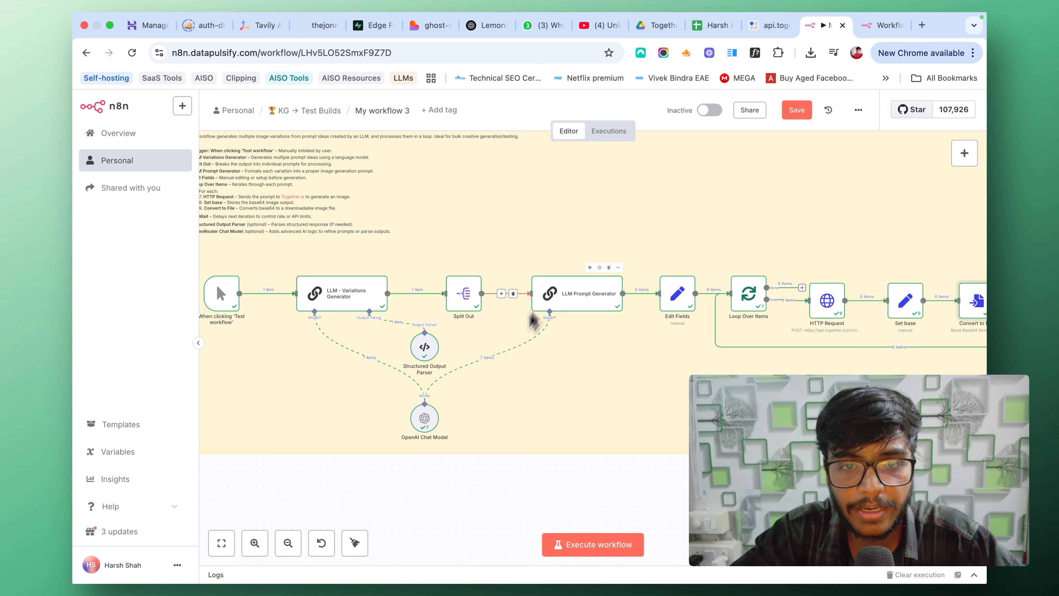
# Step: Pin the output data of the LLM - Variations Generator and LLM Prompt Generator nodes
pyautogui.doubleClick(359, 290)
pyautogui.click(948, 138)
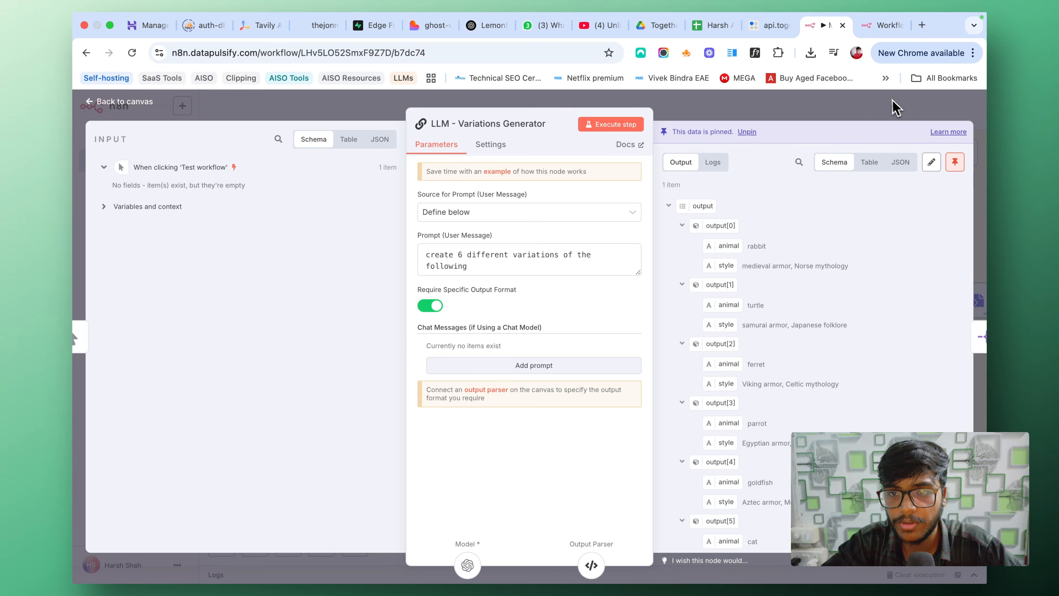
pyautogui.click(894, 105)
pyautogui.doubleClick(584, 293)
pyautogui.click(947, 157)
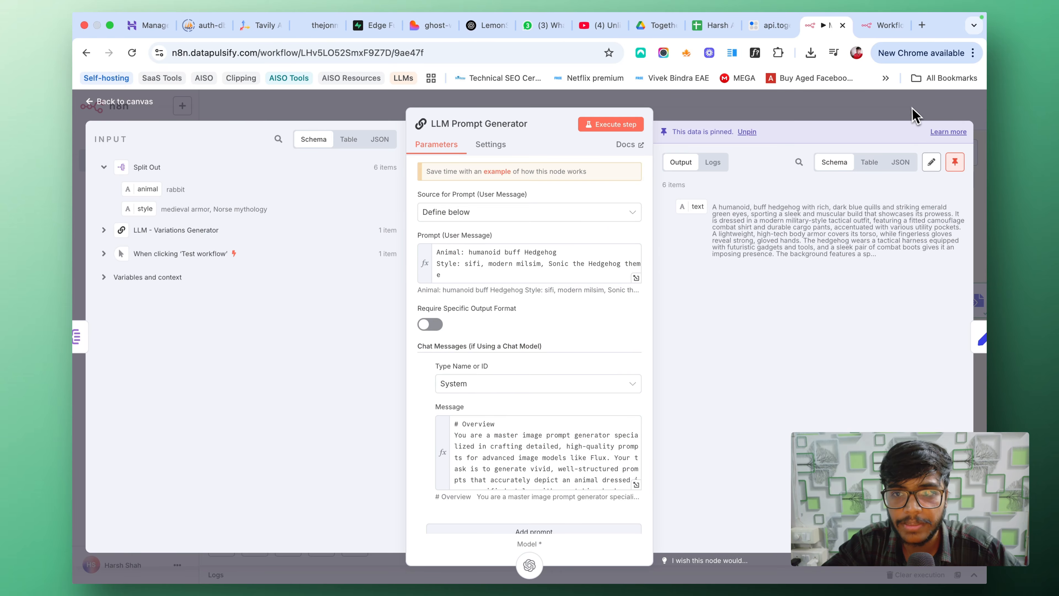
pyautogui.click(911, 110)
# Step: Inspect the OpenAI Chat Model node's settings and output data, then return to the workflow canvas
pyautogui.doubleClick(425, 419)
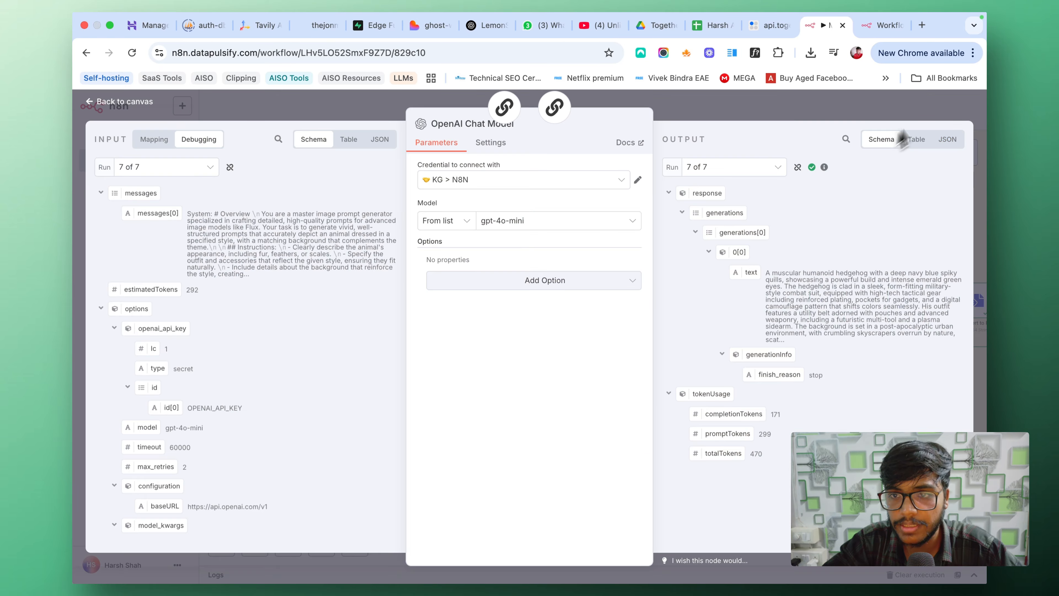
pyautogui.click(898, 104)
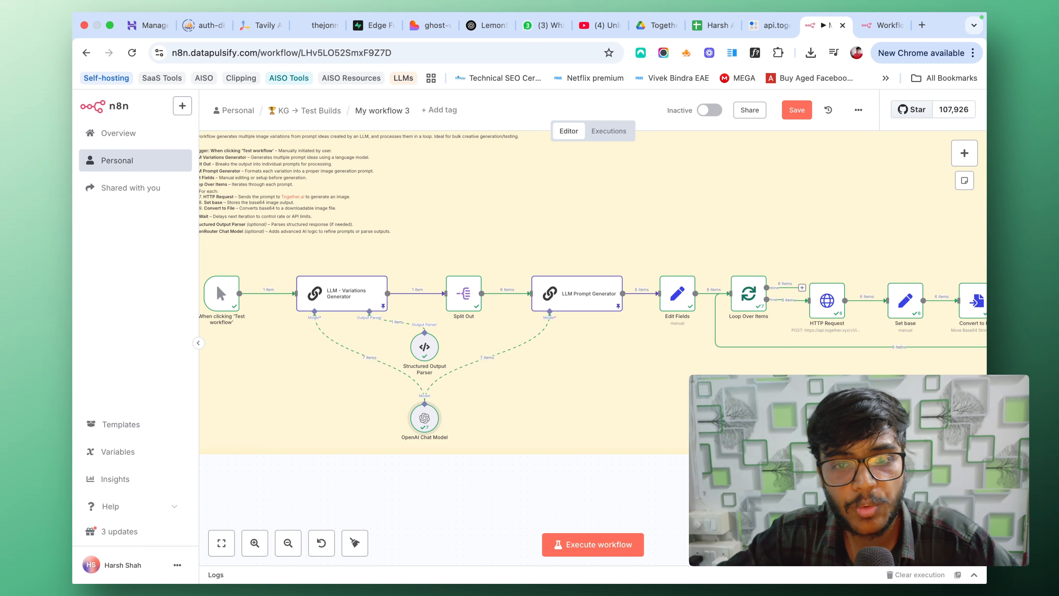
pyautogui.scroll(-3, 700, 299)
pyautogui.scroll(1, 700, 300)
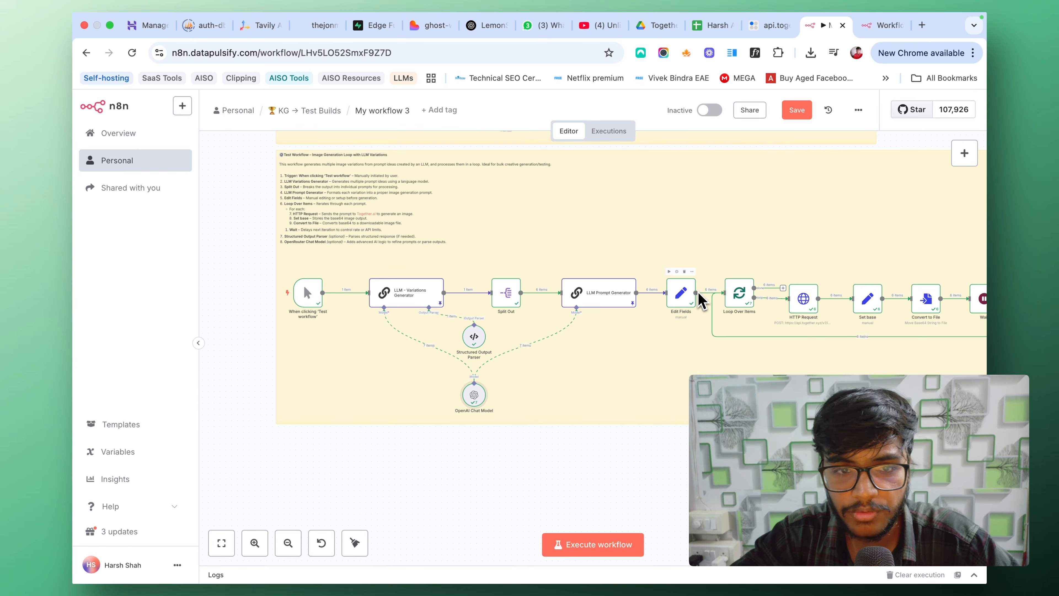
# Step: Execute the workflow and view the generated images in the Convert to File node's binary output
pyautogui.click(590, 547)
pyautogui.doubleClick(926, 299)
pyautogui.click(858, 143)
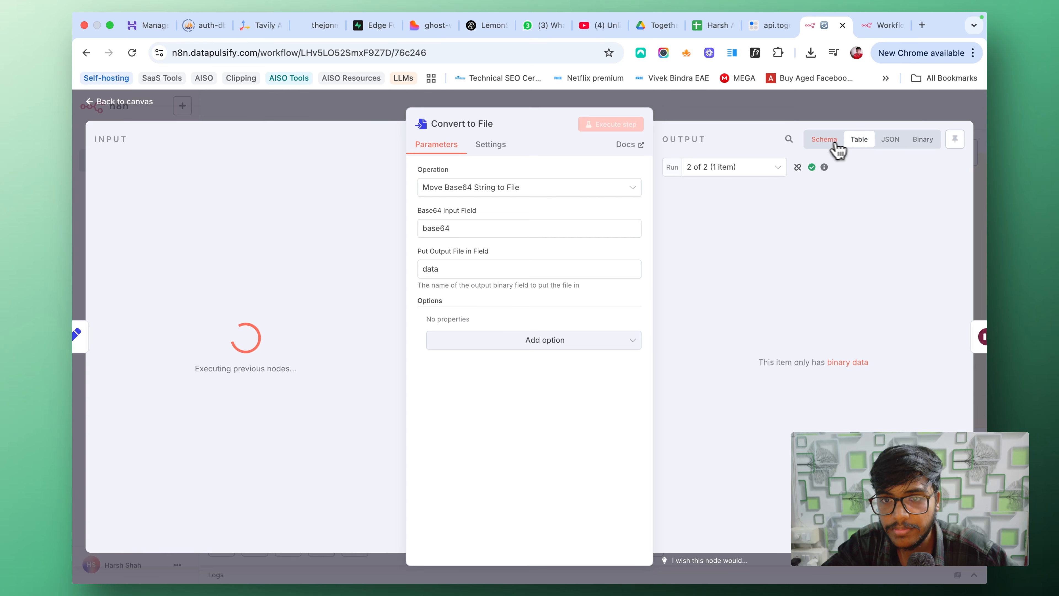
pyautogui.click(827, 143)
pyautogui.click(922, 142)
pyautogui.click(738, 314)
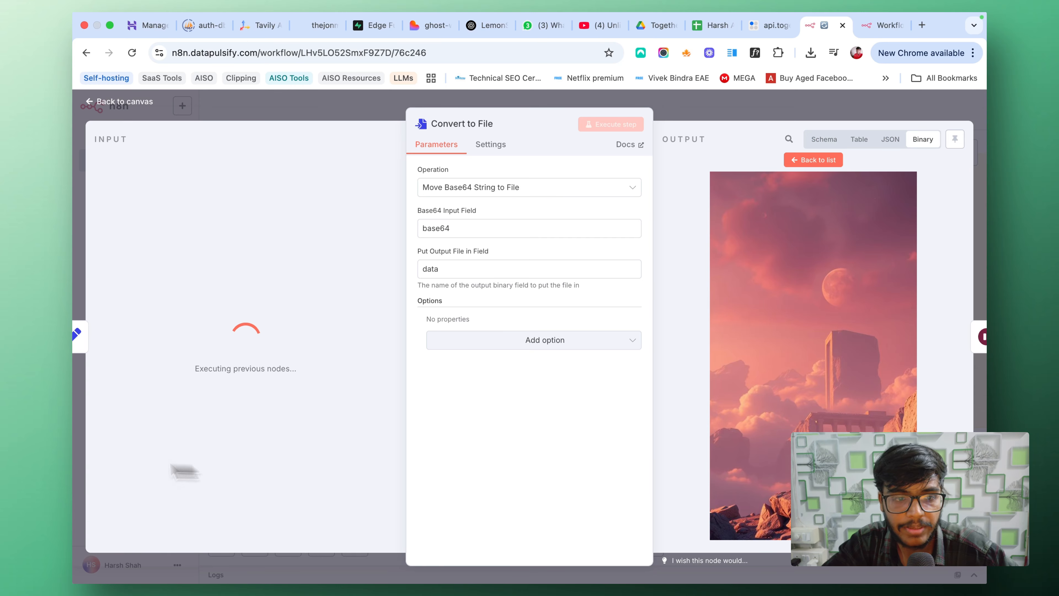
pyautogui.click(810, 162)
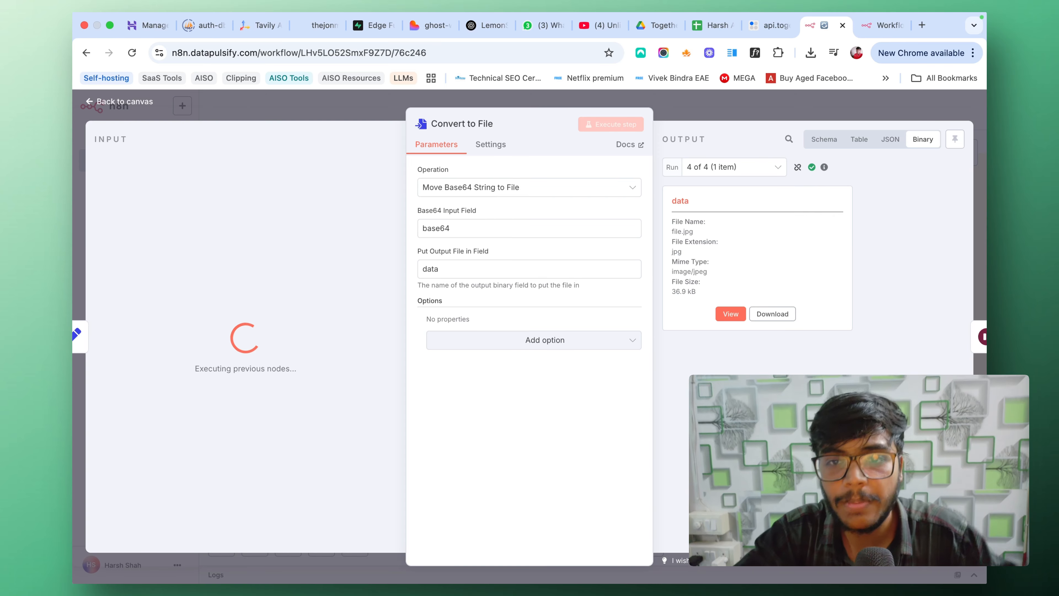
pyautogui.click(734, 315)
# Step: Open the together.ai website in a new browser tab
pyautogui.click(770, 25)
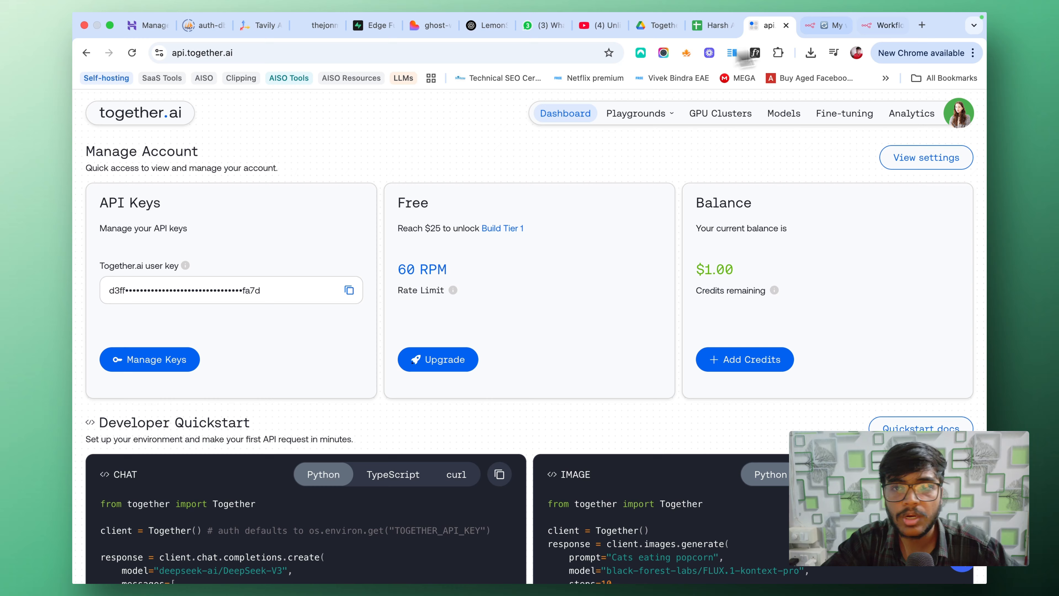
pyautogui.click(922, 25)
pyautogui.write('together.ai')
pyautogui.press('Return')
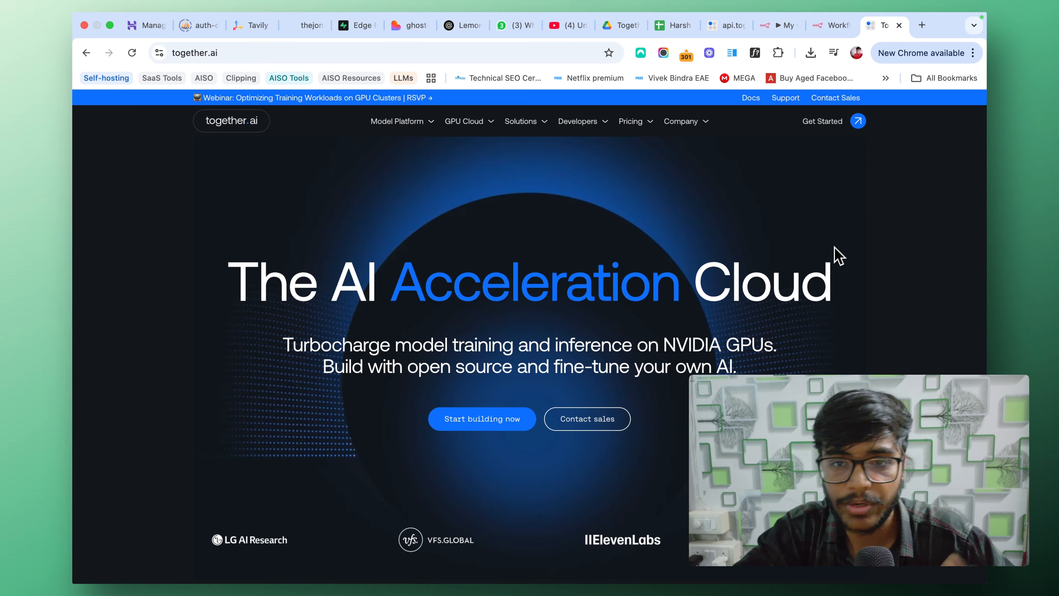
# Step: Browse the generative AI models section of the homepage and filter it to Code models
pyautogui.scroll(-5, 833, 260)
pyautogui.scroll(-8, 832, 261)
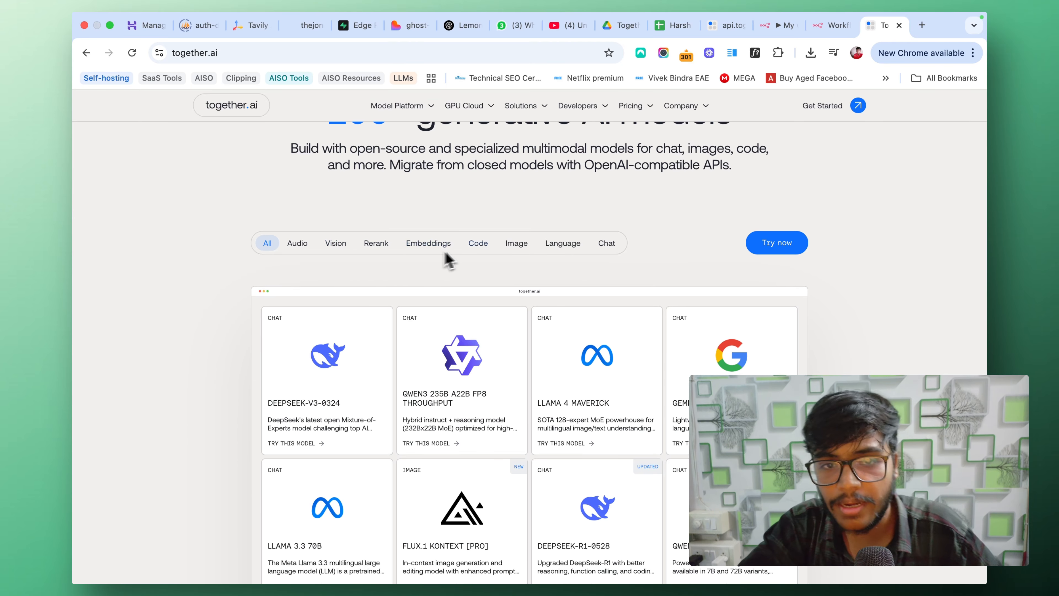
pyautogui.click(484, 246)
pyautogui.scroll(-2, 484, 249)
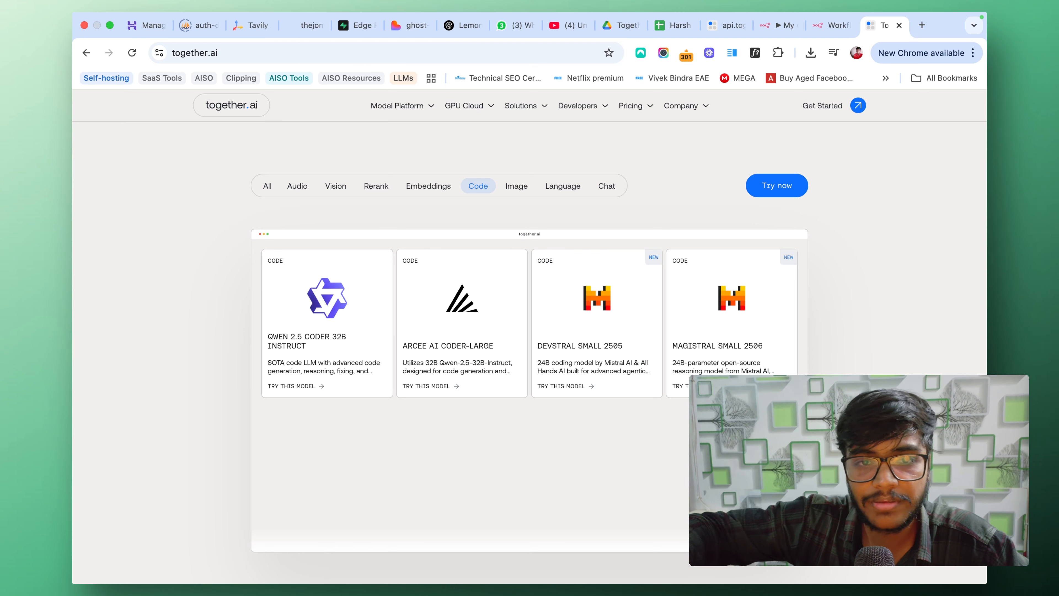
# Step: Go to the together.ai account dashboard and open its Models page
pyautogui.click(822, 105)
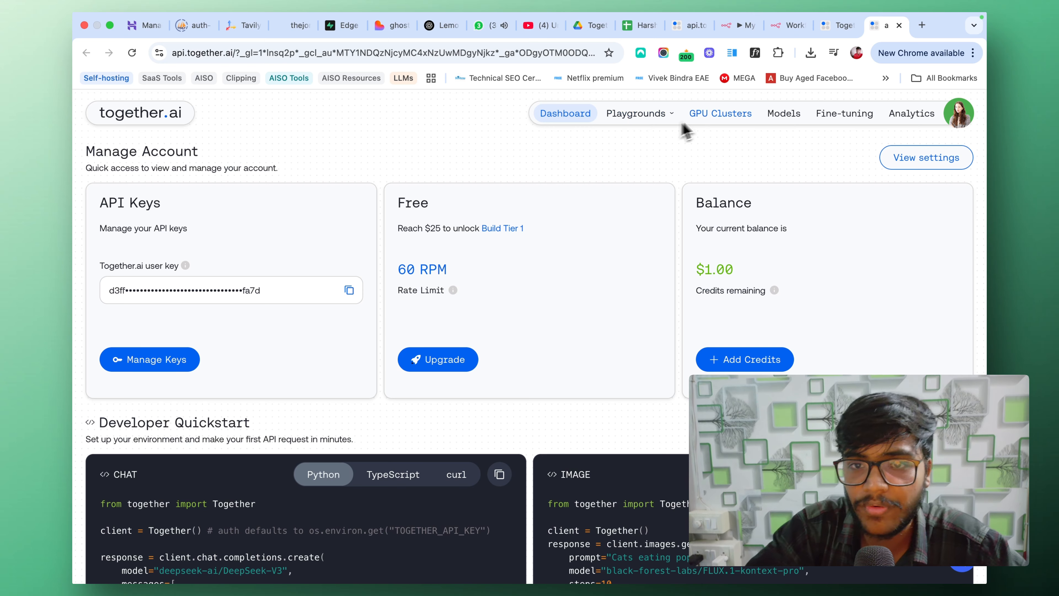
pyautogui.click(658, 120)
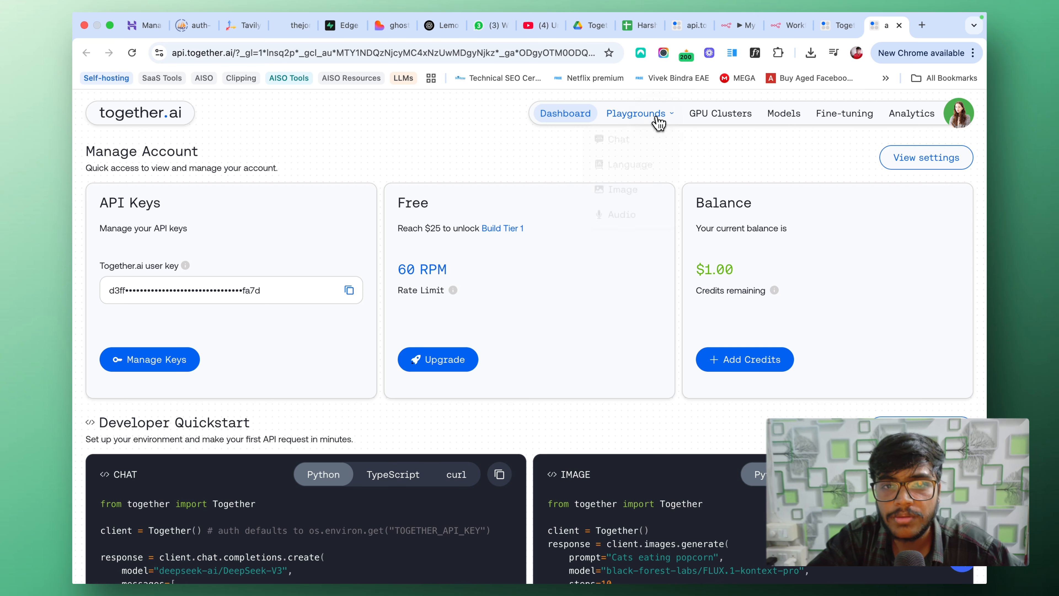
pyautogui.click(782, 119)
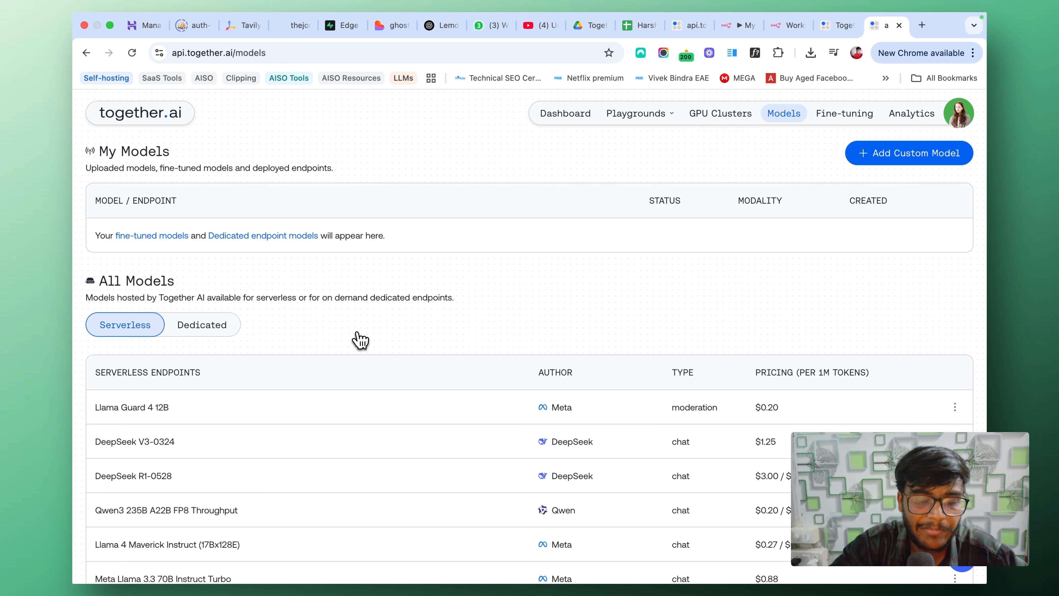
# Step: Find the FLUX.1 [schnell] Free image model among the serverless endpoints and open it in the playground
pyautogui.scroll(-4, 359, 339)
pyautogui.scroll(-5, 359, 339)
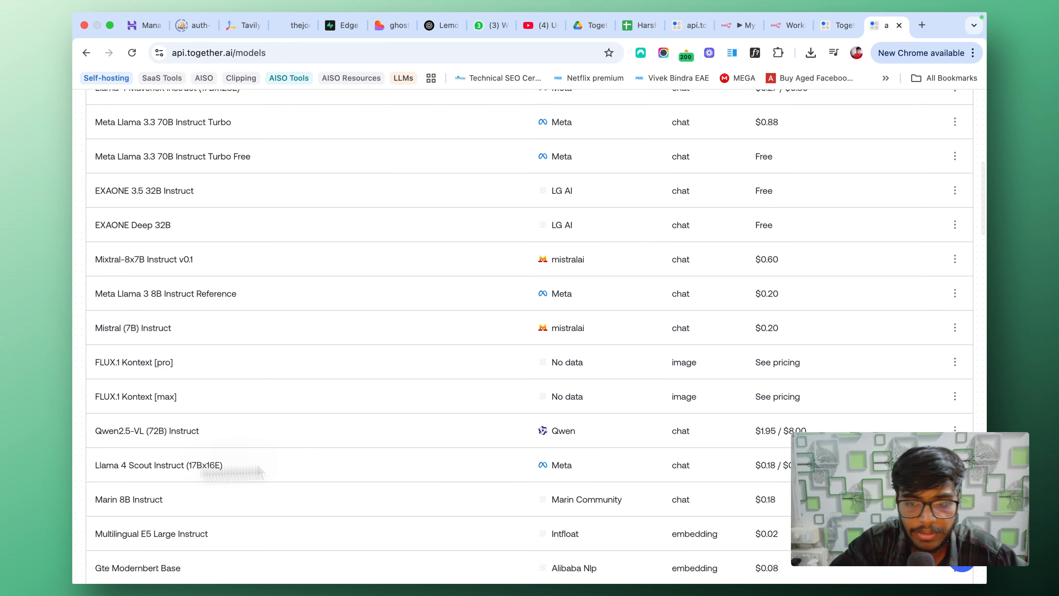
pyautogui.scroll(-2, 463, 376)
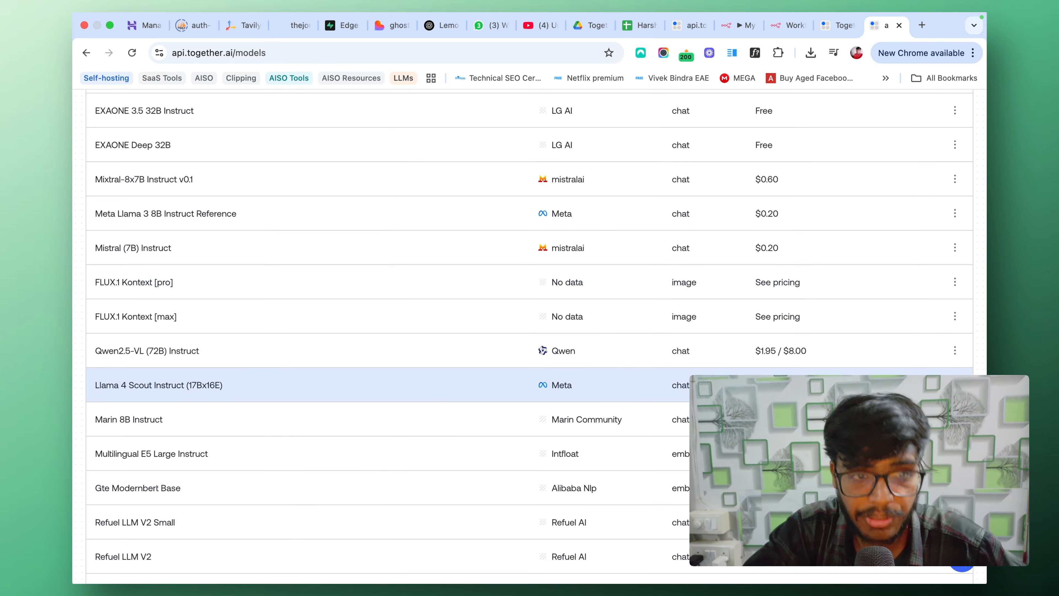
pyautogui.scroll(-11, 464, 377)
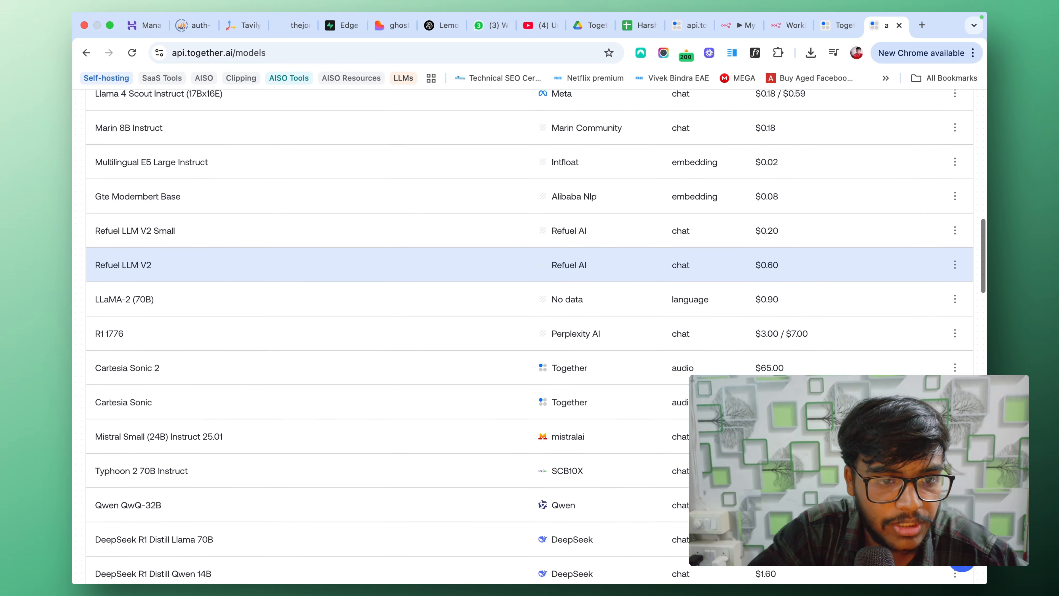
pyautogui.scroll(-5, 463, 371)
pyautogui.scroll(-7, 463, 371)
pyautogui.scroll(11, 227, 333)
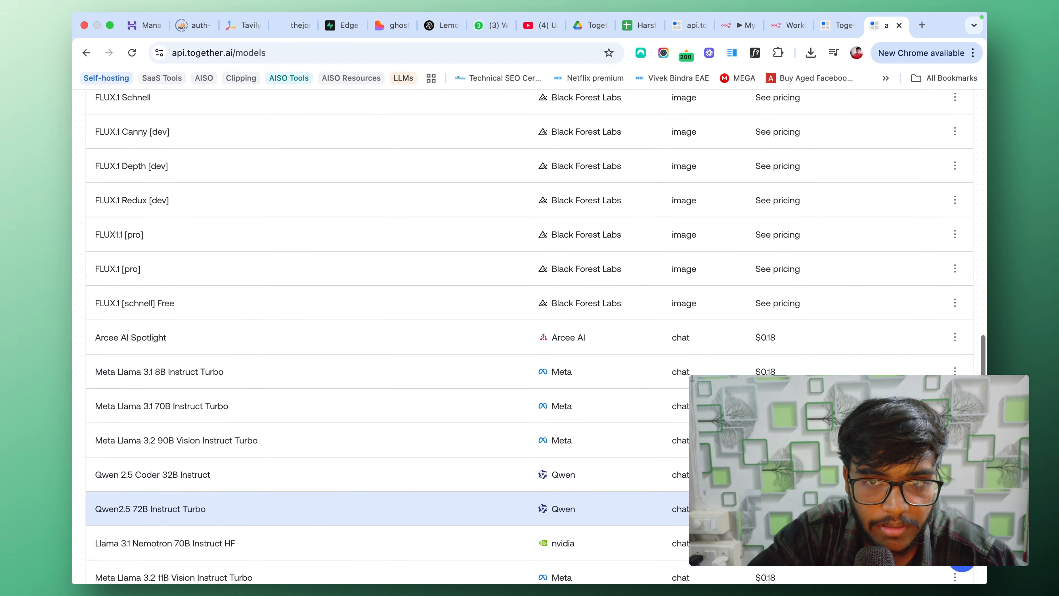
pyautogui.scroll(2, 205, 303)
pyautogui.scroll(-2, 206, 303)
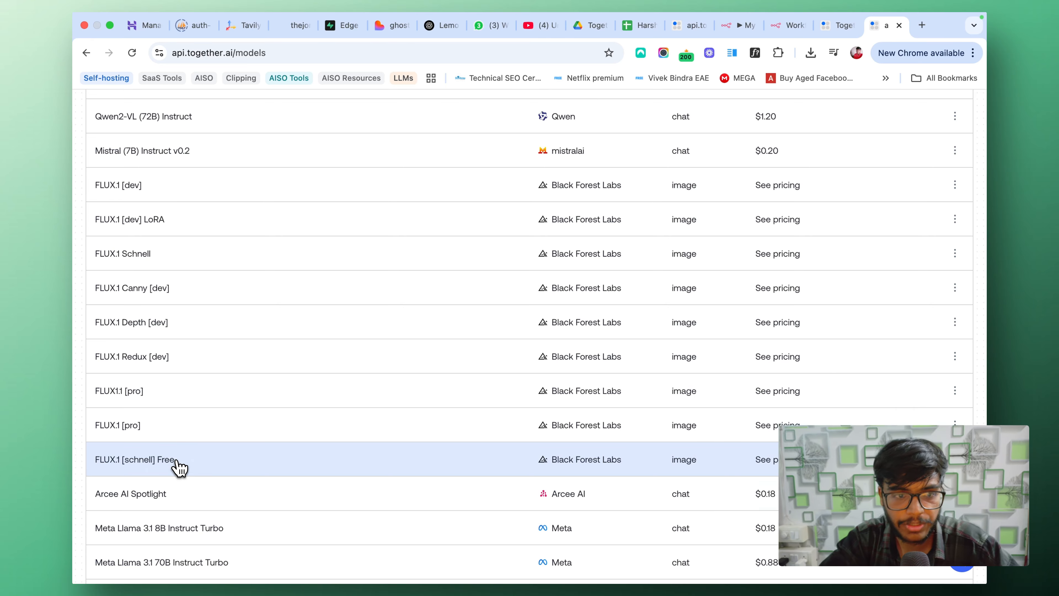
pyautogui.click(175, 469)
pyautogui.click(884, 241)
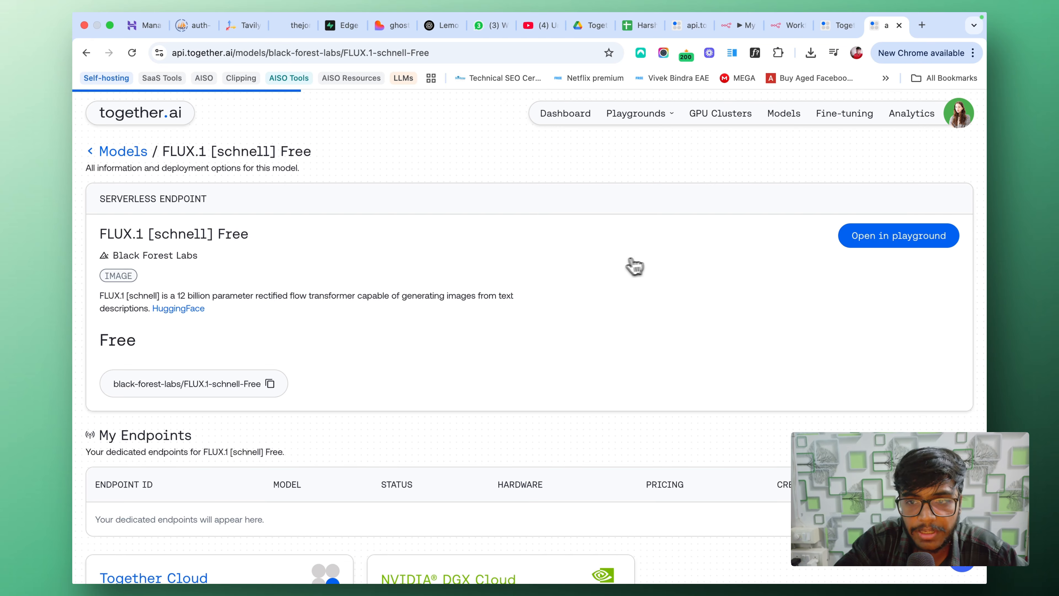
# Step: Generate an image from the prompt "a lion with black hair"
pyautogui.click(270, 192)
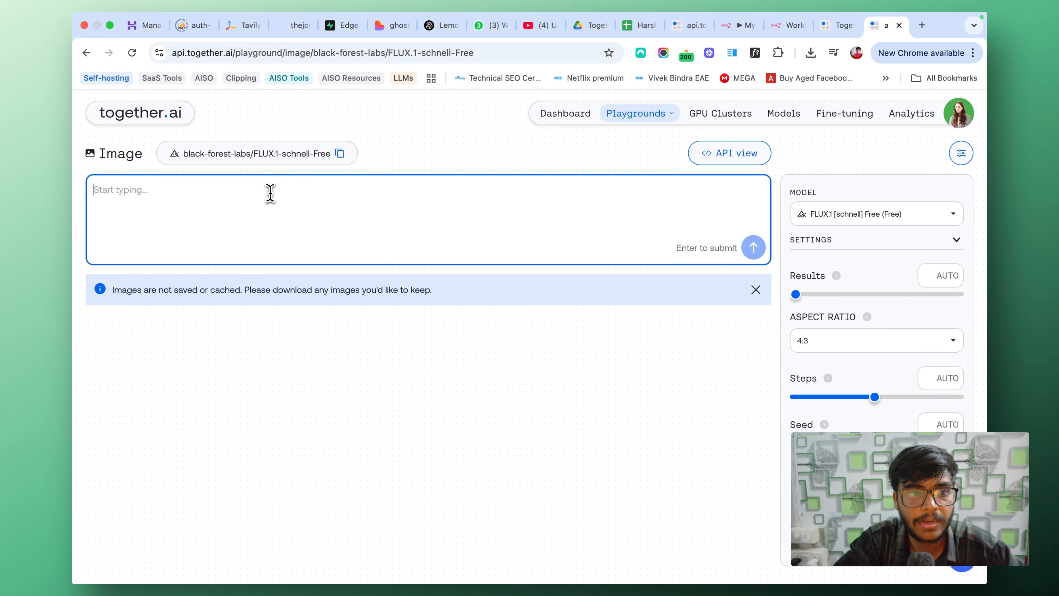
pyautogui.write('a ')
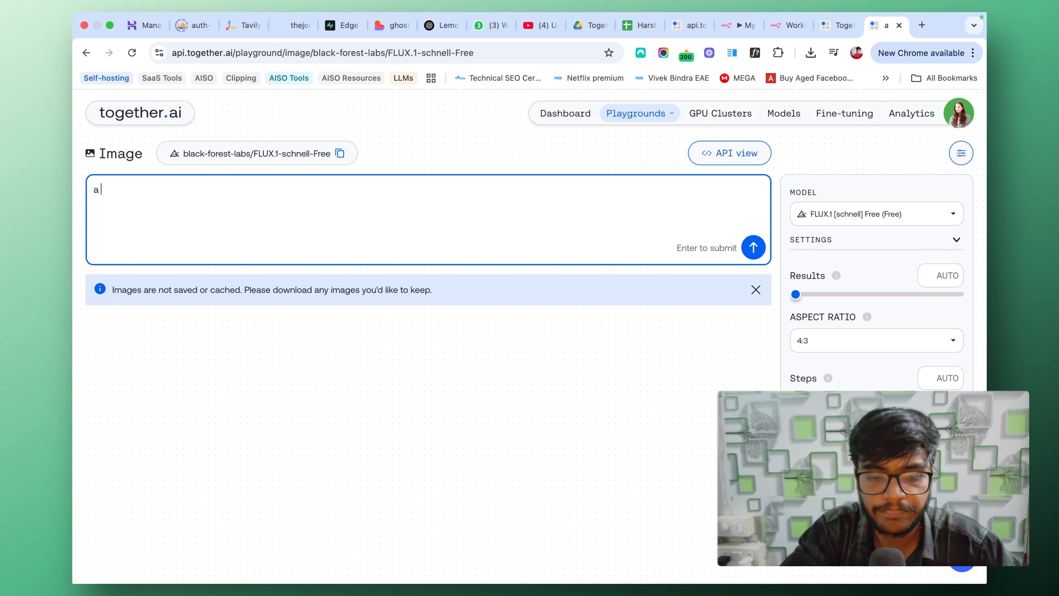
pyautogui.write('lion with black hair')
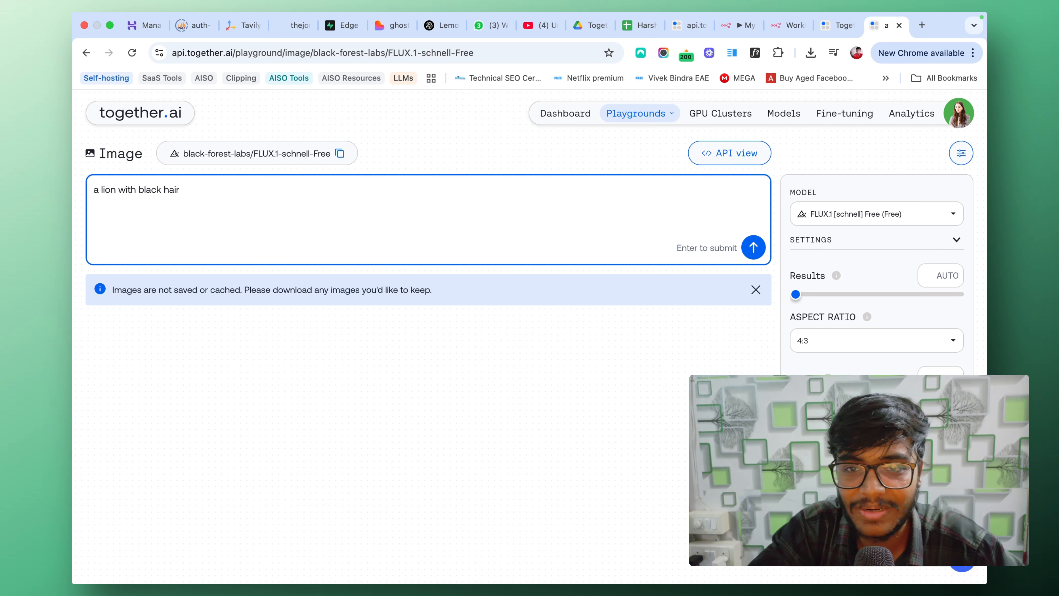
pyautogui.click(755, 250)
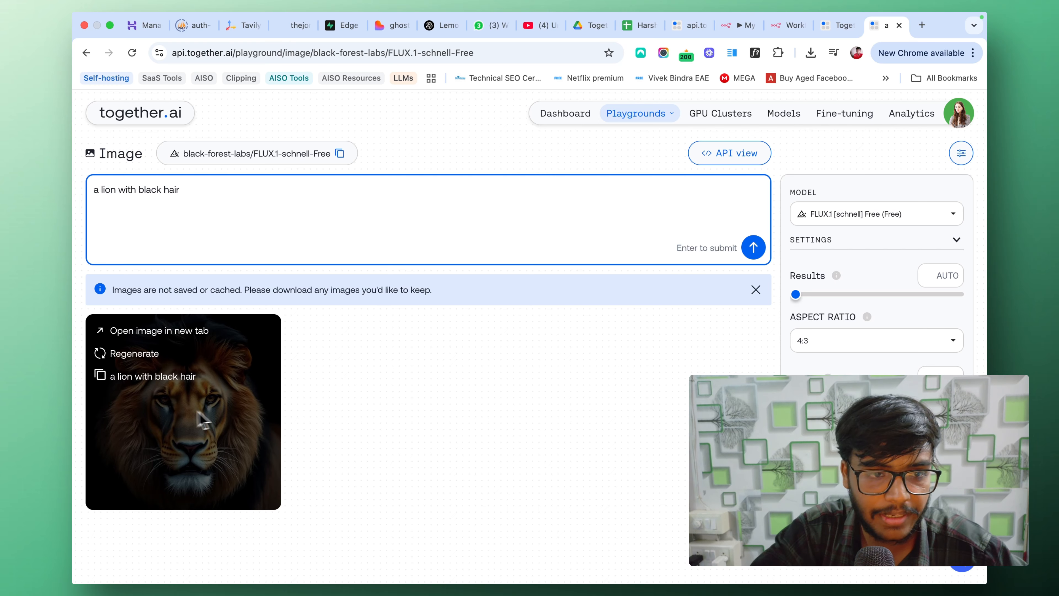
# Step: View the generated lion image full size in its own tab, inspect its details, and close that tab
pyautogui.click(180, 336)
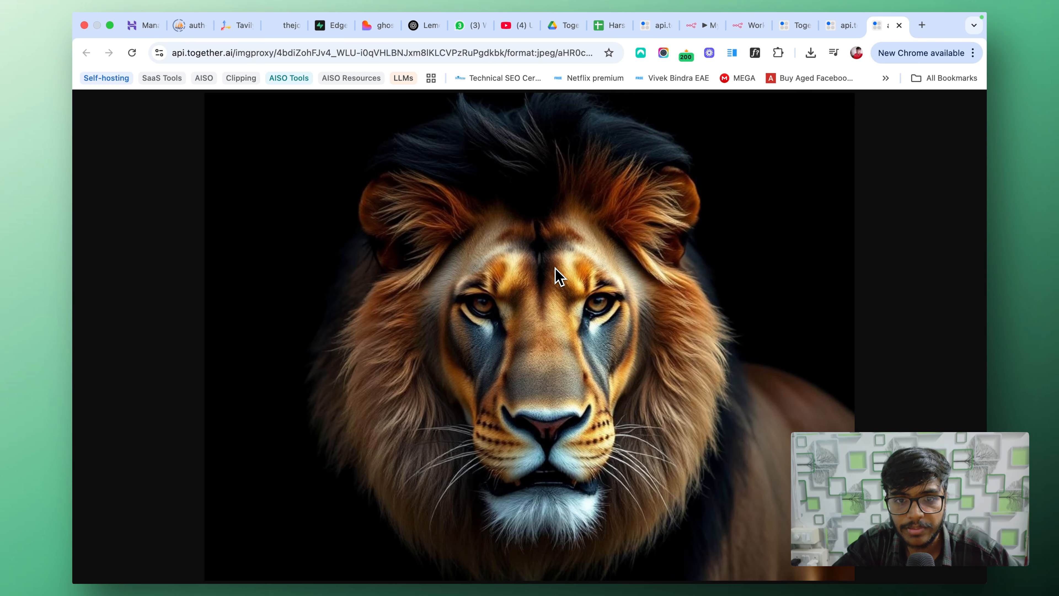
pyautogui.scroll(5, 555, 268)
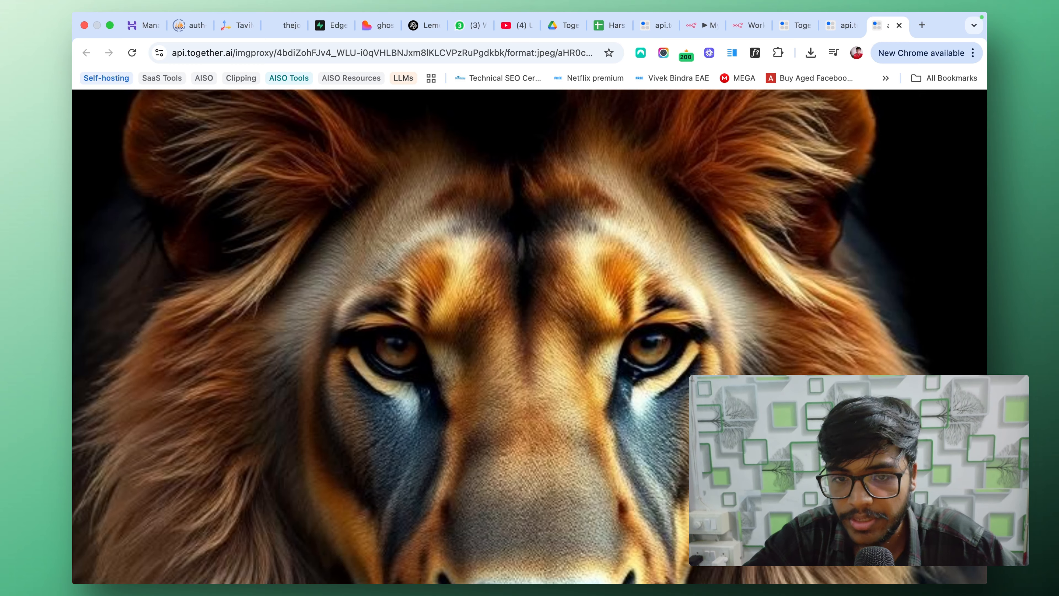
pyautogui.scroll(-5, 552, 272)
pyautogui.scroll(-1, 536, 285)
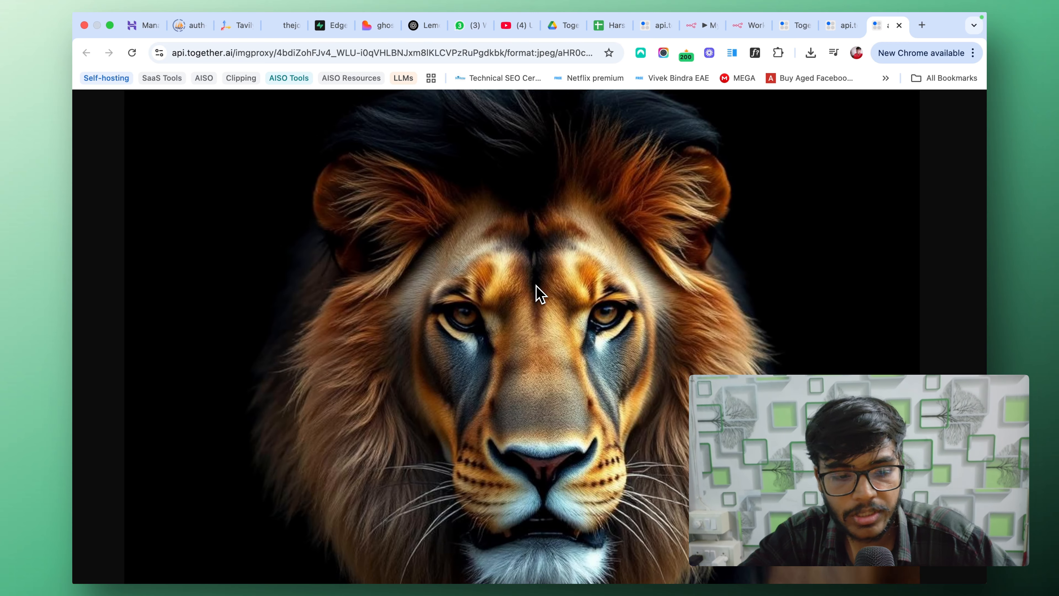
pyautogui.click(899, 25)
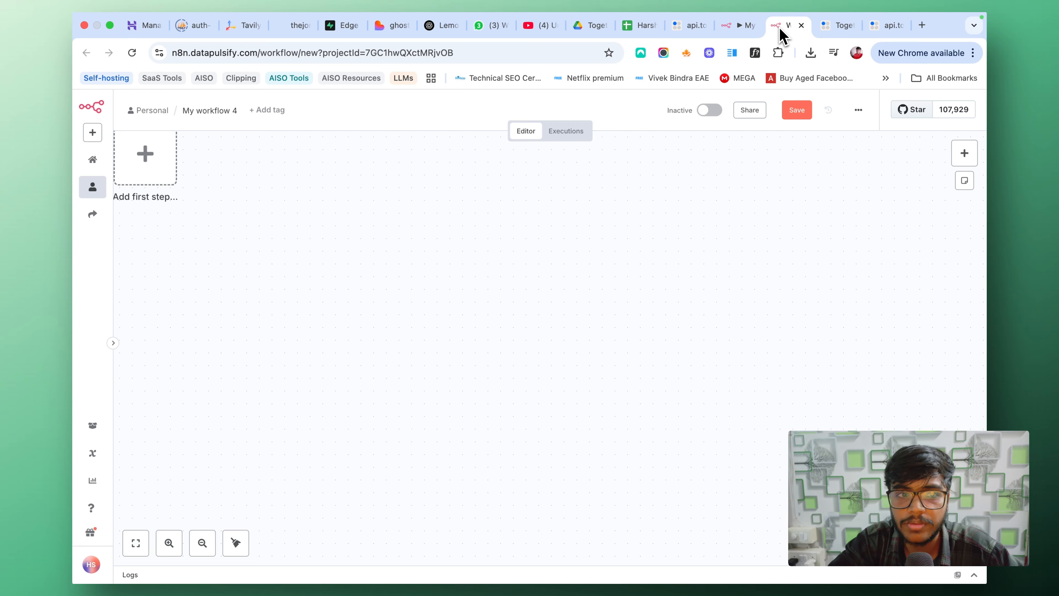
# Step: In the blank n8n workflow, add a manual trigger as the first step and open the node selection for what follows it
pyautogui.click(474, 330)
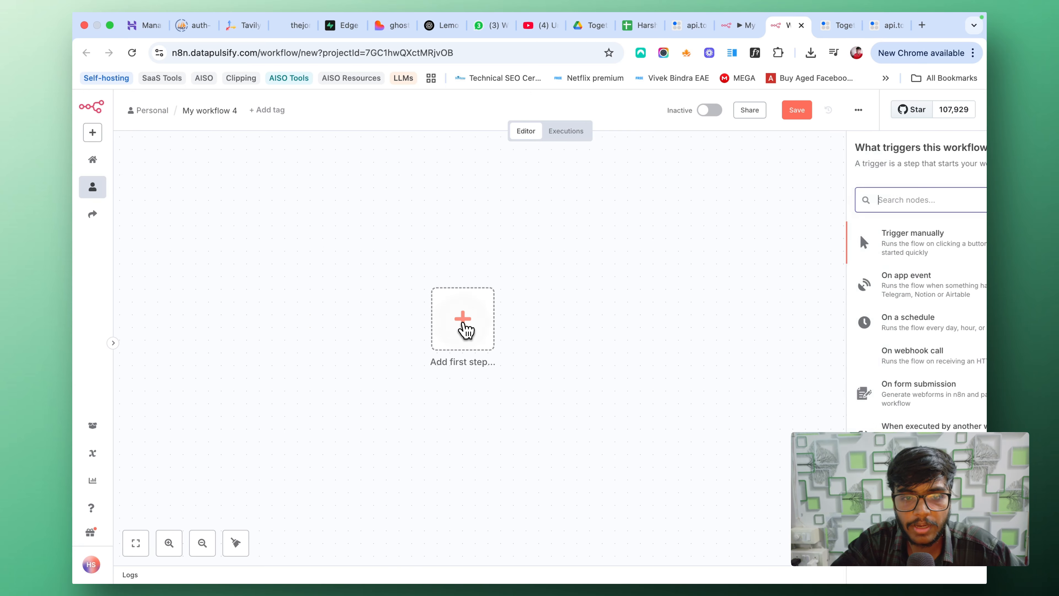
pyautogui.click(763, 240)
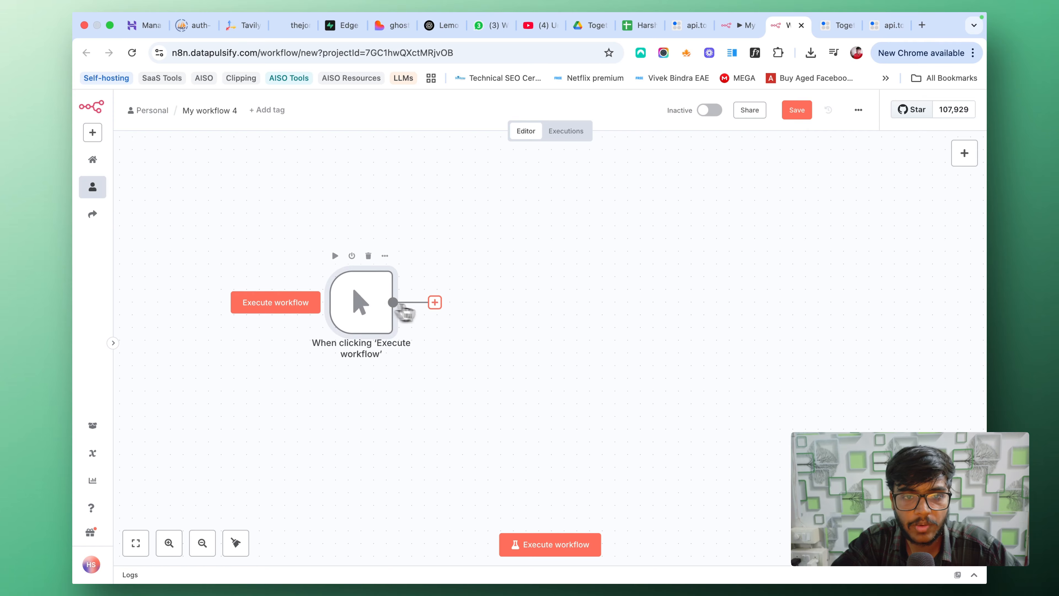
pyautogui.click(434, 302)
# Step: Copy the curl version of the image request from the together.ai playground's API code and return to the n8n workflow
pyautogui.click(883, 27)
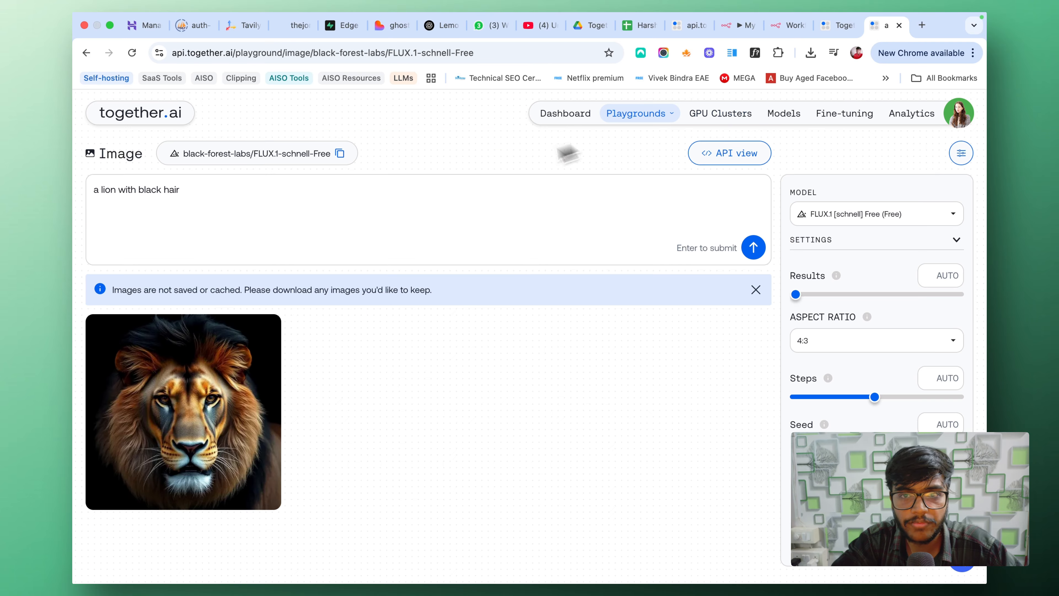
pyautogui.click(714, 154)
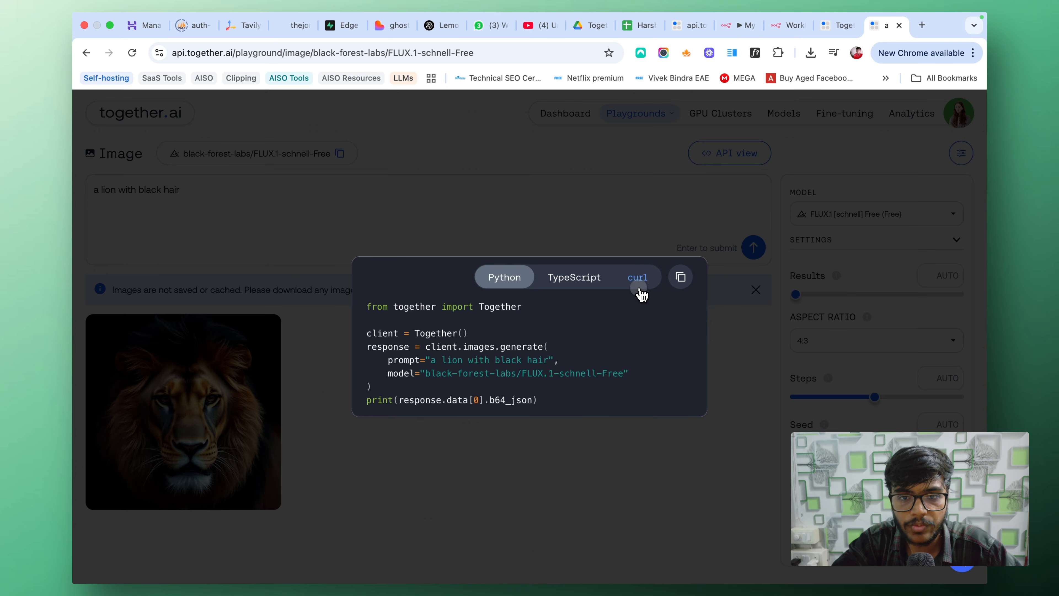
pyautogui.click(638, 278)
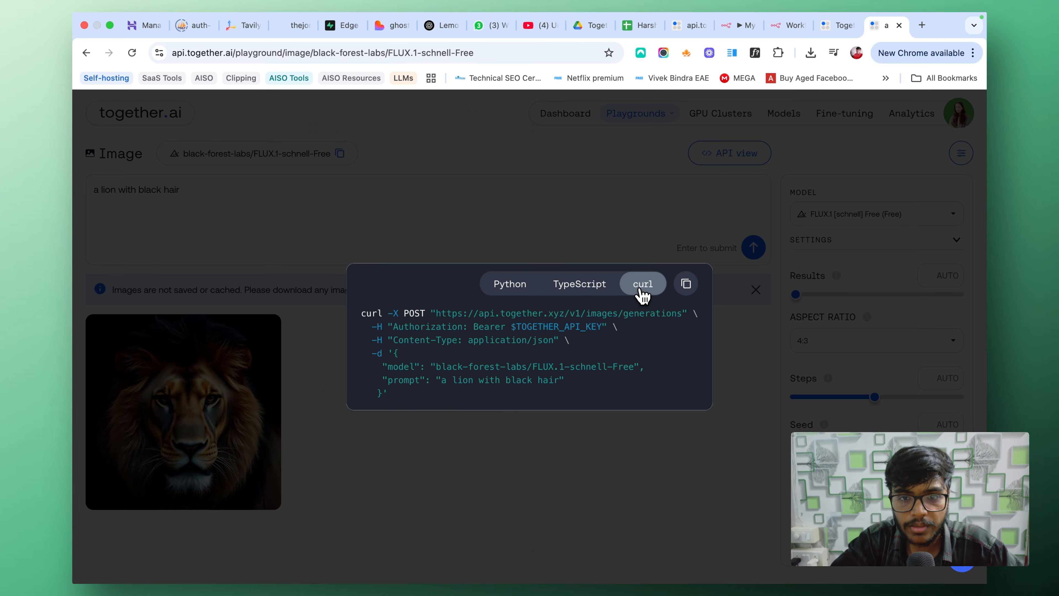
pyautogui.click(685, 285)
pyautogui.click(788, 26)
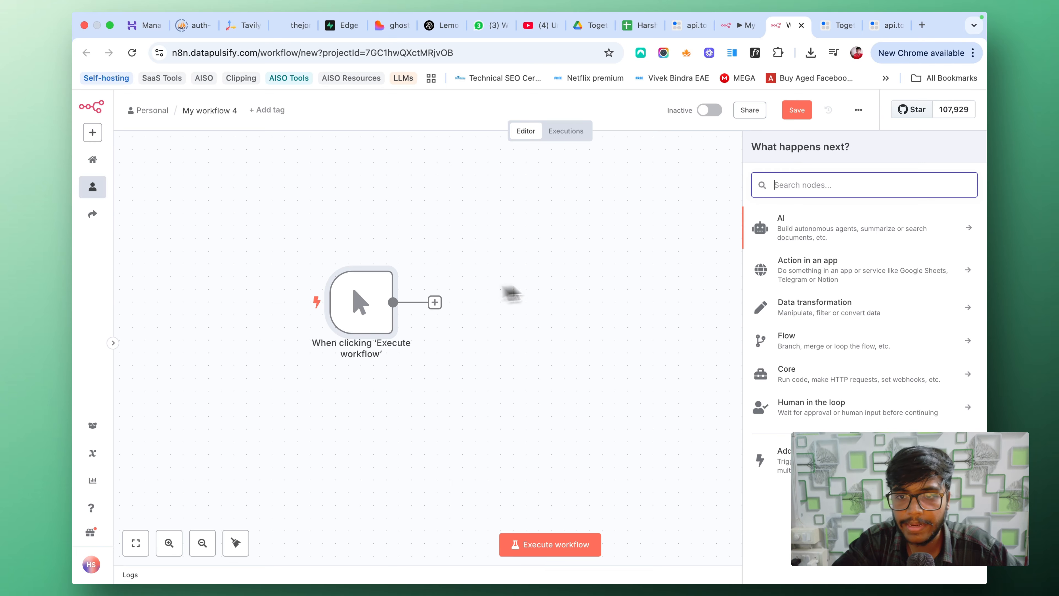
# Step: Add an HTTP Request node after the manual trigger and import the copied curl command into it
pyautogui.write('http')
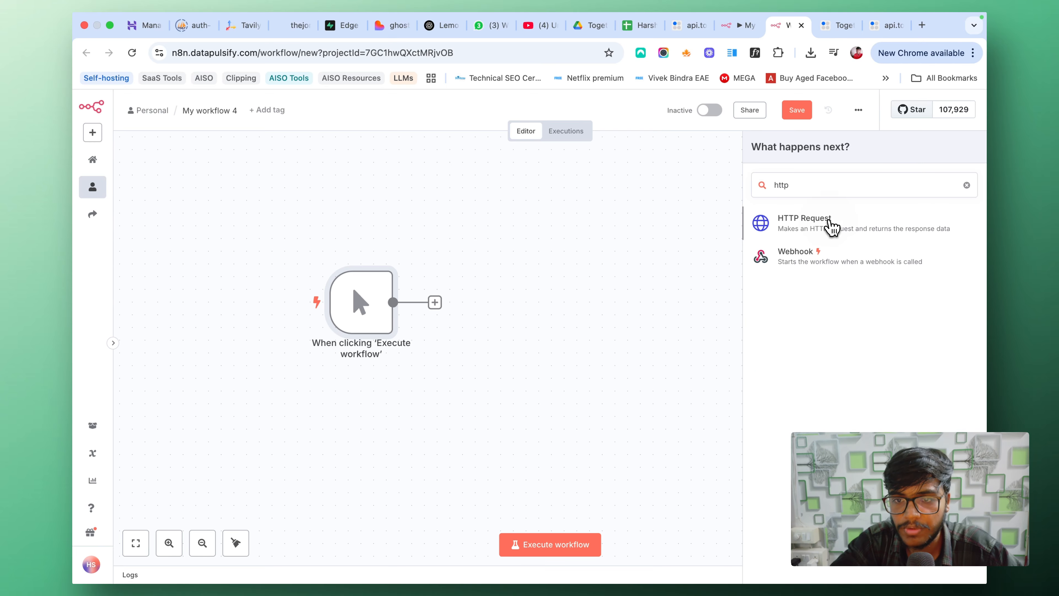
pyautogui.click(829, 225)
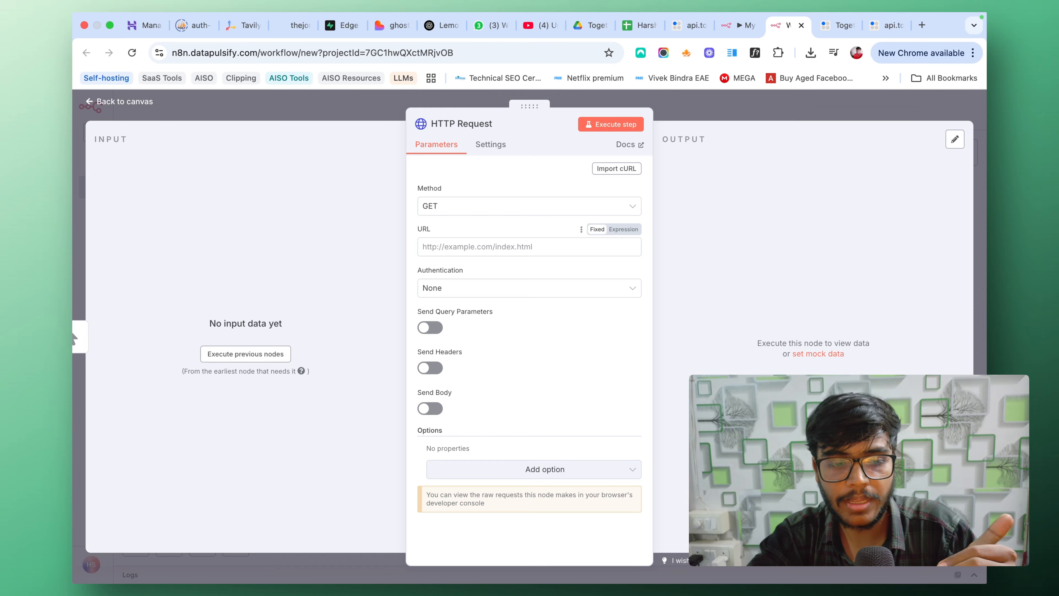
pyautogui.click(619, 169)
pyautogui.press('super+v')
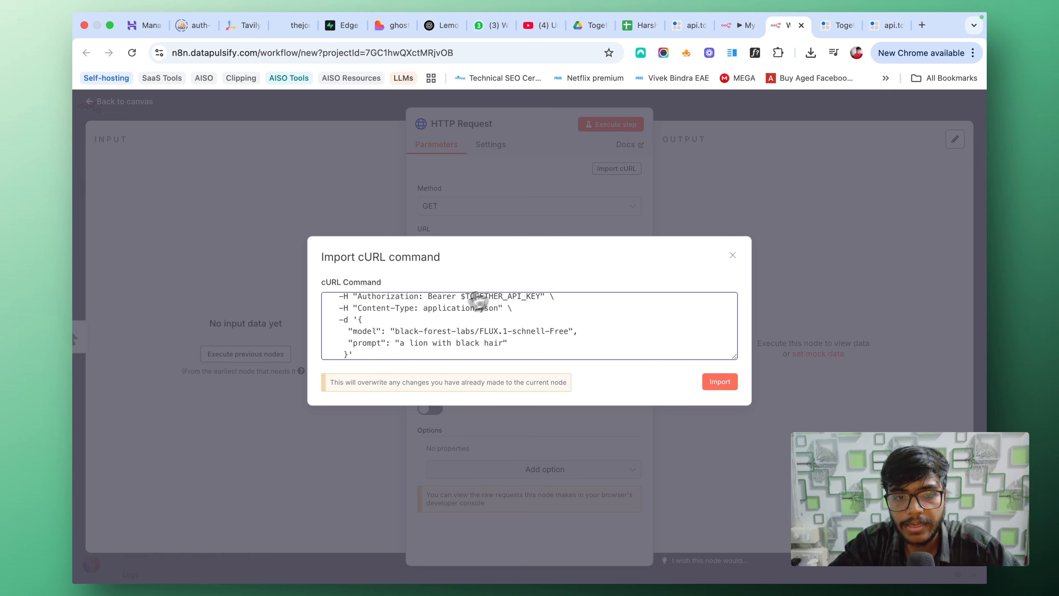
pyautogui.scroll(3, 510, 334)
pyautogui.click(720, 382)
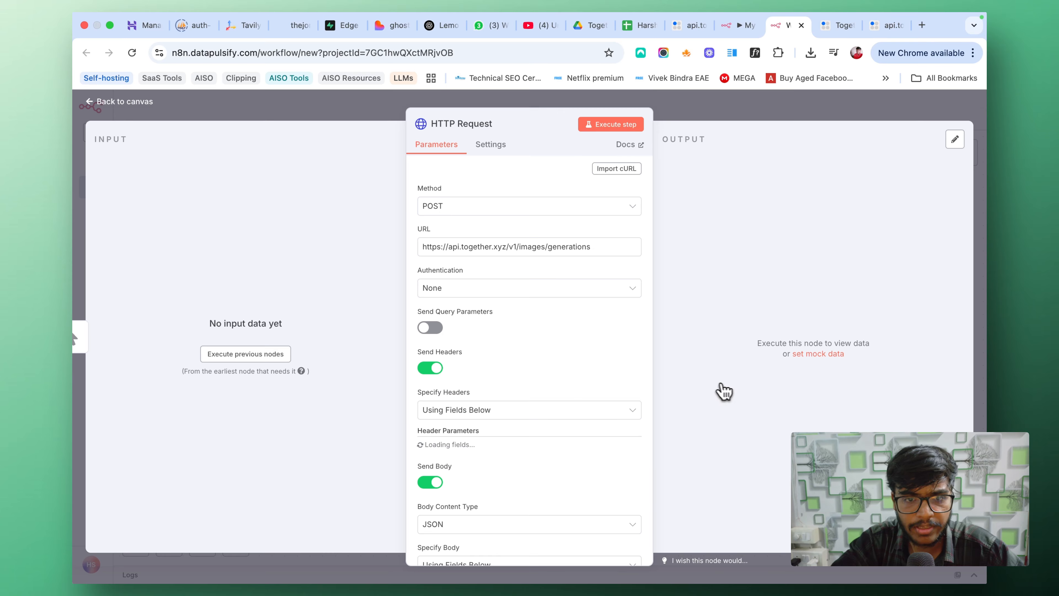
# Step: Copy the together.ai API key from the API Keys spreadsheet and paste it over the $TOGETHER_API_KEY placeholder in the Authorization header value
pyautogui.scroll(-1, 535, 341)
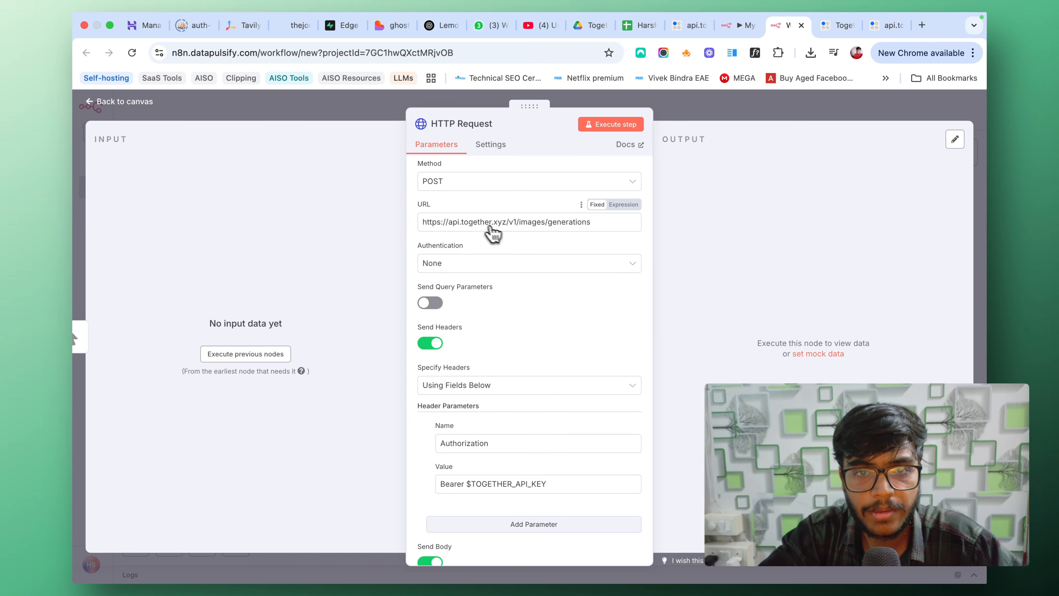
pyautogui.scroll(-5, 517, 249)
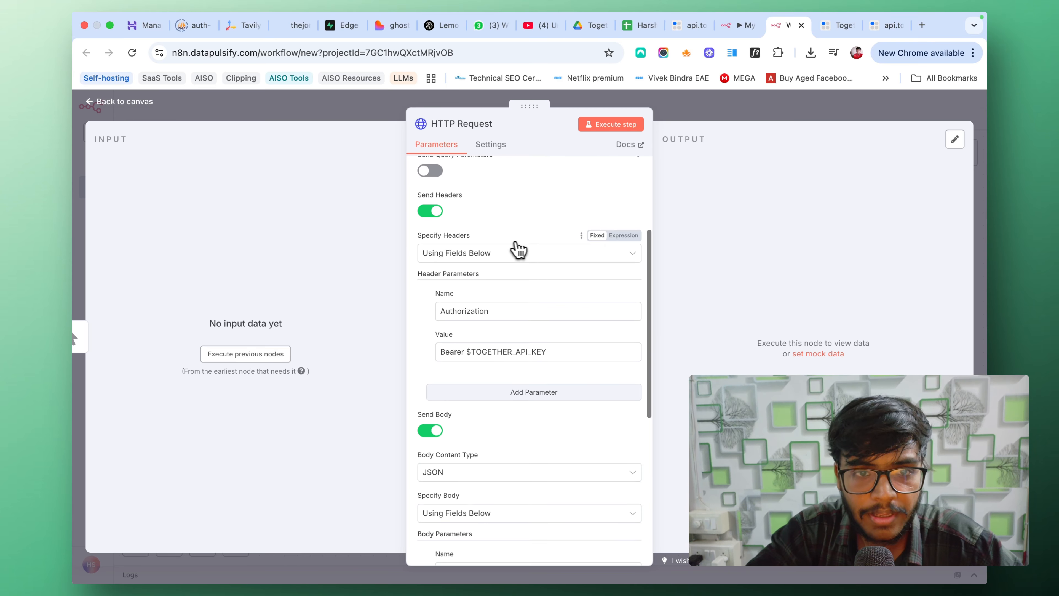
pyautogui.scroll(-1, 458, 294)
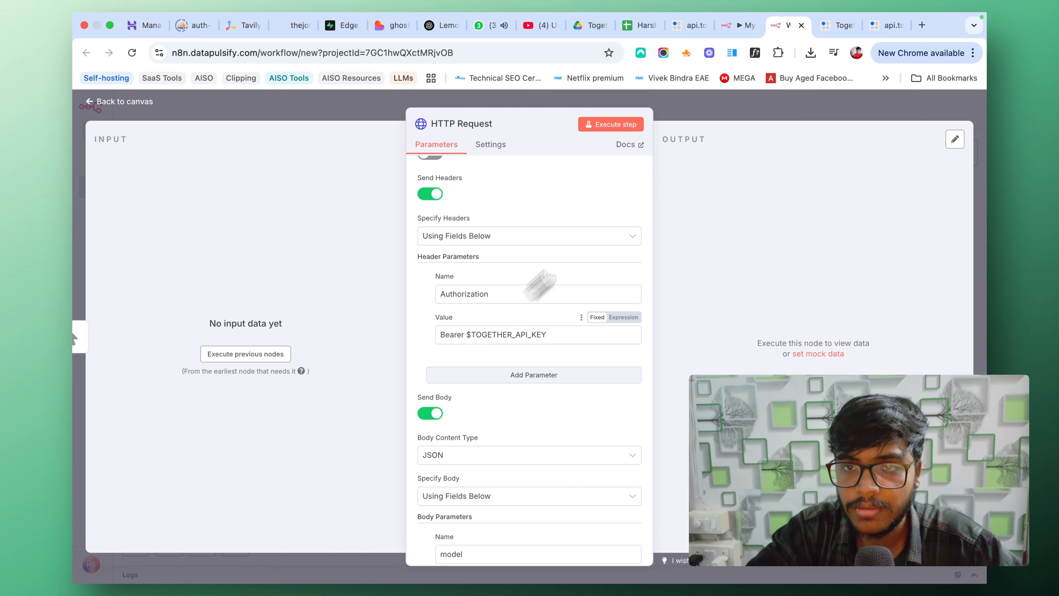
pyautogui.click(642, 31)
pyautogui.scroll(-1, 441, 393)
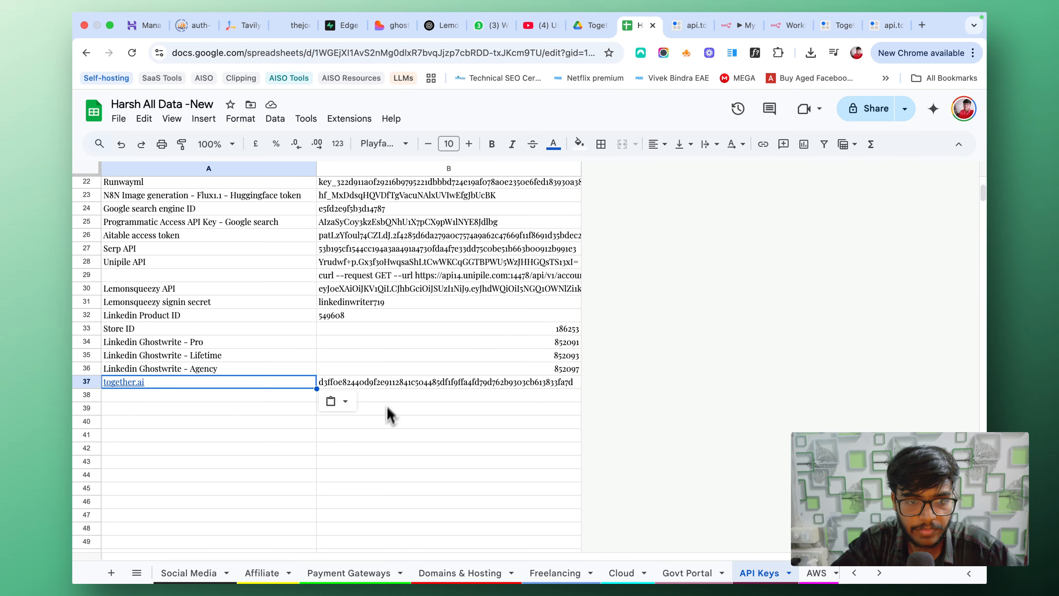
pyautogui.click(392, 385)
pyautogui.press('super+c')
pyautogui.click(888, 26)
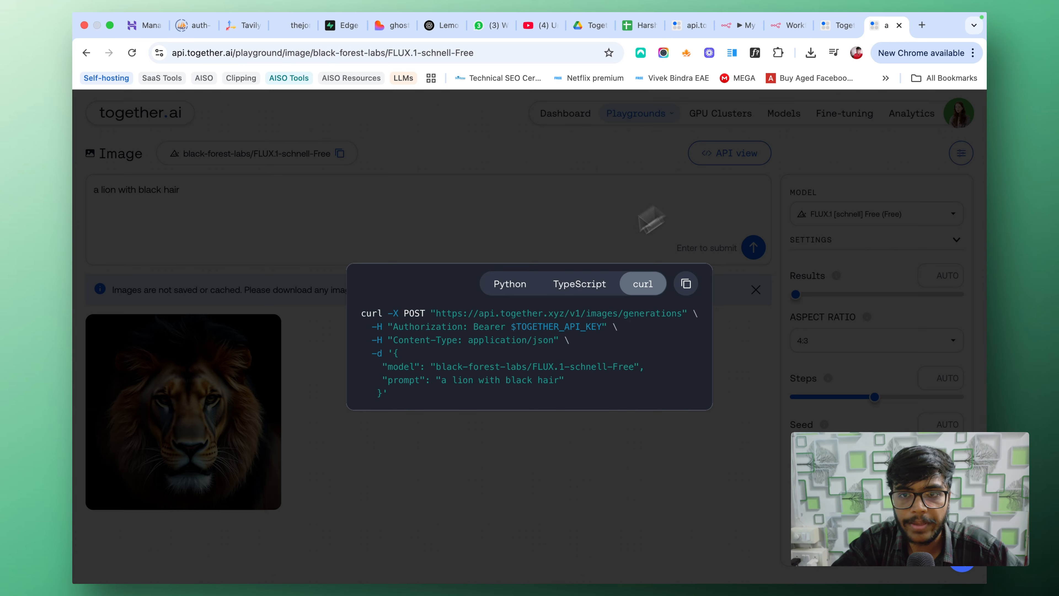
pyautogui.click(786, 26)
pyautogui.moveTo(467, 335); pyautogui.dragTo(606, 337)
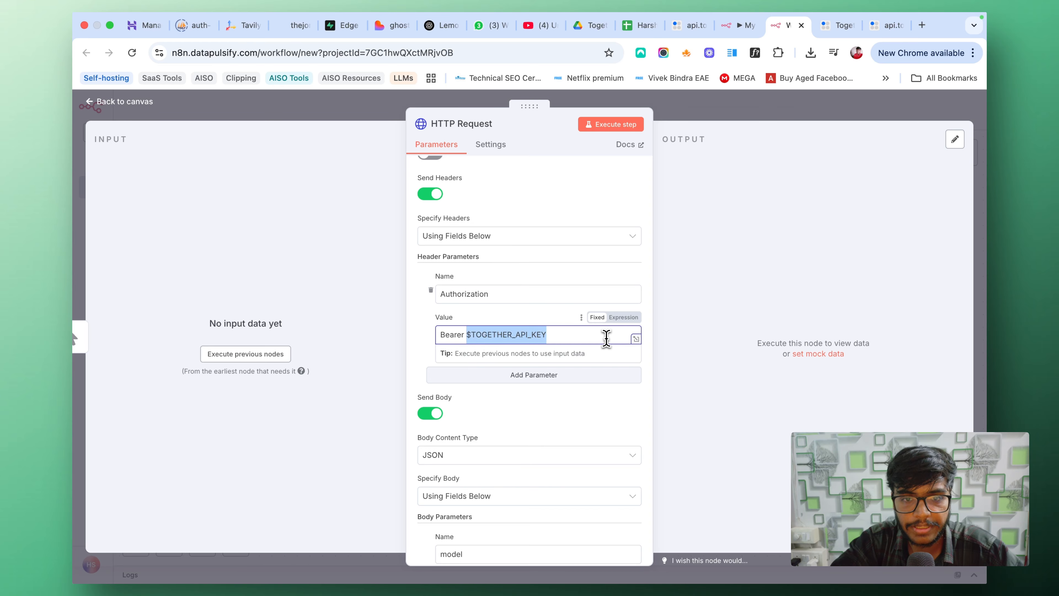
pyautogui.press('super+v')
# Step: Set the request's prompt body parameter to "a cat with lion", execute the HTTP Request step and return to the canvas
pyautogui.scroll(-10, 515, 371)
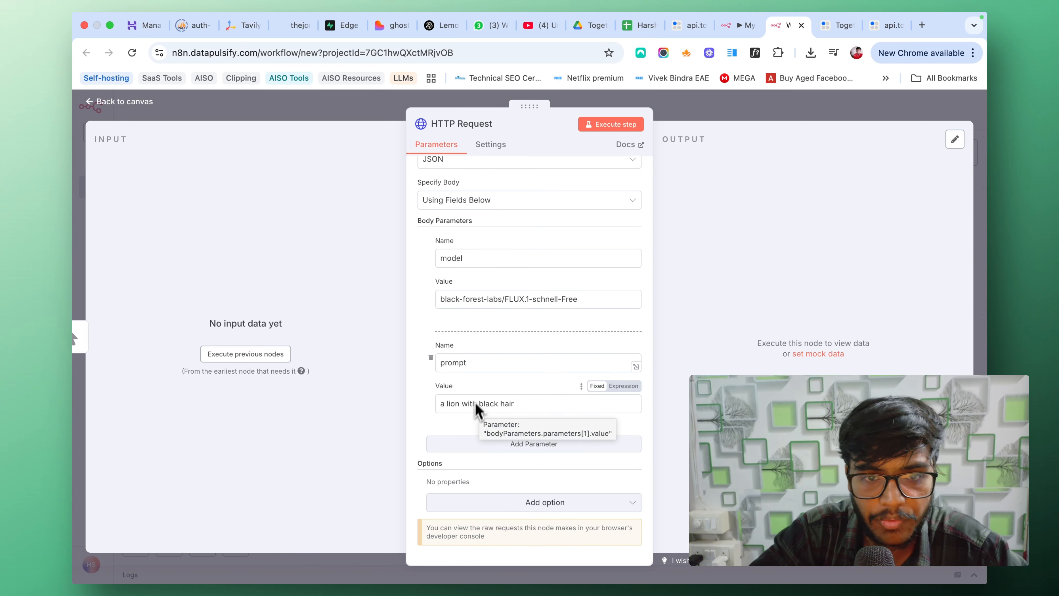
pyautogui.scroll(4, 491, 307)
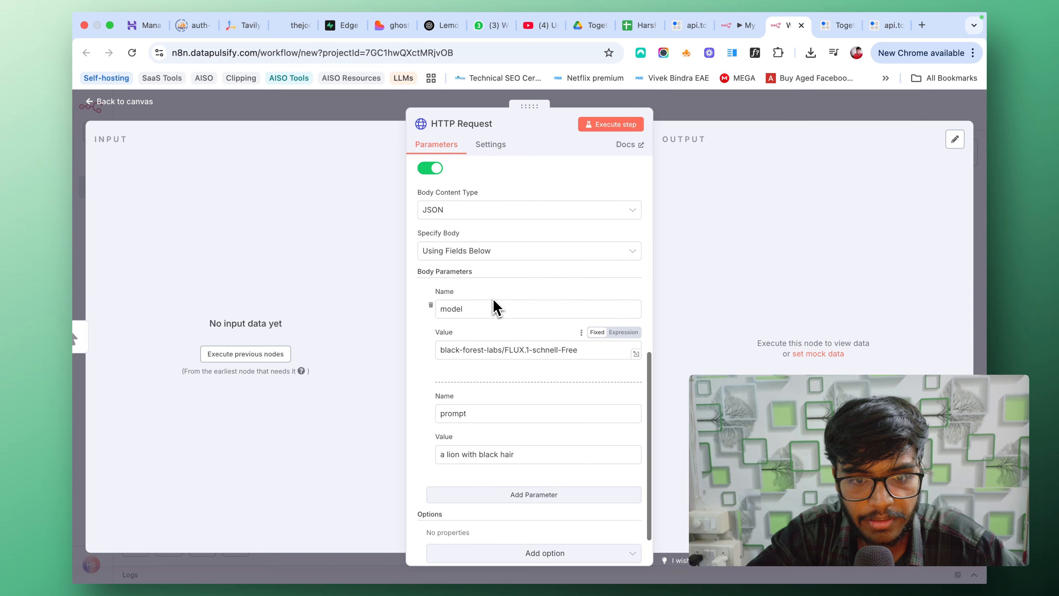
pyautogui.scroll(-4, 496, 310)
pyautogui.tripleClick(471, 404)
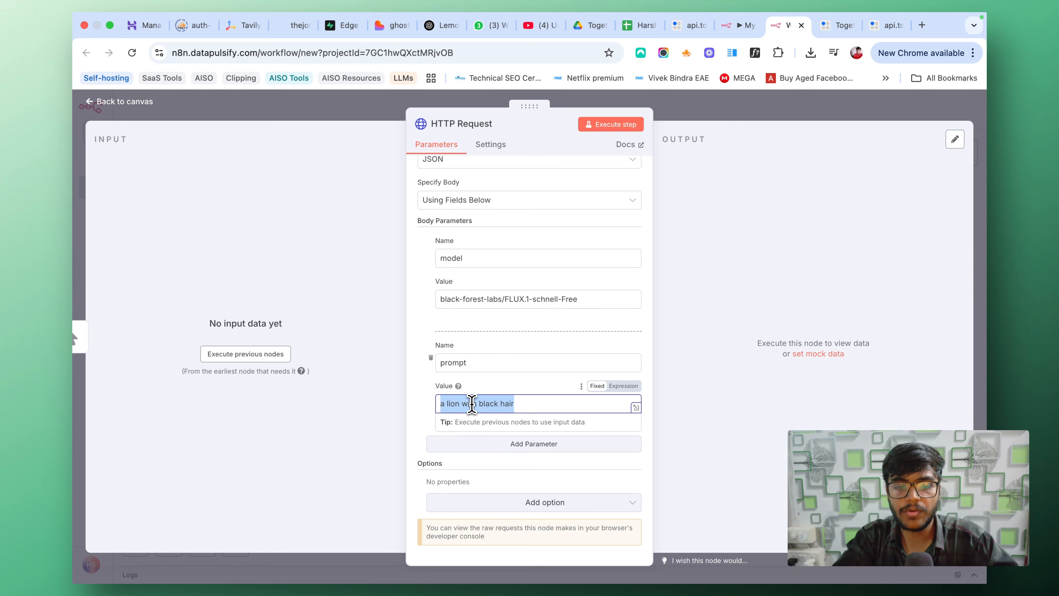
pyautogui.write('a cat with lion')
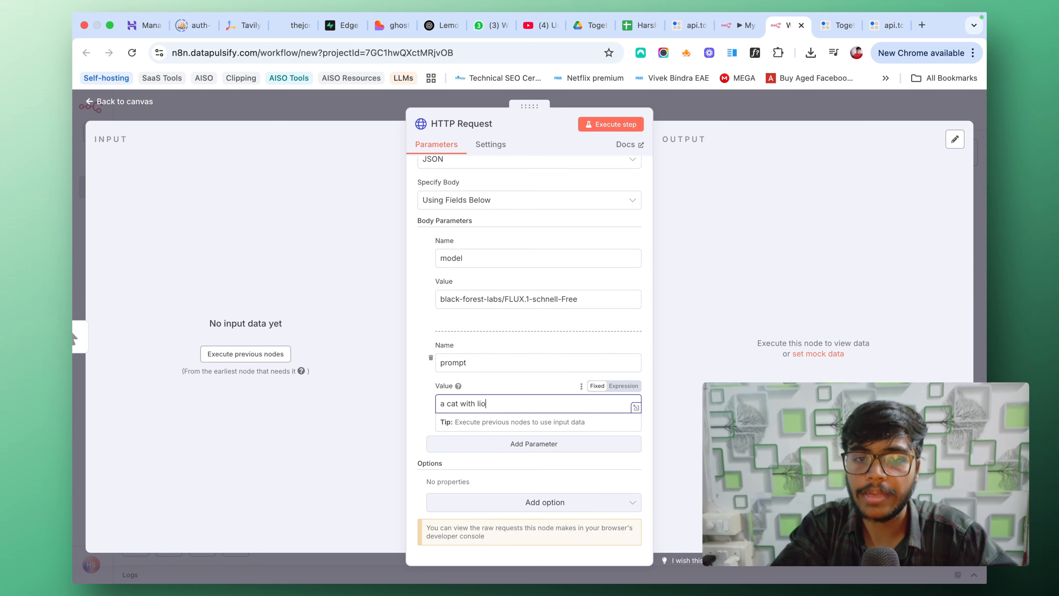
pyautogui.click(617, 125)
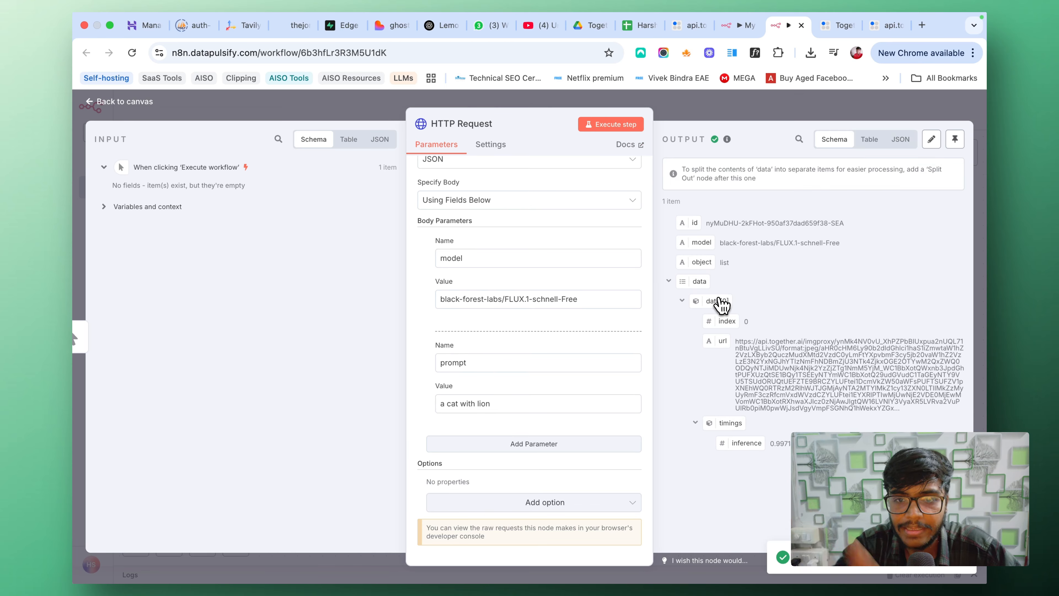
pyautogui.tripleClick(742, 350)
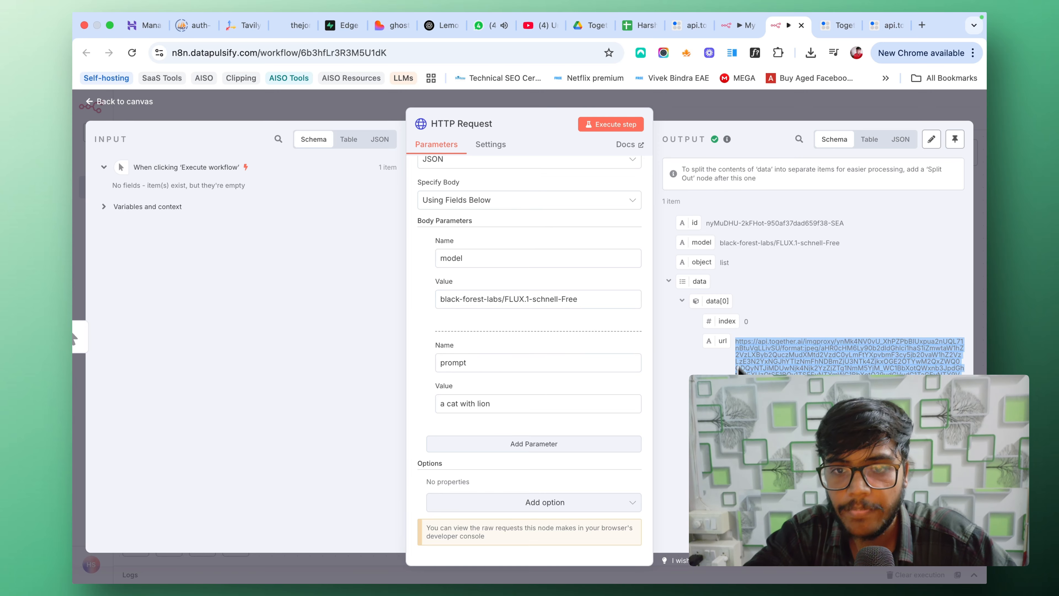
pyautogui.click(750, 115)
# Step: Add an Edit Fields (Set) node after the HTTP Request node and create one empty field to set in it
pyautogui.click(596, 302)
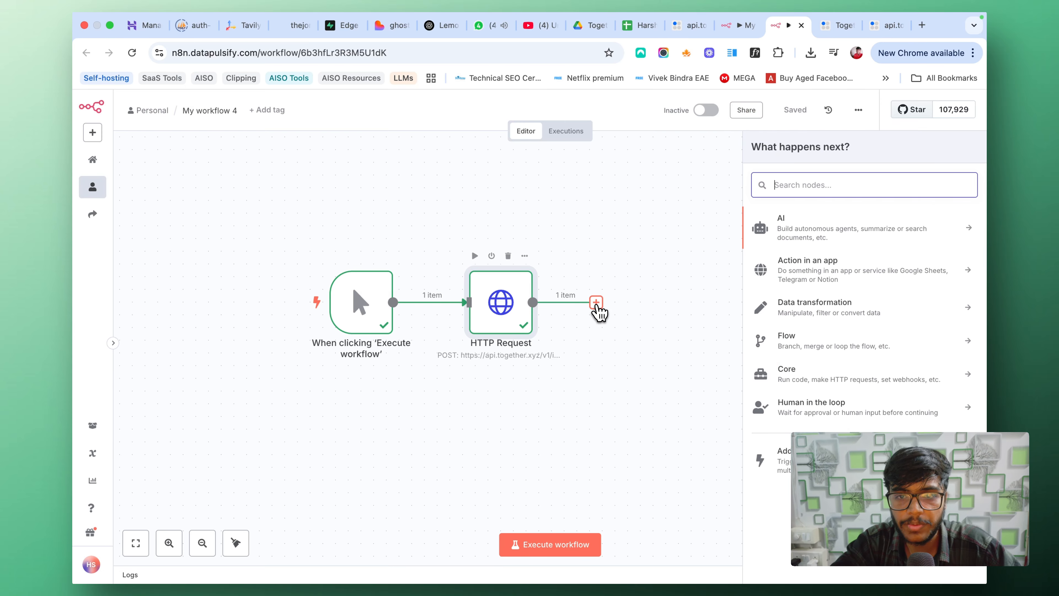
pyautogui.write('edit')
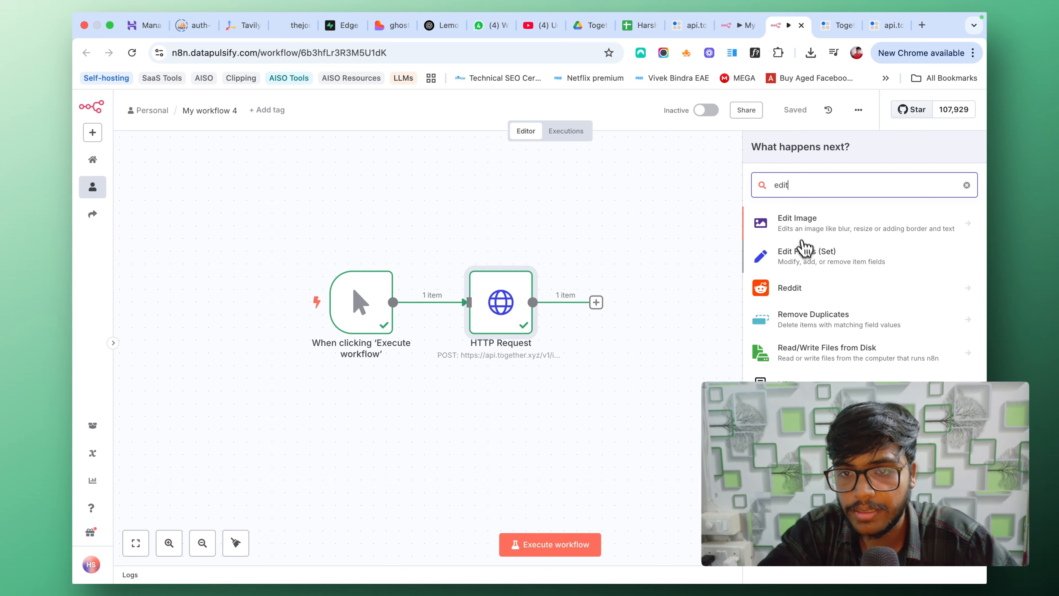
pyautogui.click(799, 257)
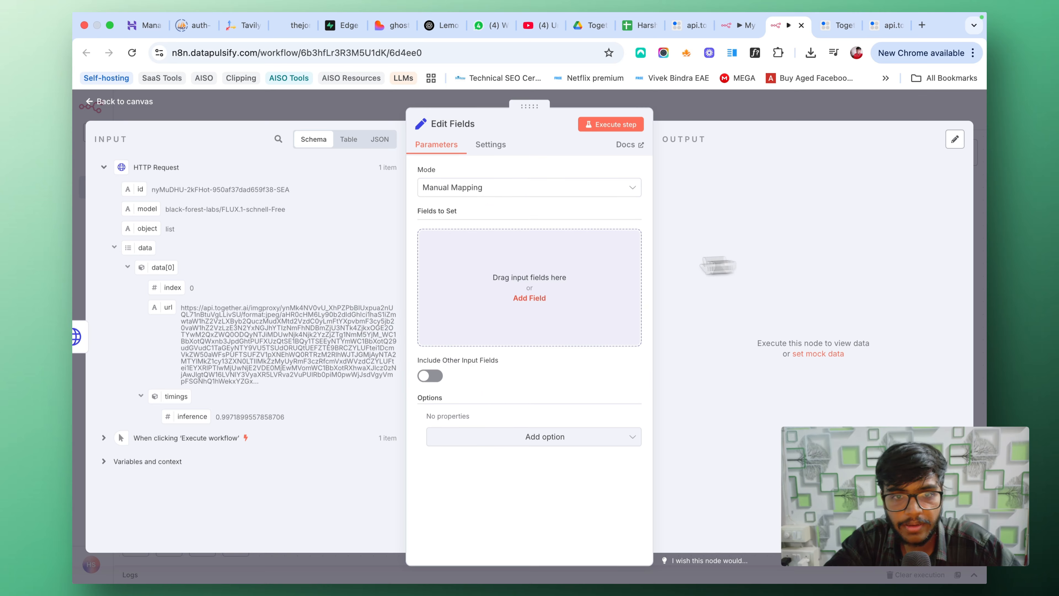
pyautogui.click(517, 297)
pyautogui.click(457, 243)
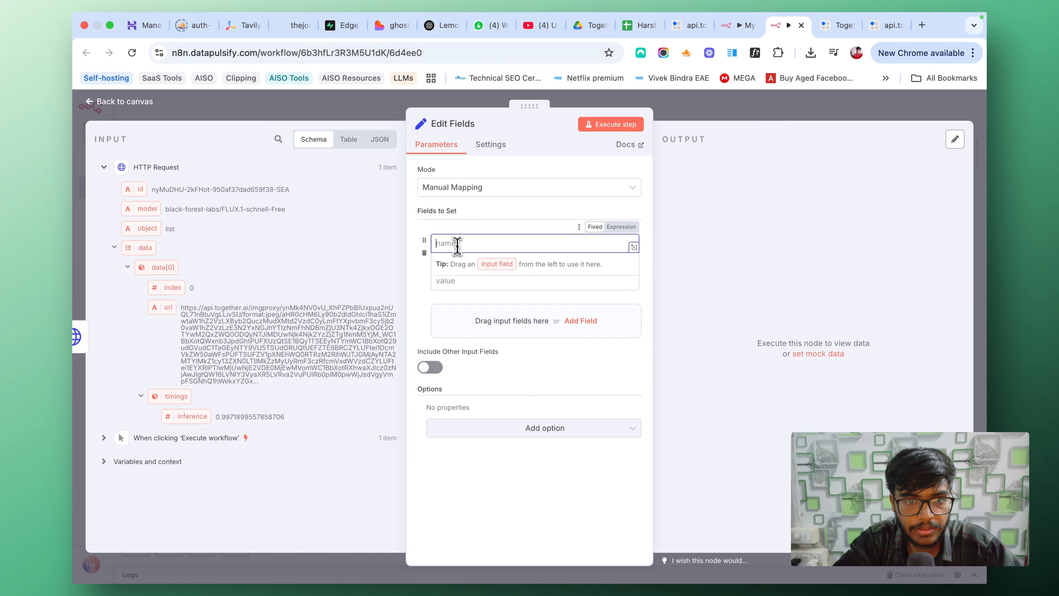
# Step: Map the response's image URL into the new string field, name the field base64 and execute the Edit Fields step
pyautogui.click(471, 332)
pyautogui.click(424, 323)
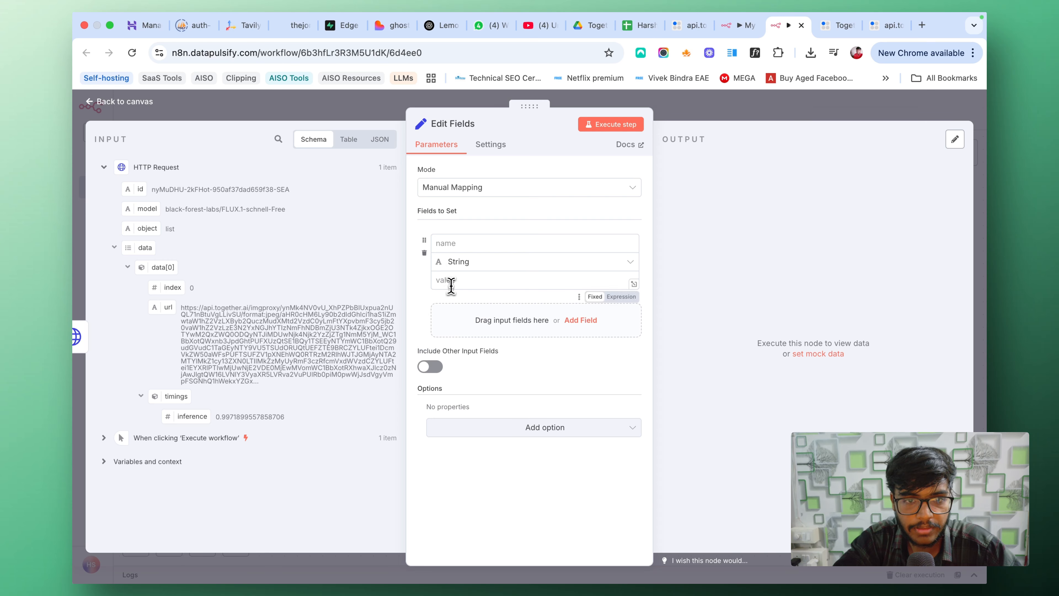
pyautogui.click(451, 285)
pyautogui.moveTo(167, 354); pyautogui.dragTo(461, 284)
pyautogui.click(475, 243)
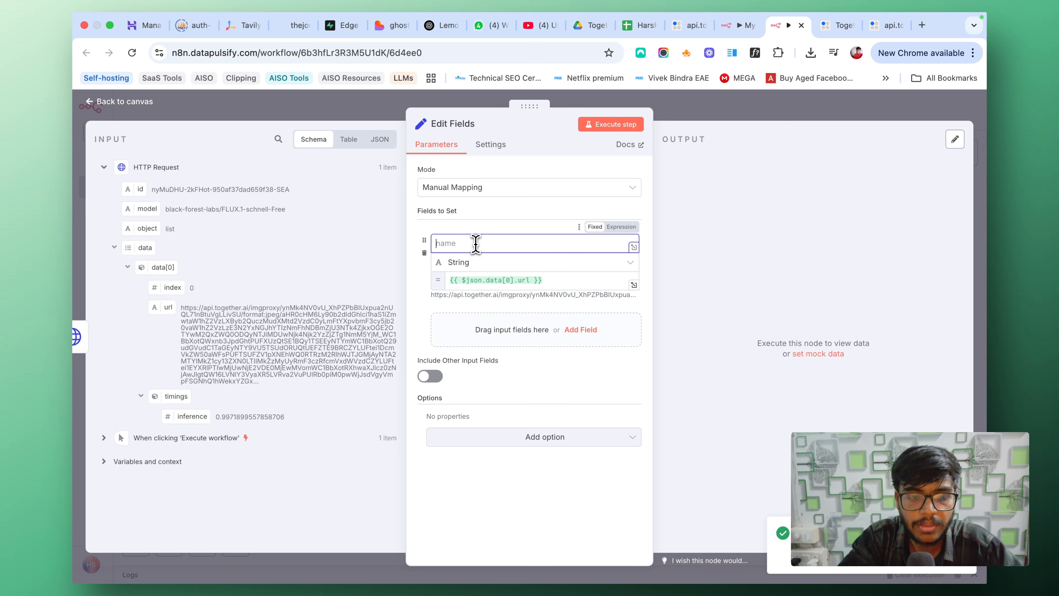
pyautogui.write('base')
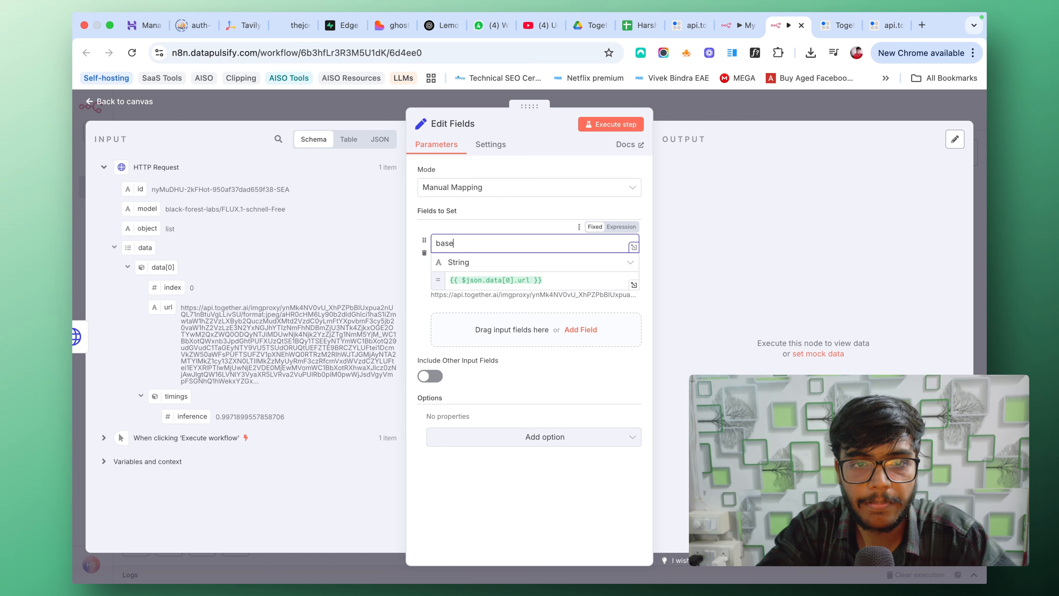
pyautogui.write('64')
pyautogui.click(611, 123)
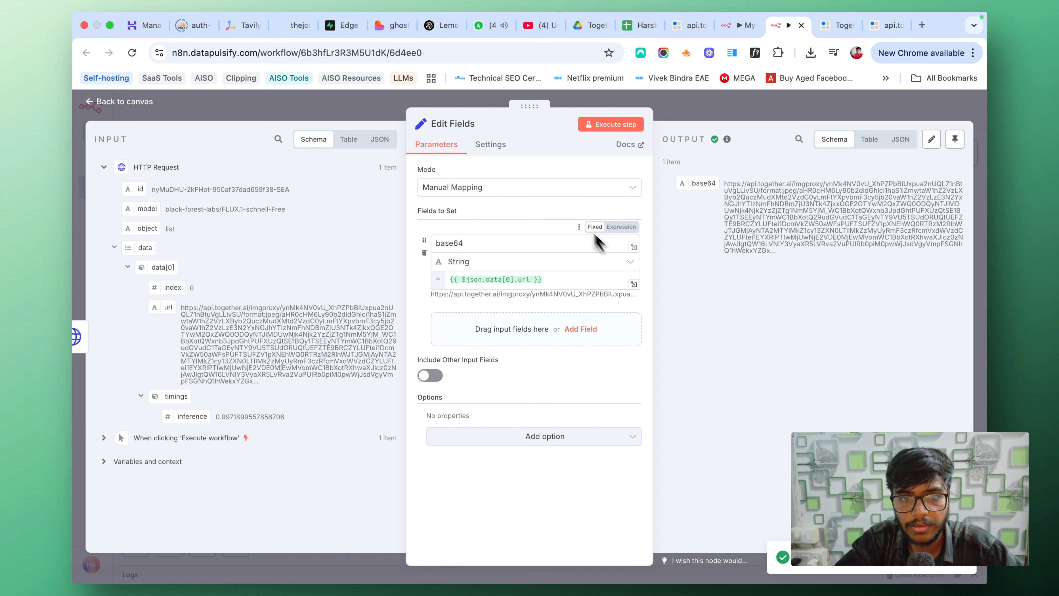
# Step: Try the JSON mode in the Edit Fields node, and switch the mode back to Manual Mapping
pyautogui.click(558, 189)
pyautogui.click(505, 249)
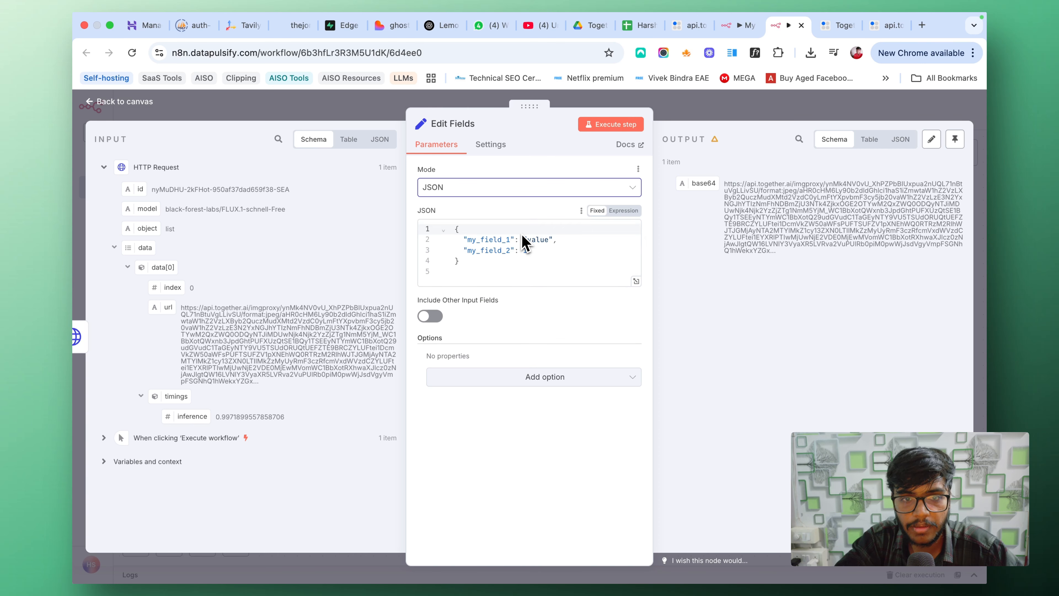
pyautogui.click(501, 188)
pyautogui.click(492, 214)
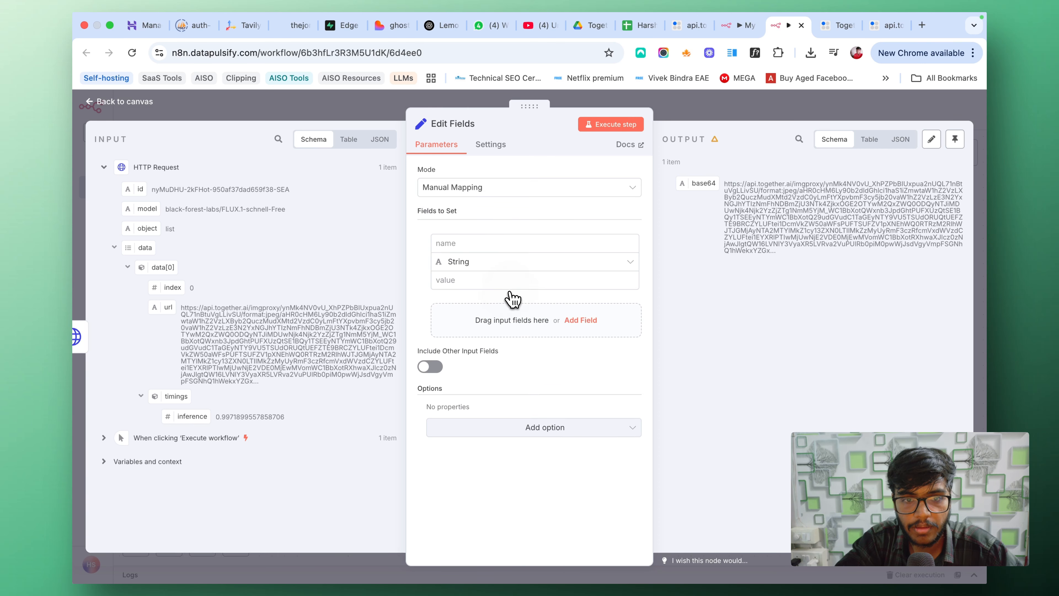
# Step: Fill the empty field with the name base64 and the HTTP Request's url as its value, execute the step and return to the canvas
pyautogui.click(471, 243)
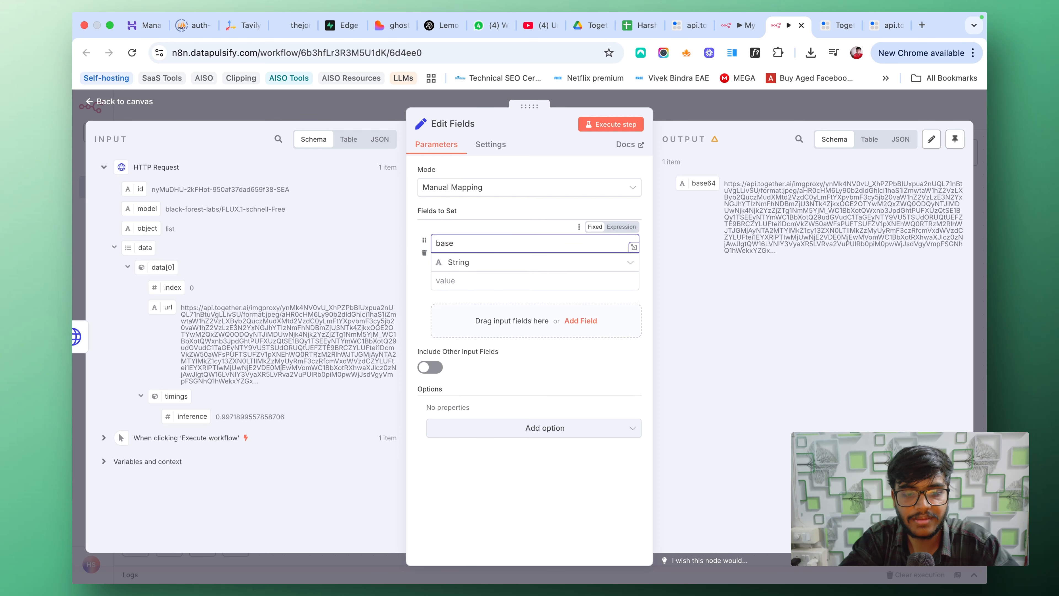
pyautogui.click(463, 281)
pyautogui.moveTo(167, 307); pyautogui.dragTo(480, 280)
pyautogui.click(625, 126)
pyautogui.click(696, 106)
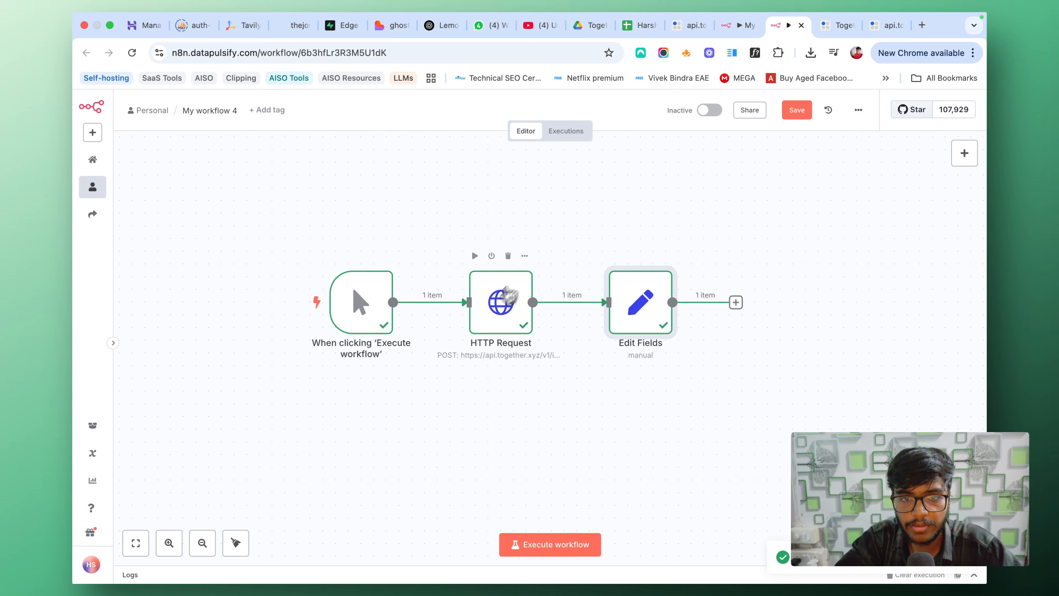
# Step: Pin the output data of the HTTP Request node and return to the canvas
pyautogui.doubleClick(505, 292)
pyautogui.click(955, 138)
pyautogui.click(878, 112)
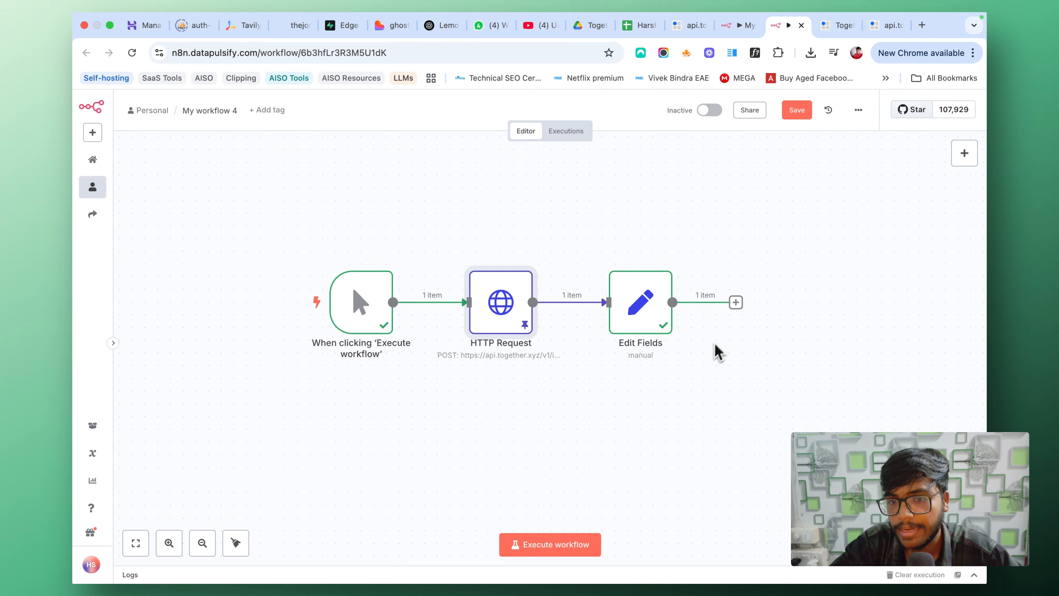
# Step: Add a Convert to File node with the Move Base64 String to File operation after Edit Fields, using base64 as input field, and execute it
pyautogui.click(736, 302)
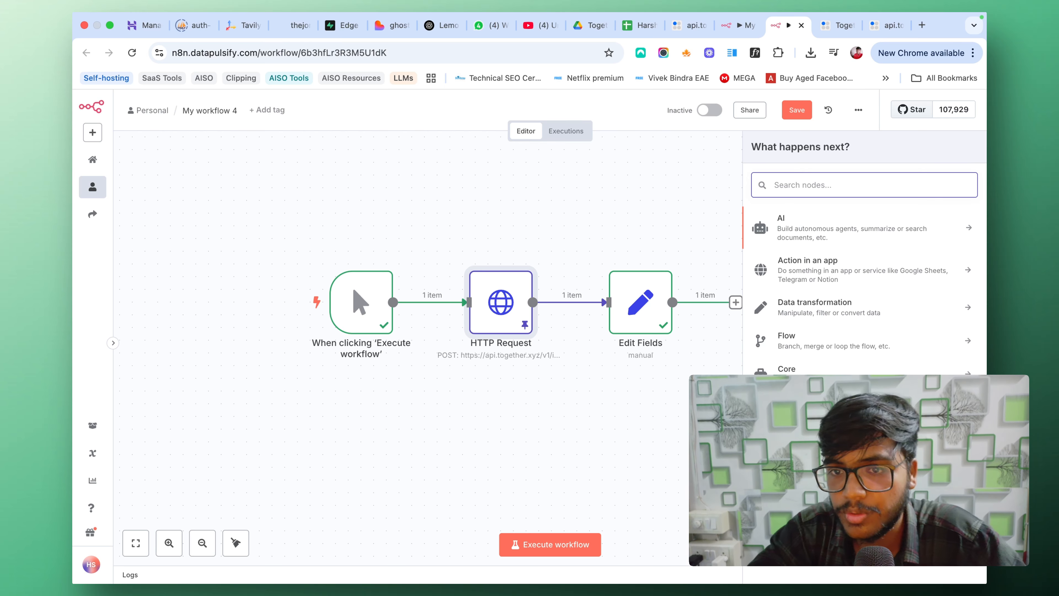
pyautogui.write('conve')
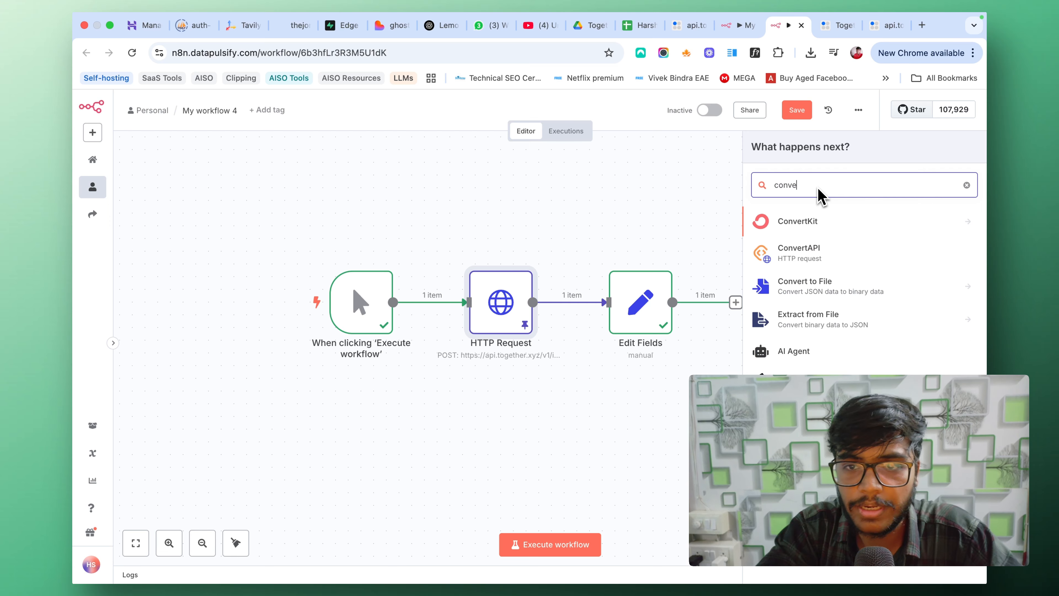
pyautogui.click(808, 291)
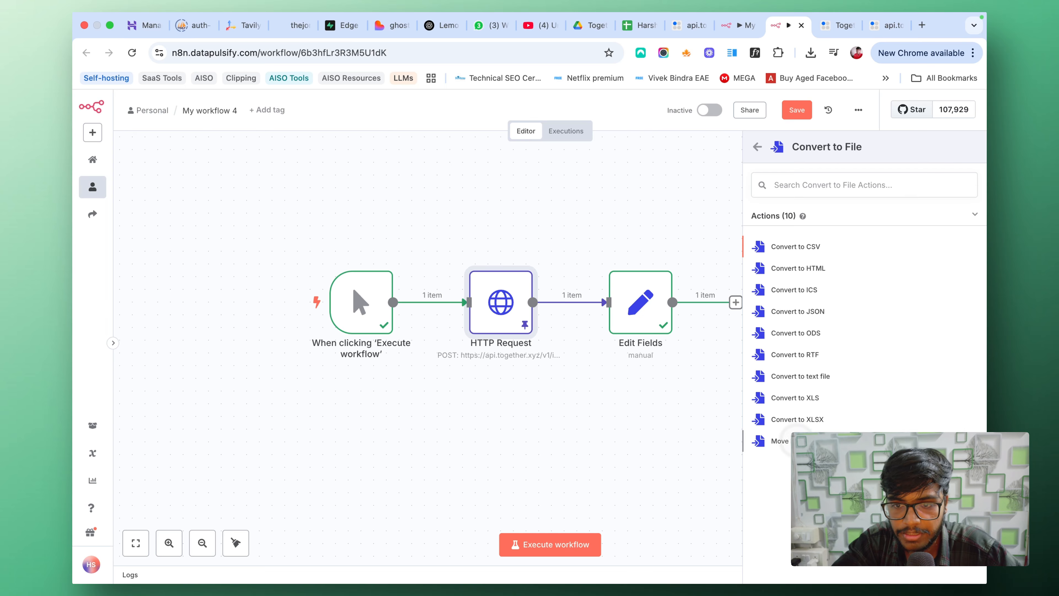
pyautogui.click(780, 440)
pyautogui.click(463, 228)
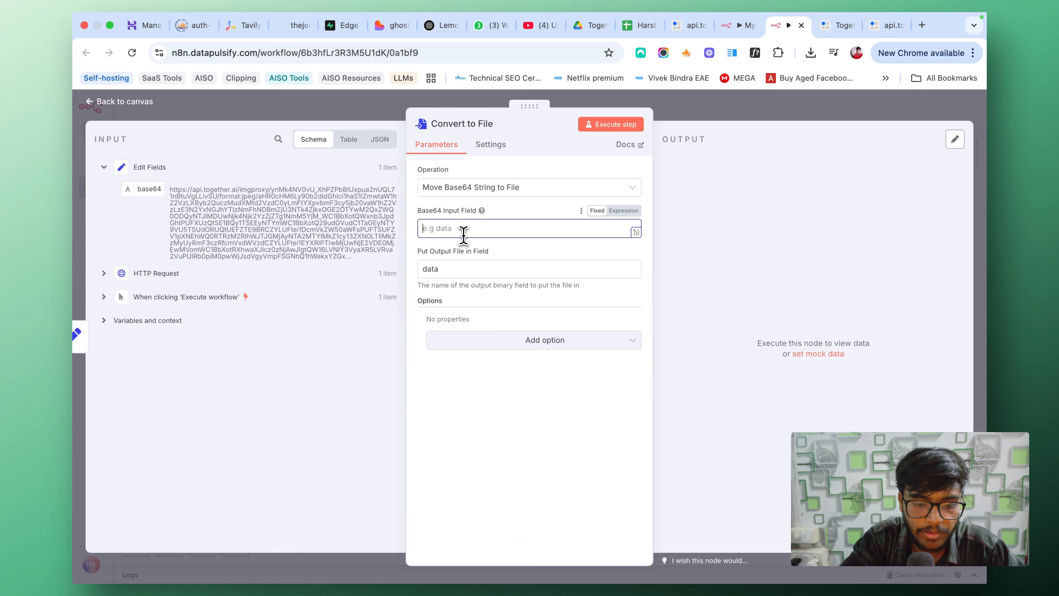
pyautogui.write('base64')
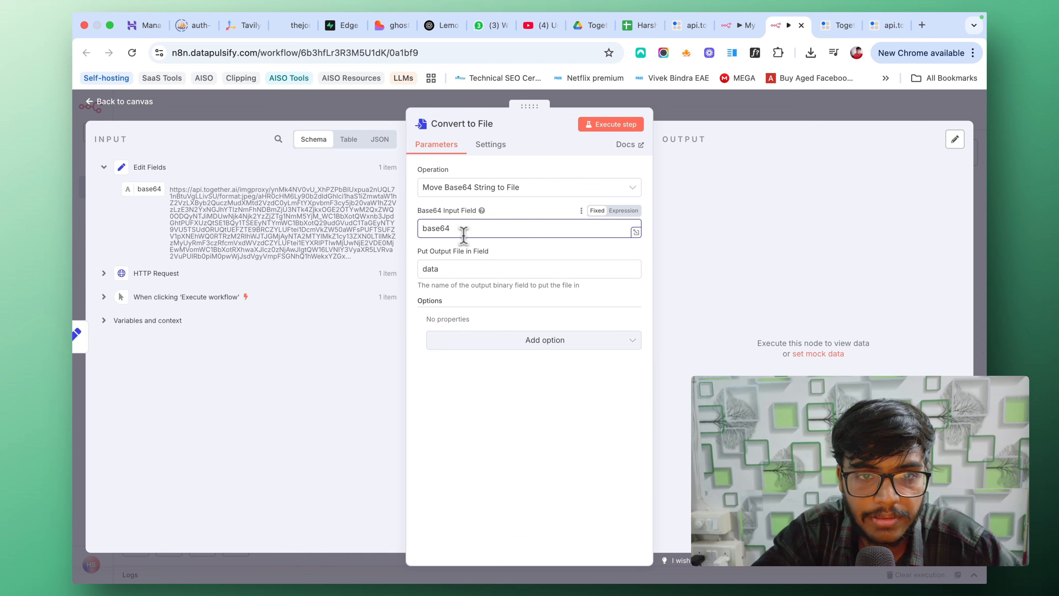
pyautogui.click(613, 124)
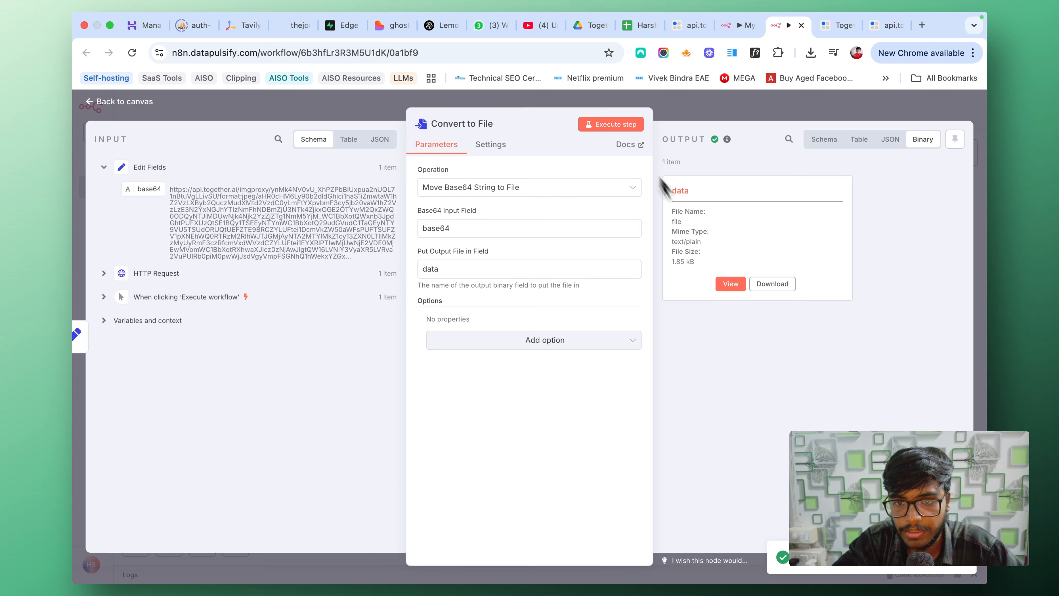
# Step: View the data file in the Convert to File node's binary output and return to the canvas
pyautogui.click(731, 284)
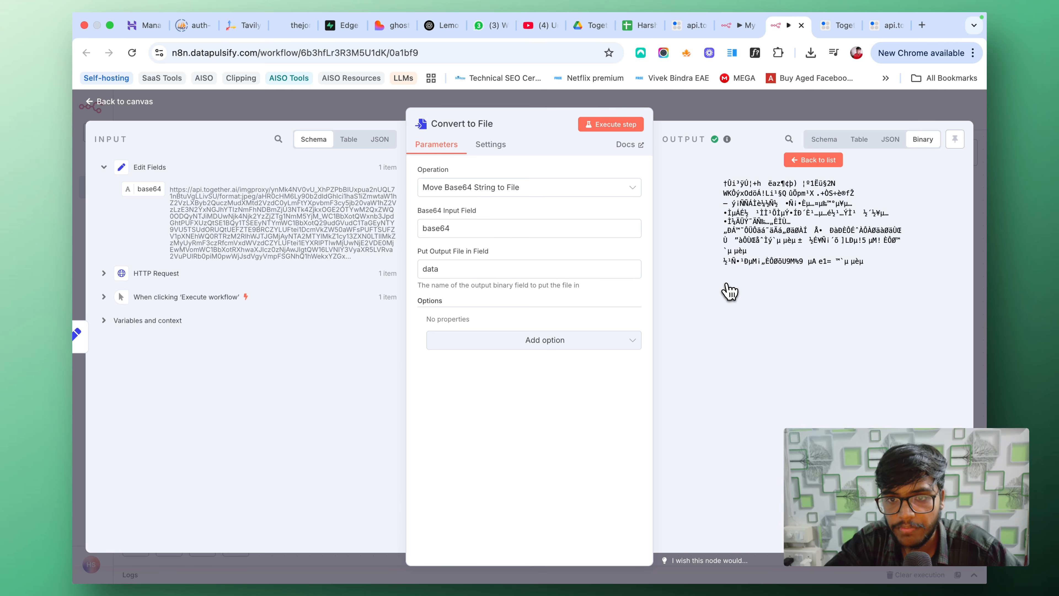
pyautogui.click(808, 161)
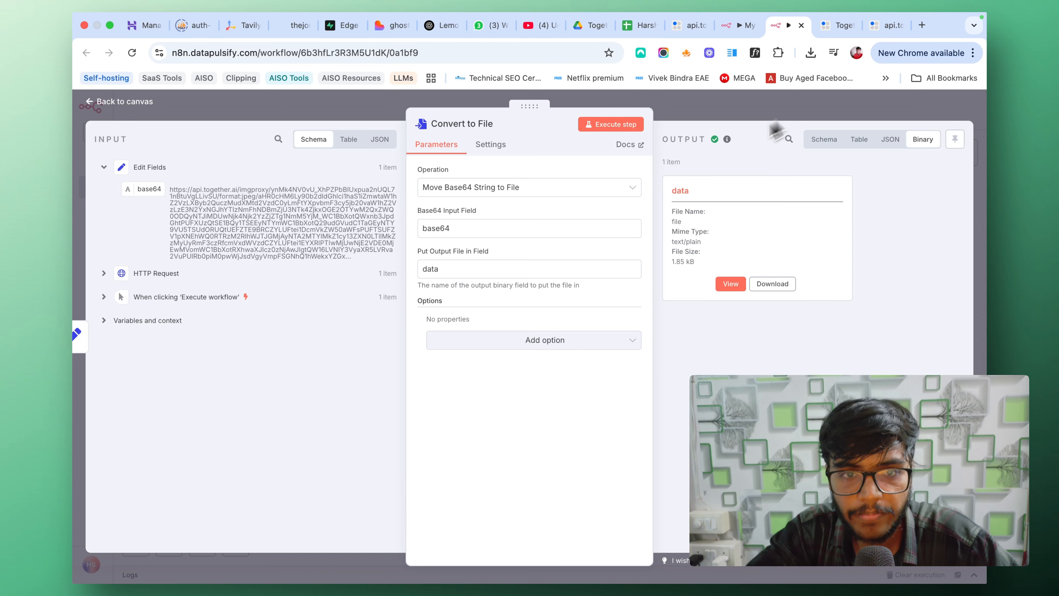
pyautogui.press('Escape')
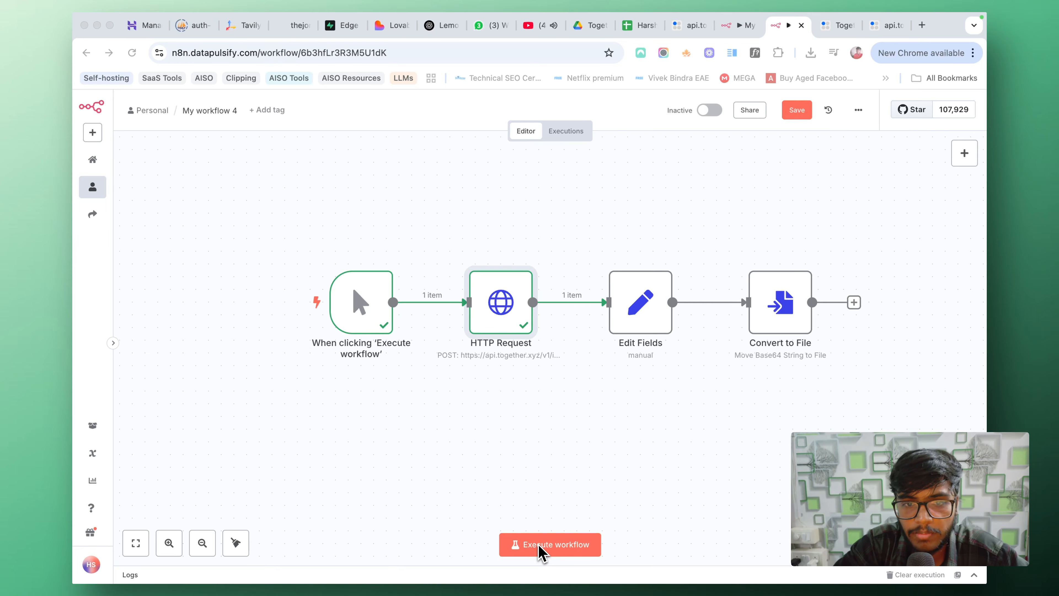
# Step: Examine the HTTP Request node's JSON body, including its model, prompt, size and response format, and return to the canvas
pyautogui.click(507, 324)
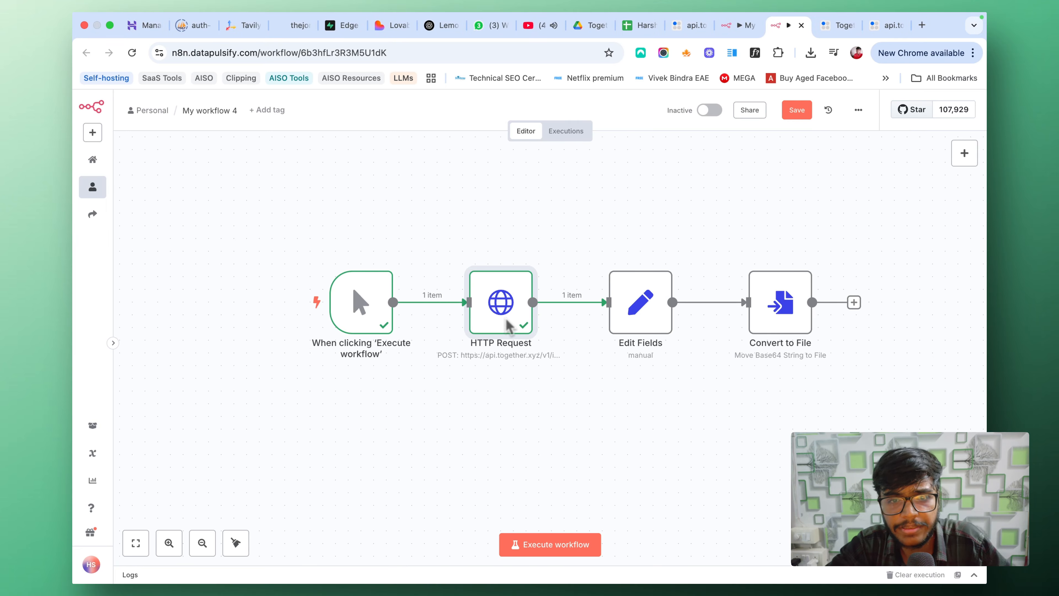
pyautogui.doubleClick(507, 325)
pyautogui.scroll(-5, 505, 354)
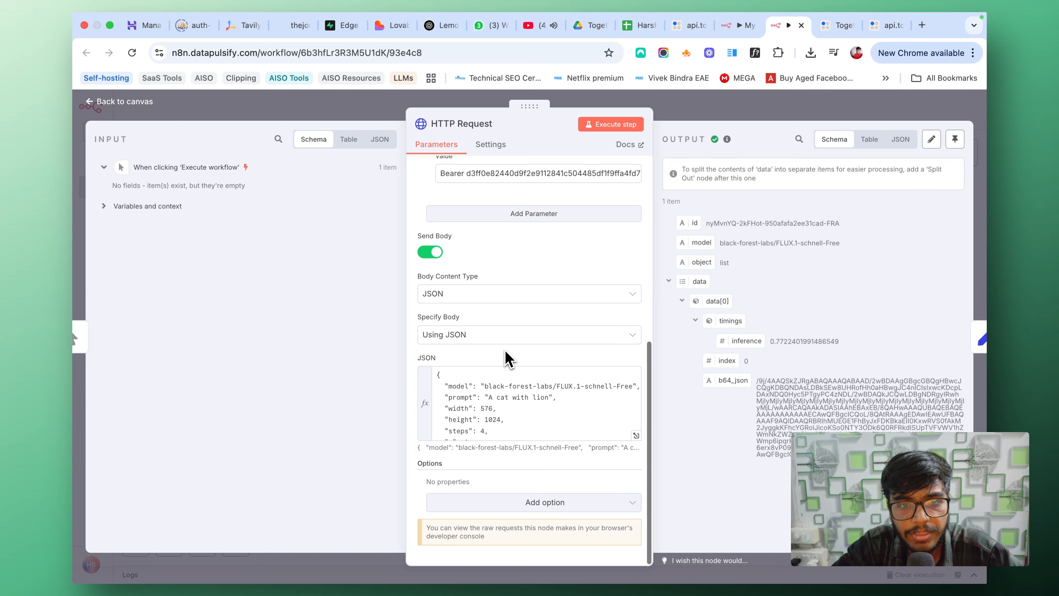
pyautogui.scroll(1, 506, 357)
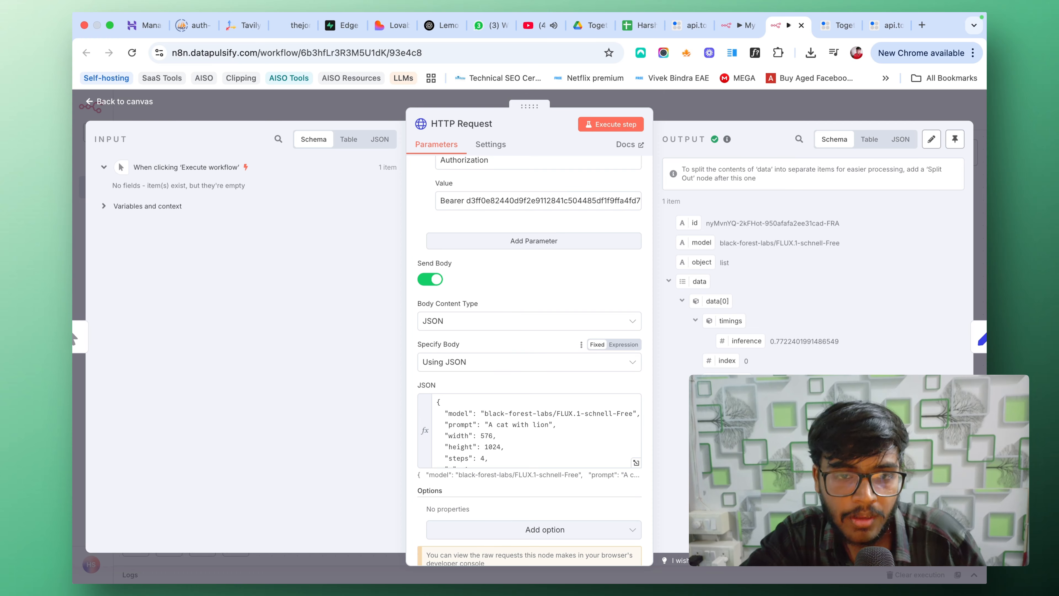
pyautogui.click(505, 360)
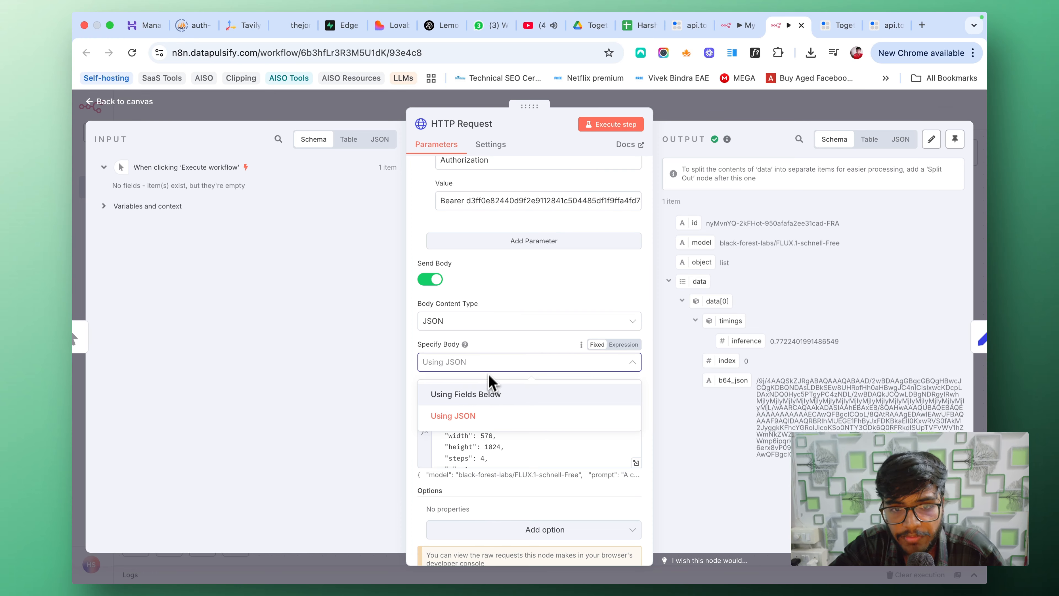
pyautogui.click(503, 345)
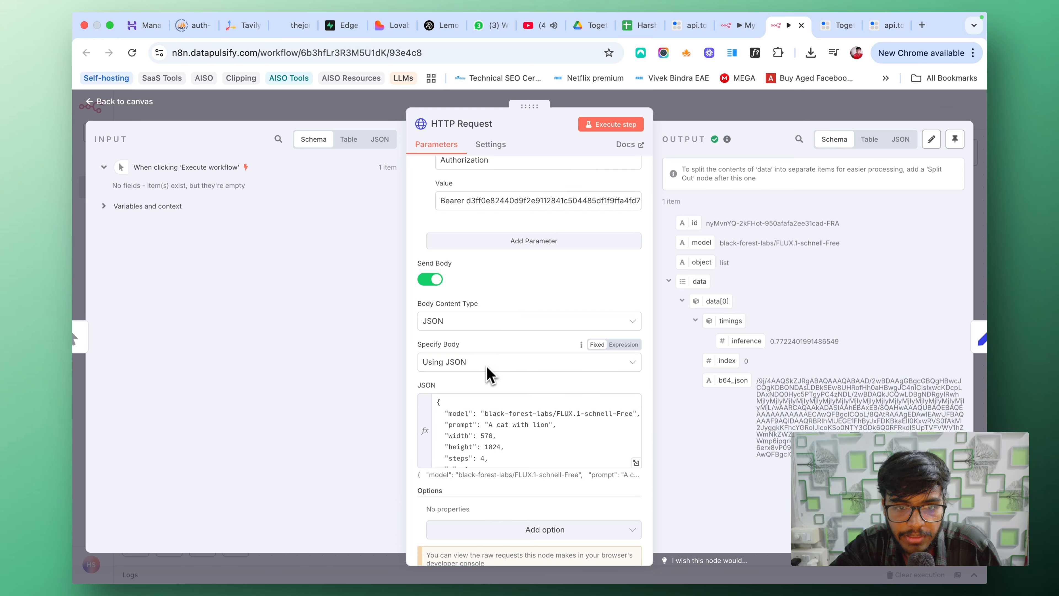
pyautogui.scroll(-3, 484, 426)
pyautogui.scroll(2, 483, 433)
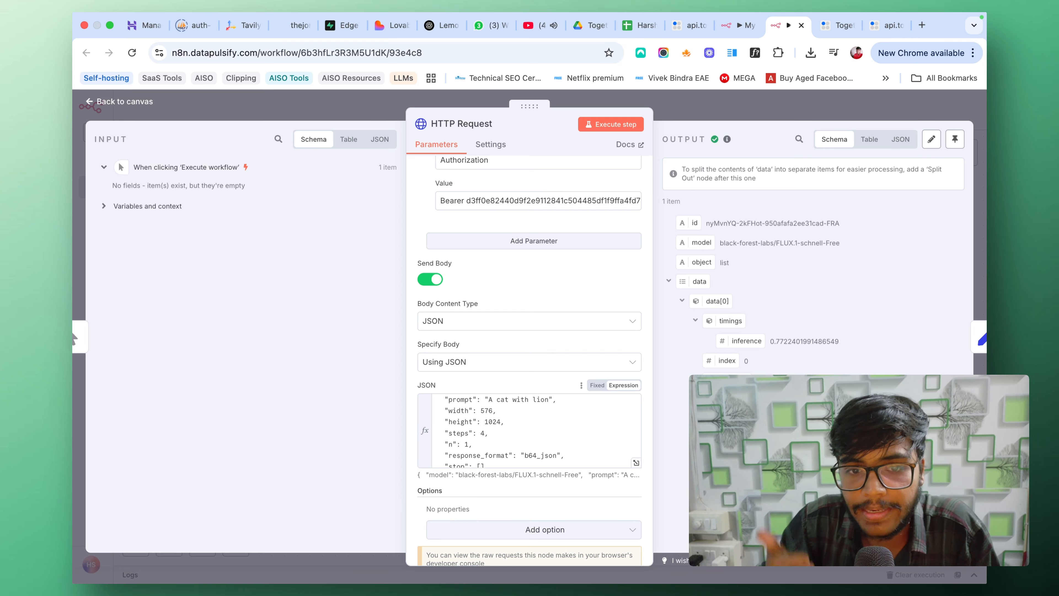
pyautogui.scroll(2, 530, 429)
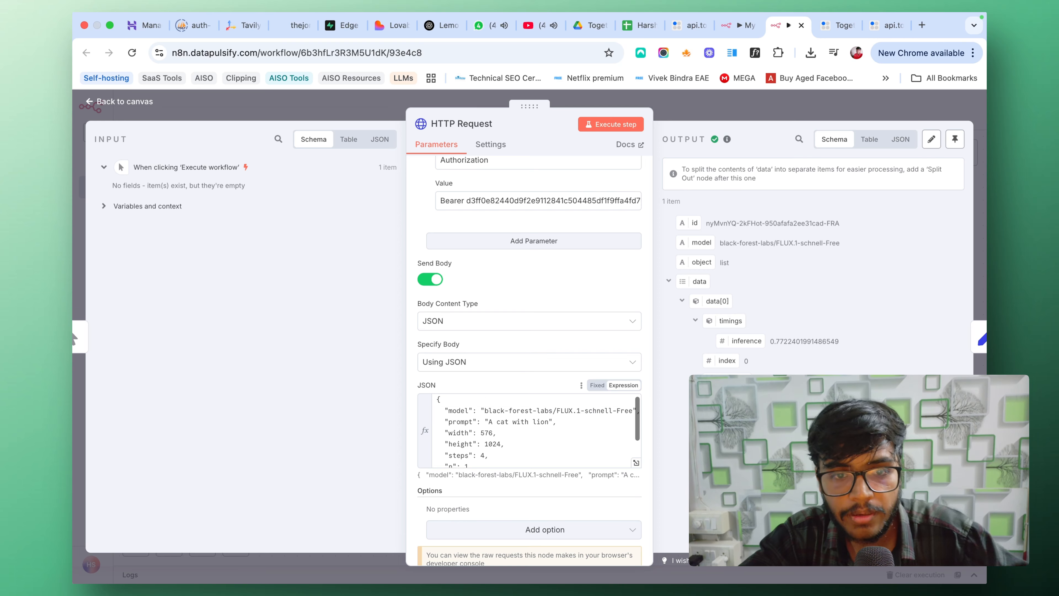
pyautogui.click(486, 413)
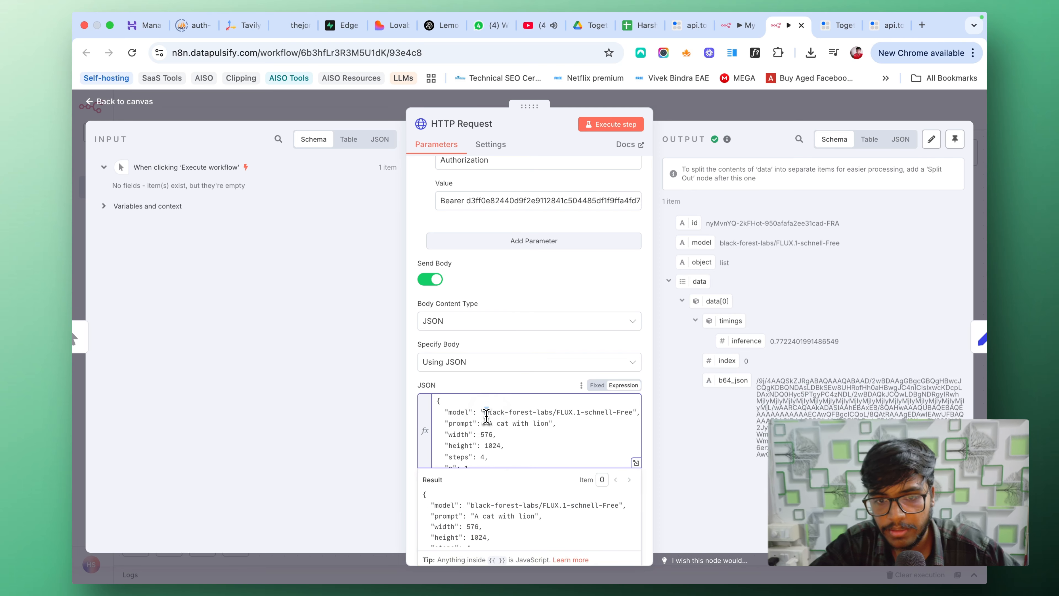
pyautogui.moveTo(567, 412); pyautogui.dragTo(583, 417)
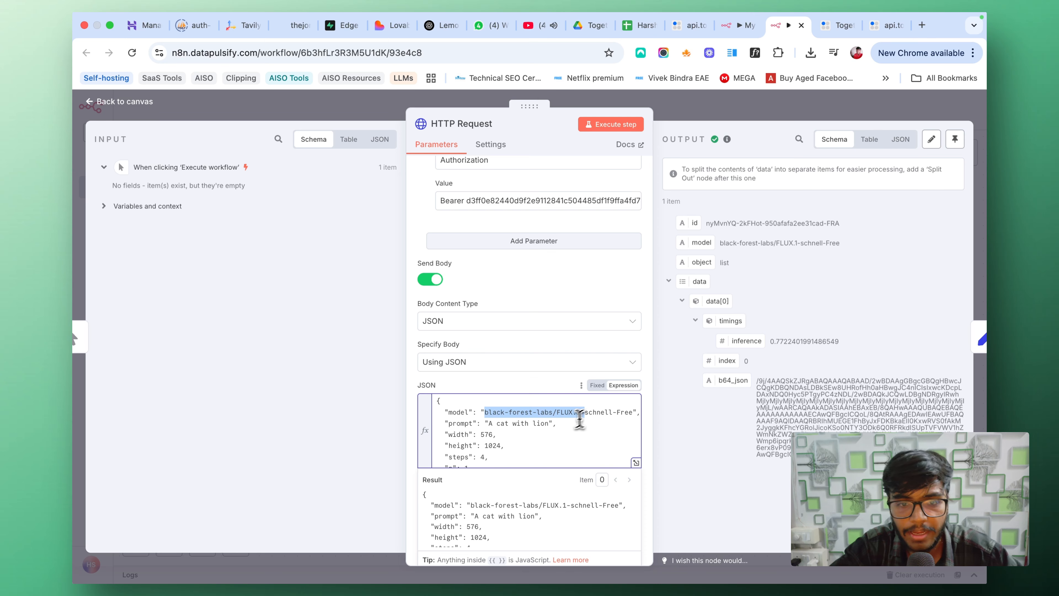
pyautogui.click(489, 424)
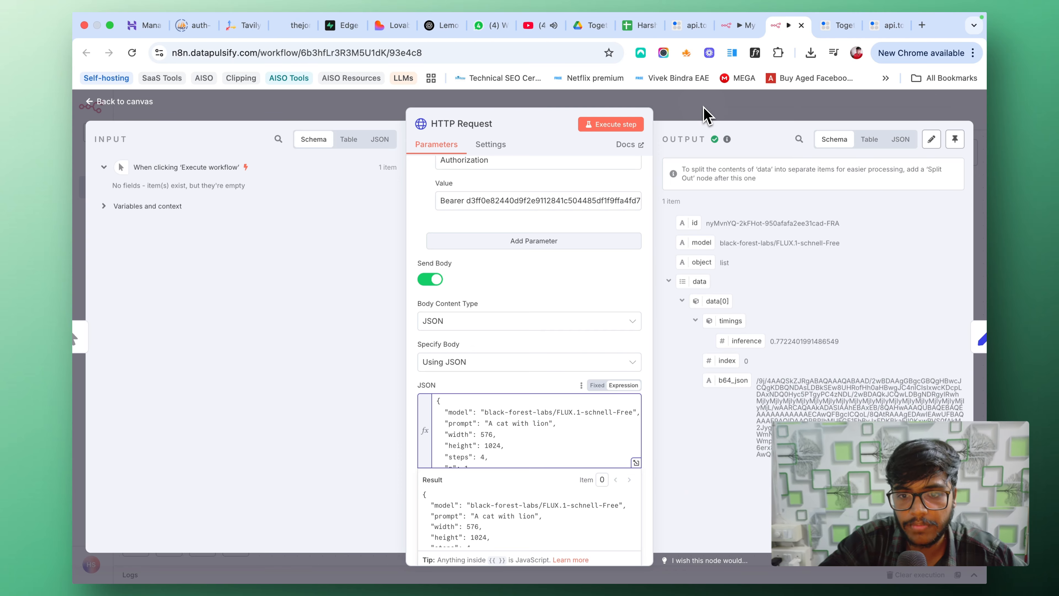
pyautogui.click(705, 115)
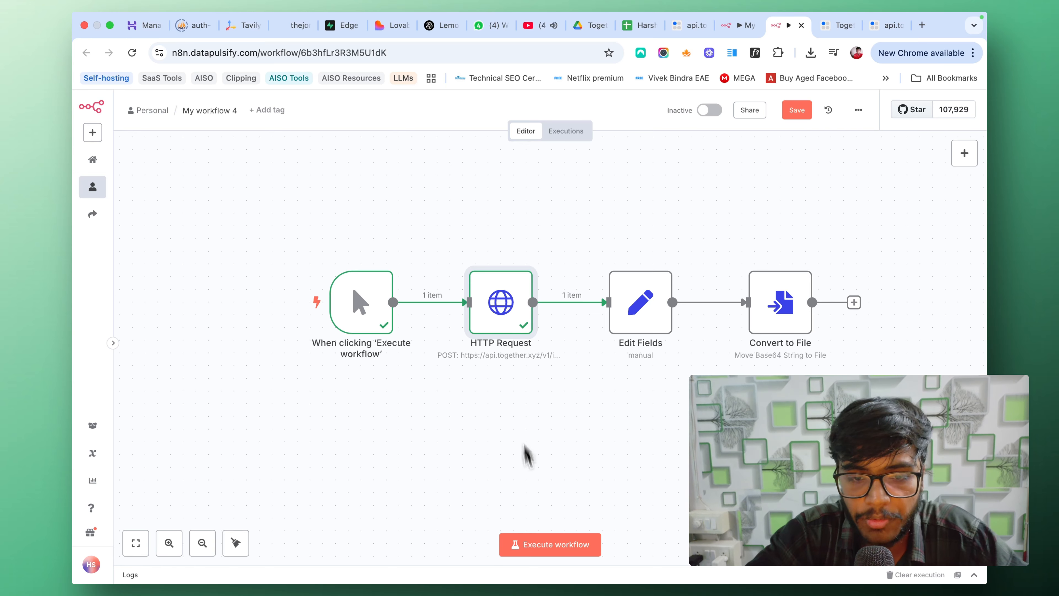
# Step: Execute the workflow, replace the base64 value in Edit Fields with the HTTP Request's b64_json field, and return to the canvas
pyautogui.click(540, 547)
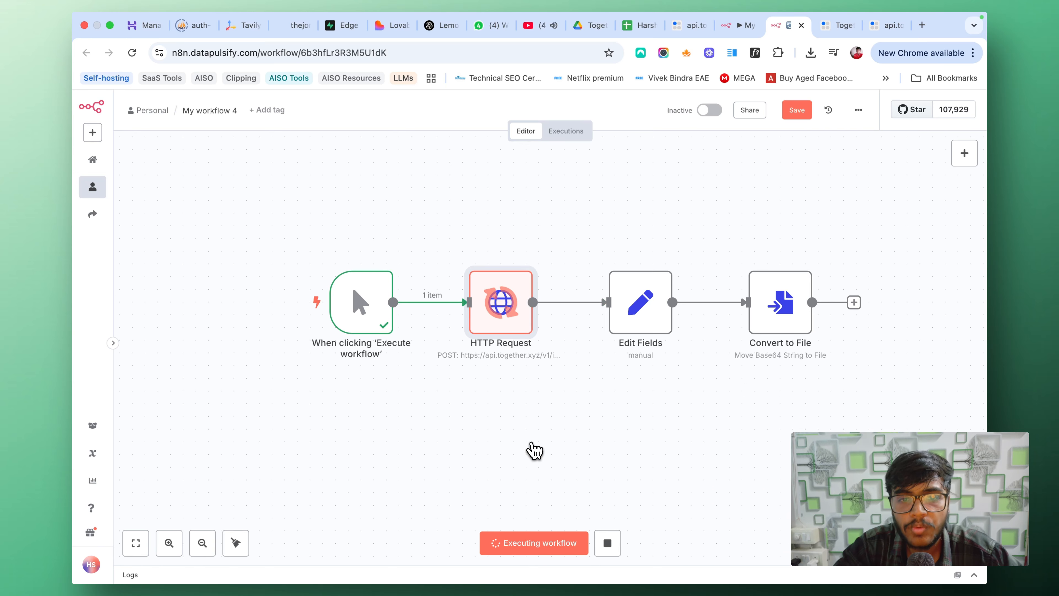
pyautogui.doubleClick(641, 302)
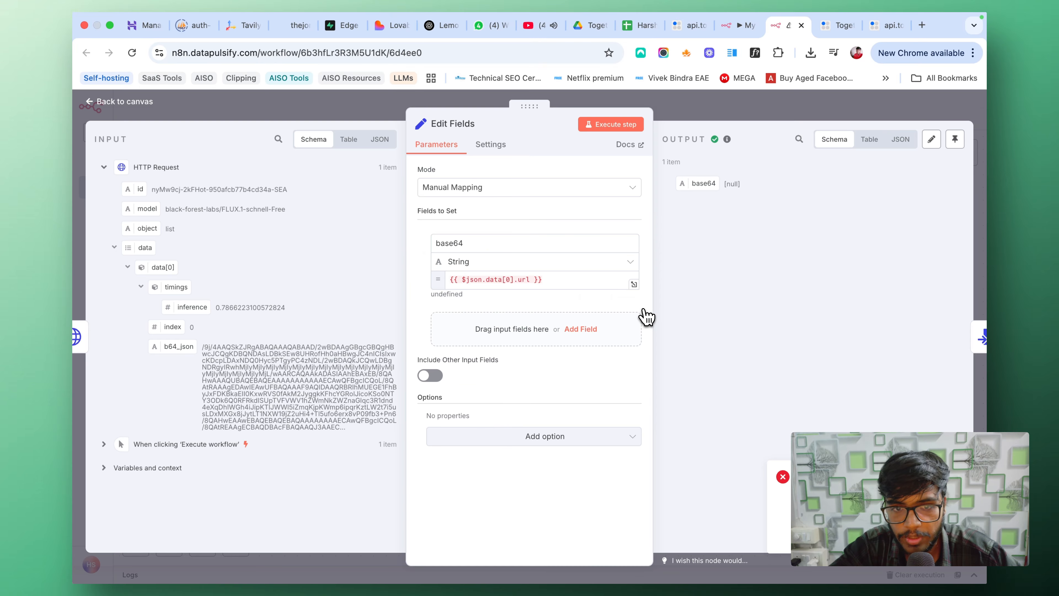
pyautogui.click(549, 284)
pyautogui.hotkey('ctrl', 'a')
pyautogui.press('BackSpace')
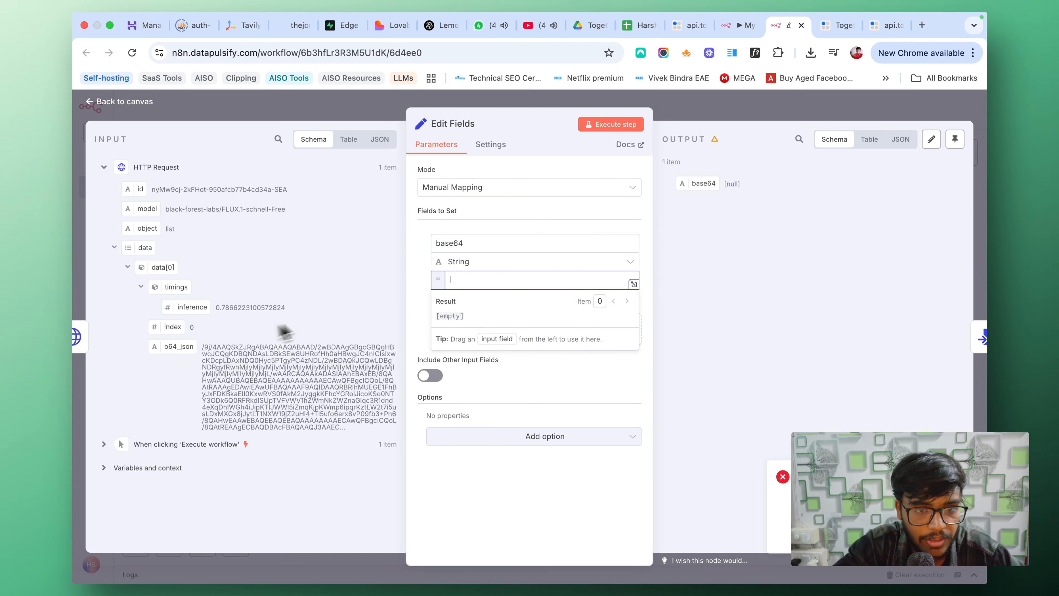
pyautogui.moveTo(180, 351); pyautogui.dragTo(491, 280)
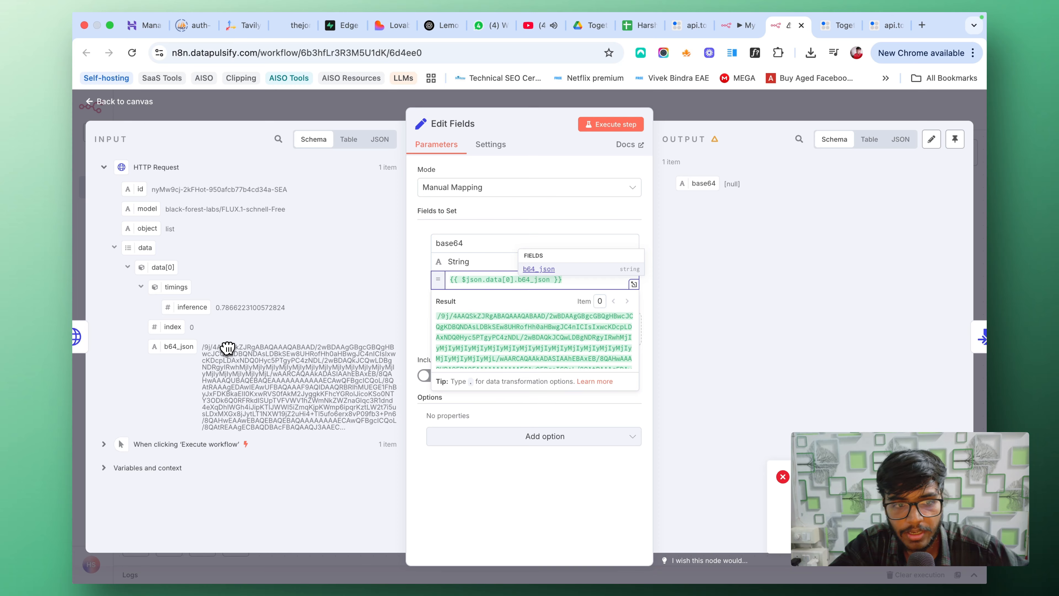
pyautogui.click(675, 118)
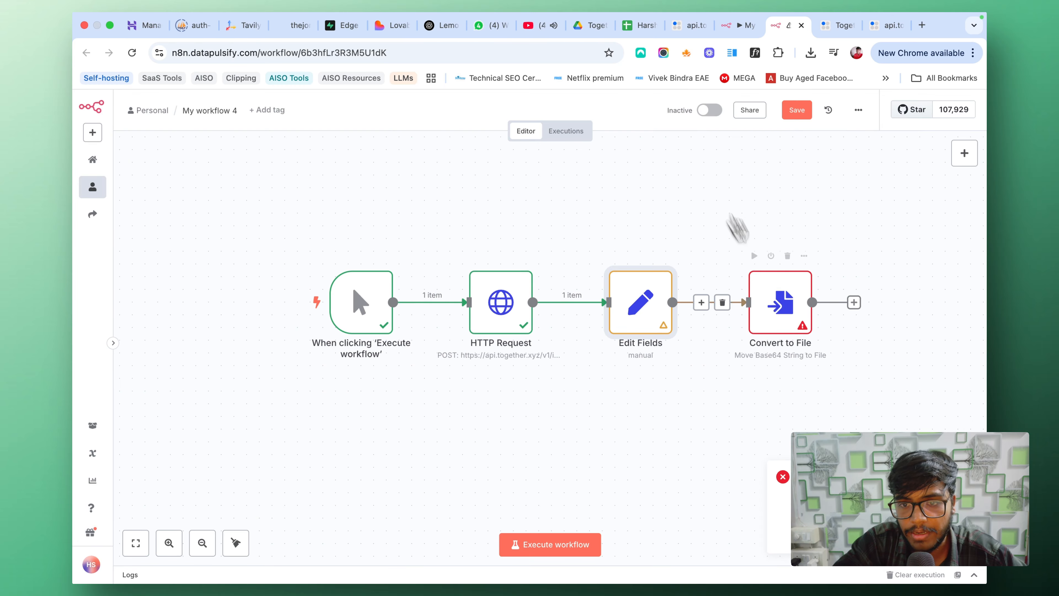
# Step: Rerun the whole workflow after checking the Convert to File settings, and view the image in that node's binary output
pyautogui.doubleClick(781, 306)
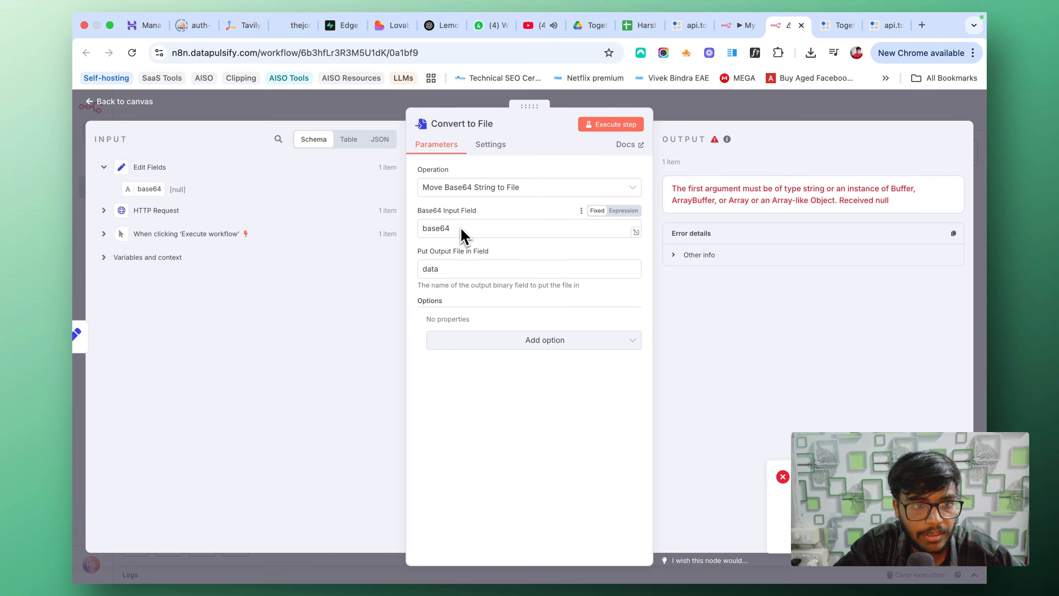
pyautogui.click(703, 120)
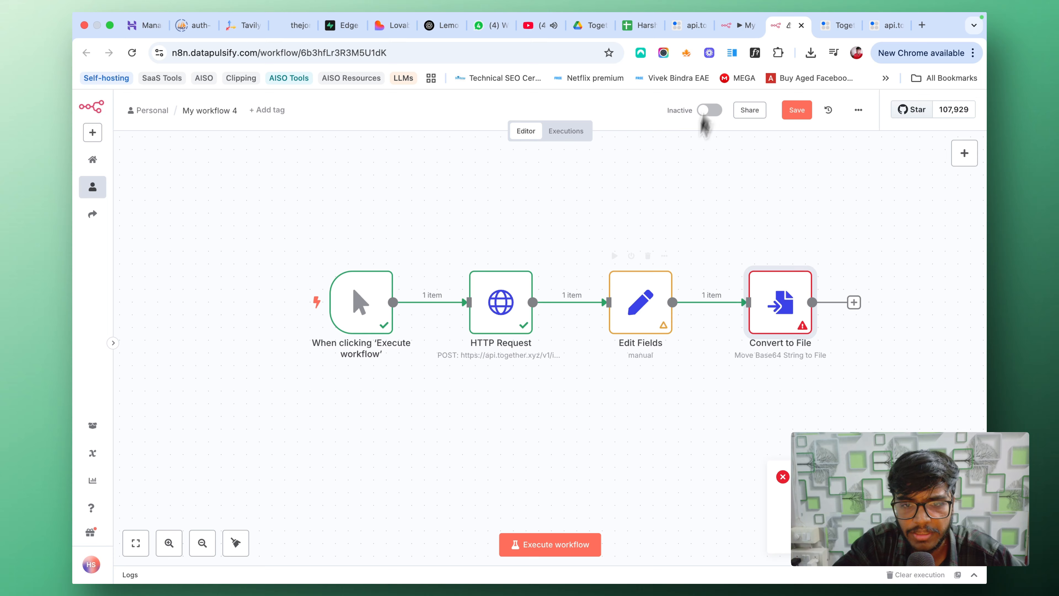
pyautogui.click(559, 544)
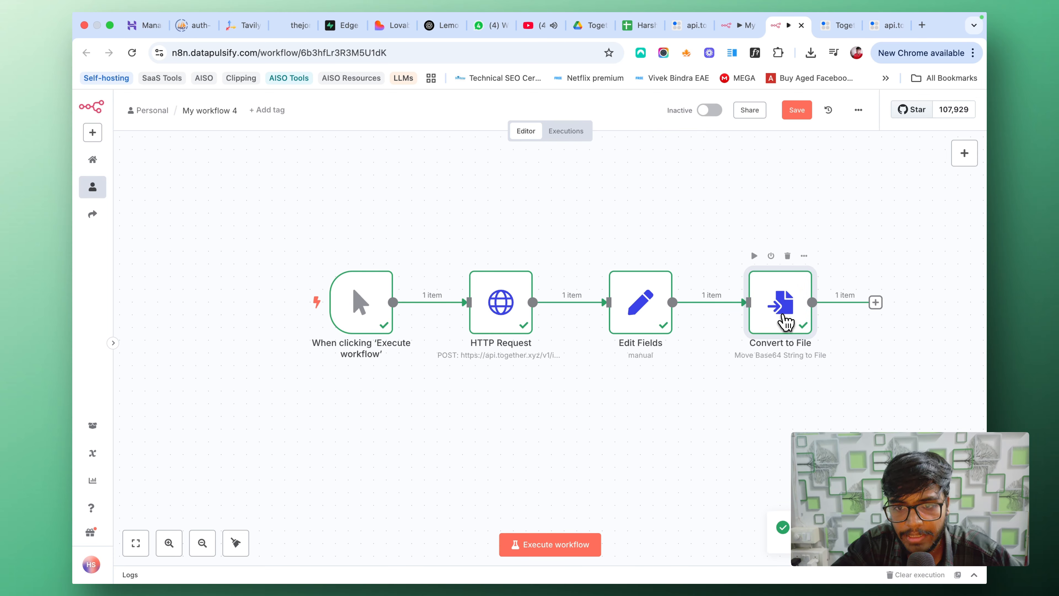
pyautogui.doubleClick(781, 309)
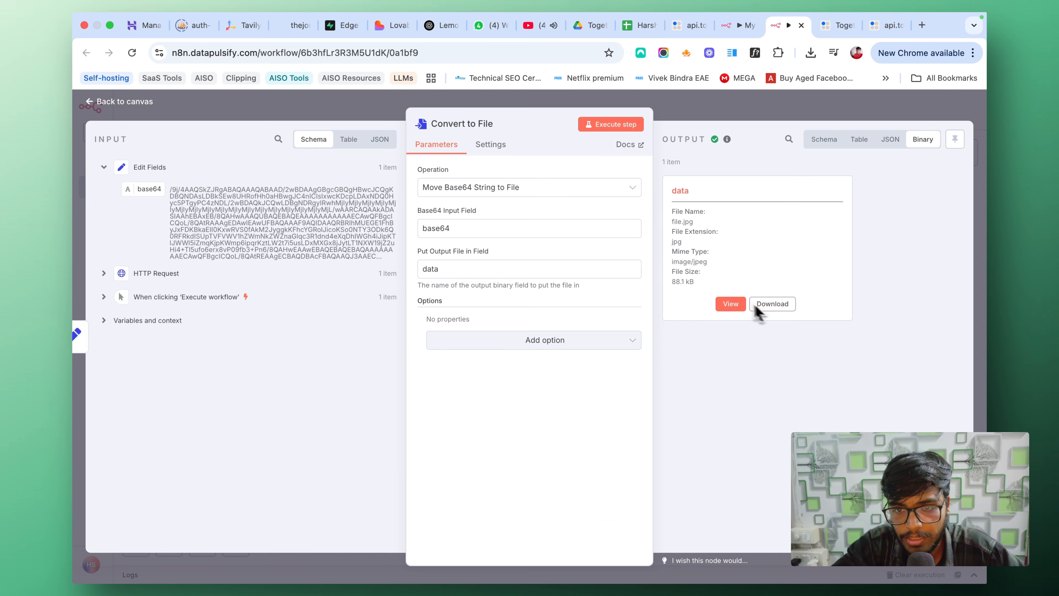
pyautogui.click(730, 308)
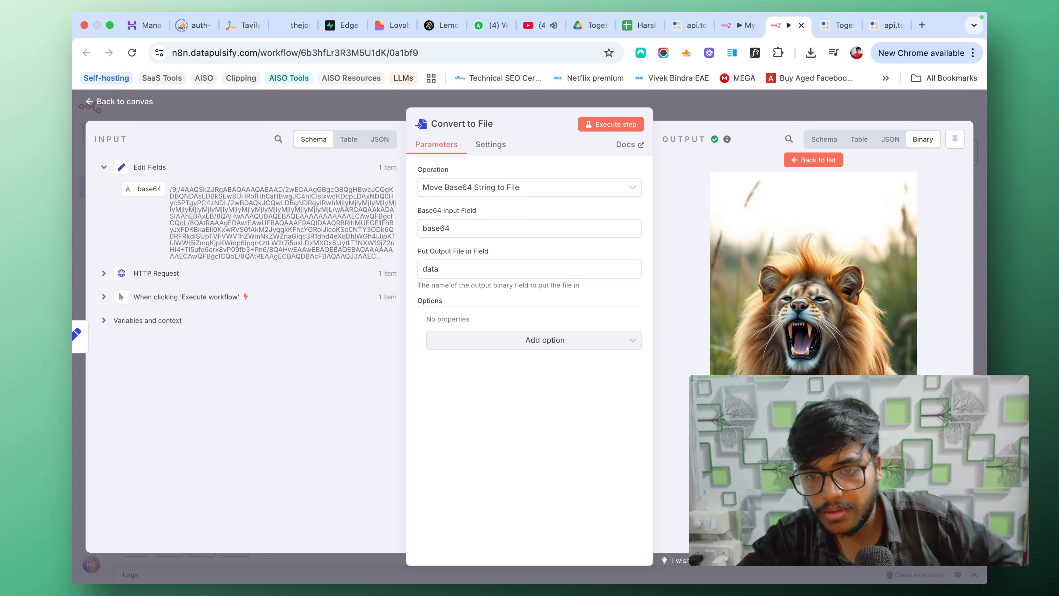
pyautogui.click(838, 109)
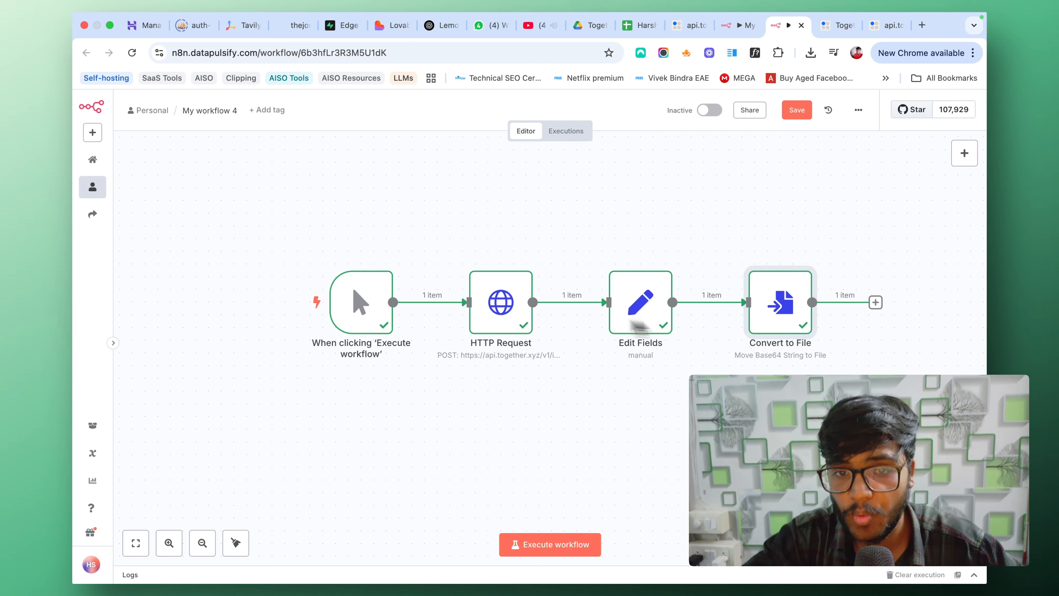
# Step: Turn off Send Headers in the HTTP Request node
pyautogui.doubleClick(501, 302)
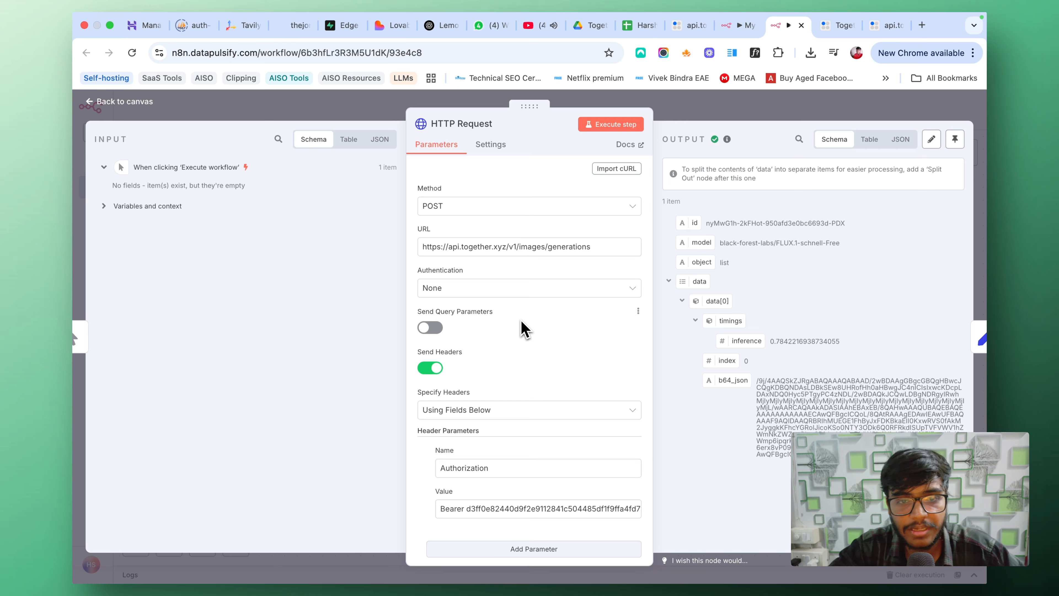
pyautogui.scroll(-5, 524, 330)
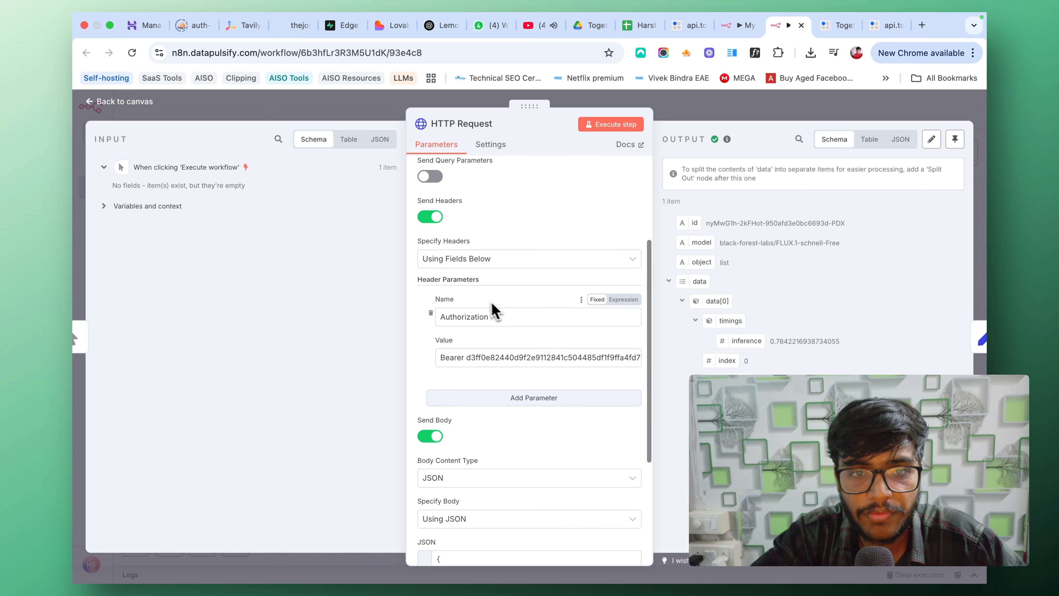
pyautogui.scroll(1, 450, 251)
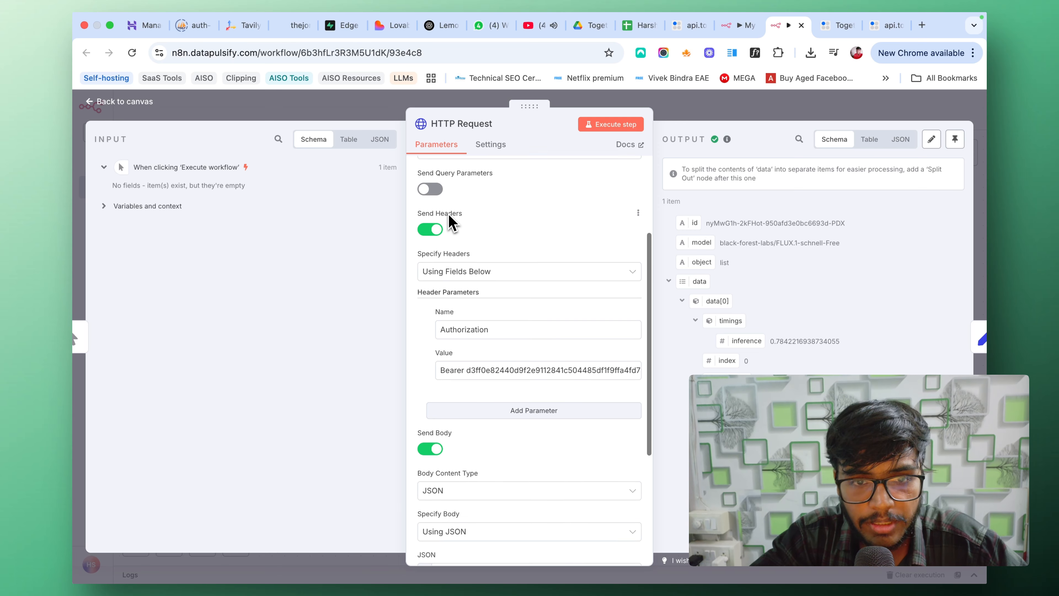
pyautogui.scroll(1, 438, 248)
pyautogui.click(430, 252)
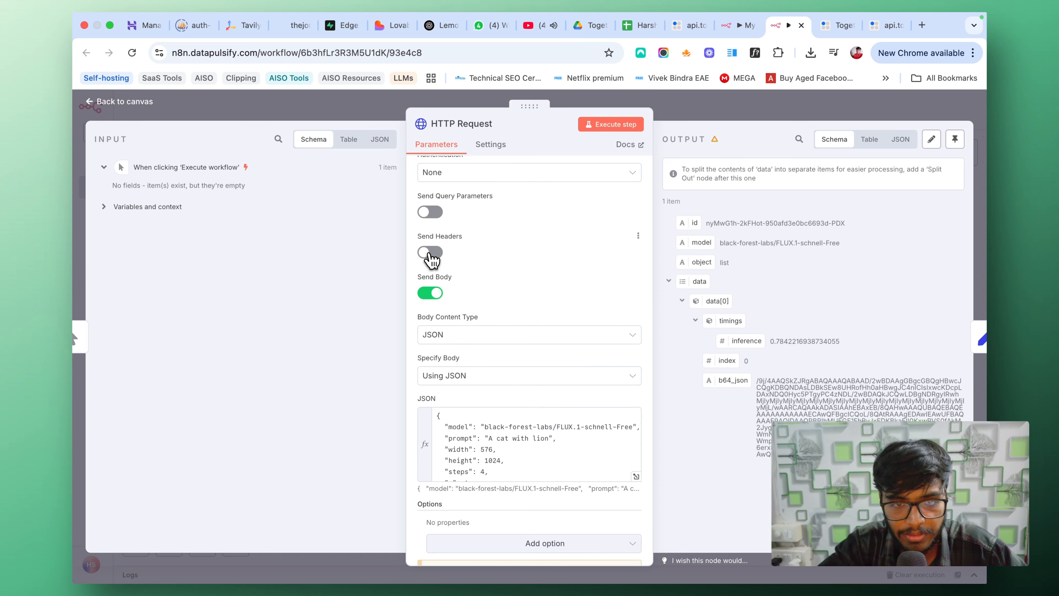
# Step: Set the HTTP Request's authentication to Generic Credential Type with Header Auth, and open a new credential for it
pyautogui.scroll(3, 442, 263)
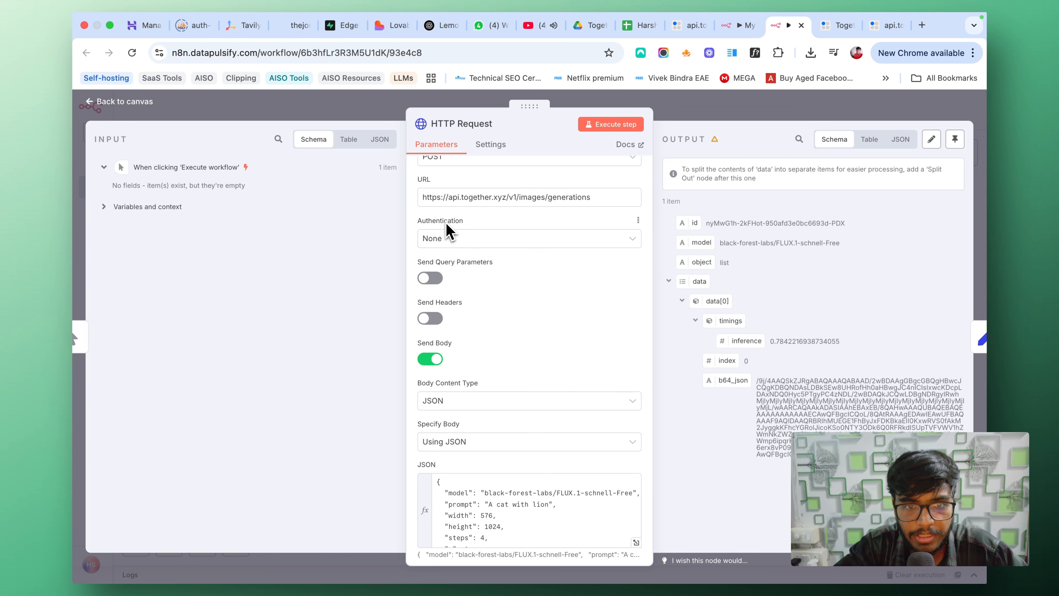
pyautogui.click(450, 238)
pyautogui.click(458, 327)
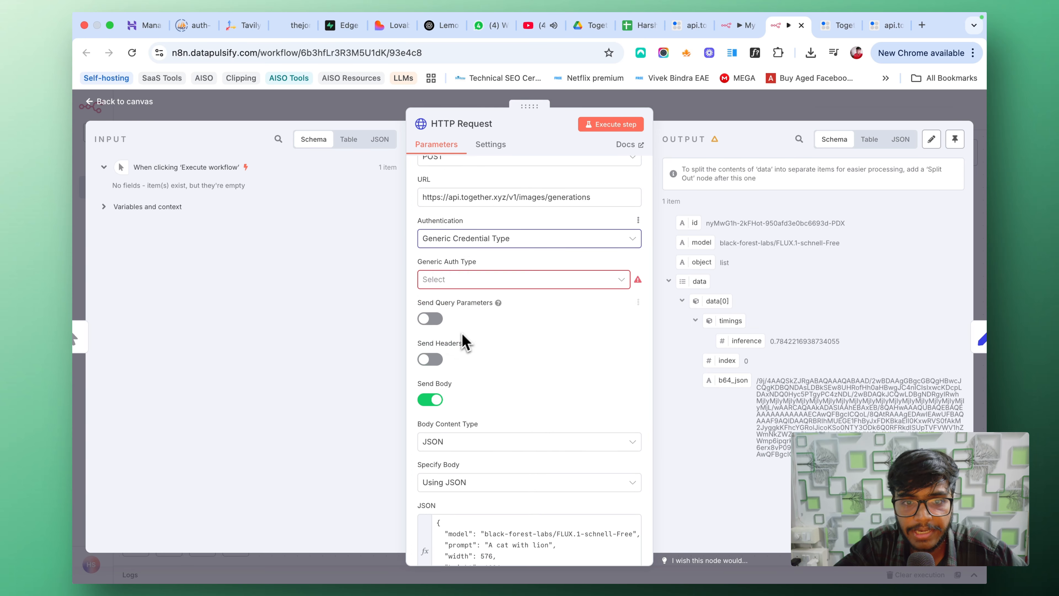
pyautogui.click(532, 279)
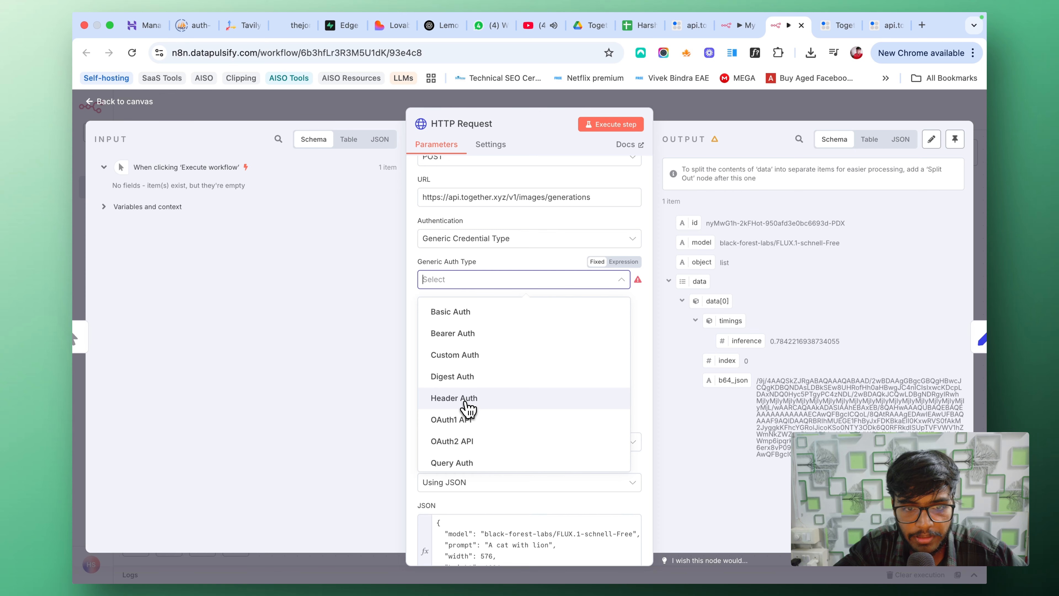
pyautogui.click(466, 401)
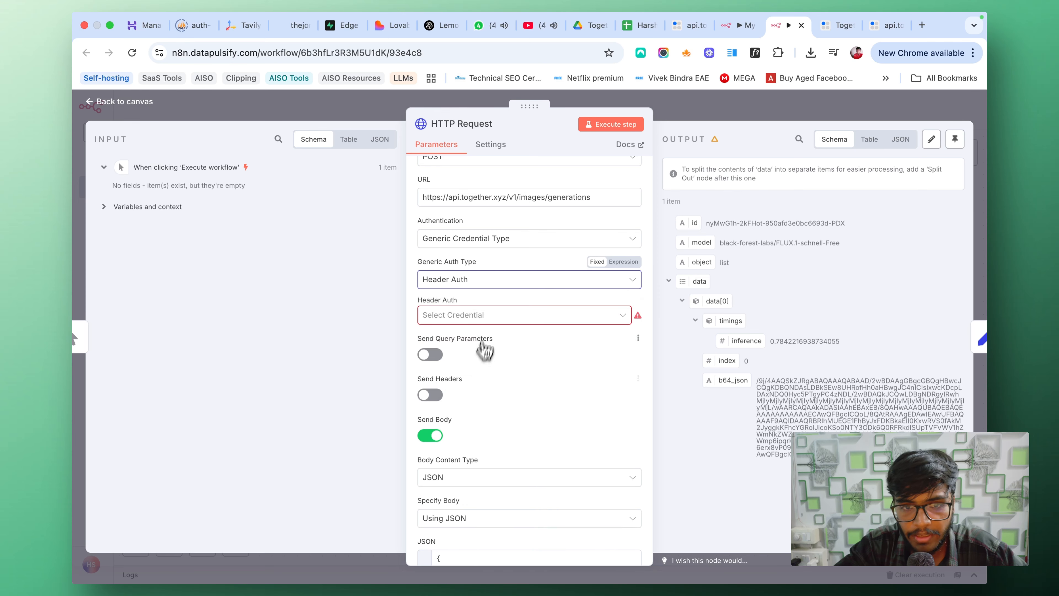
pyautogui.click(490, 320)
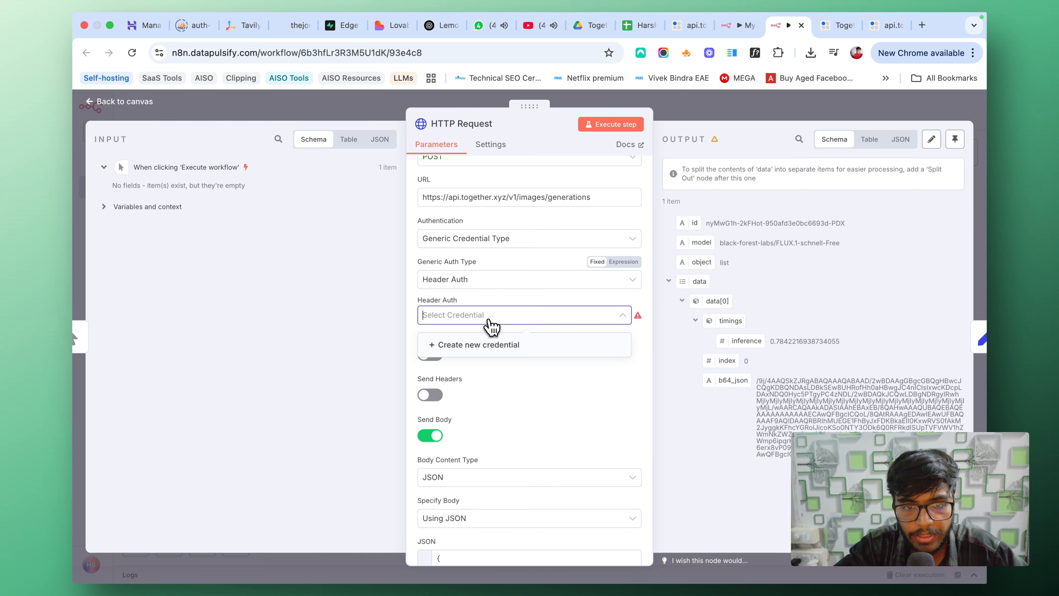
pyautogui.click(484, 350)
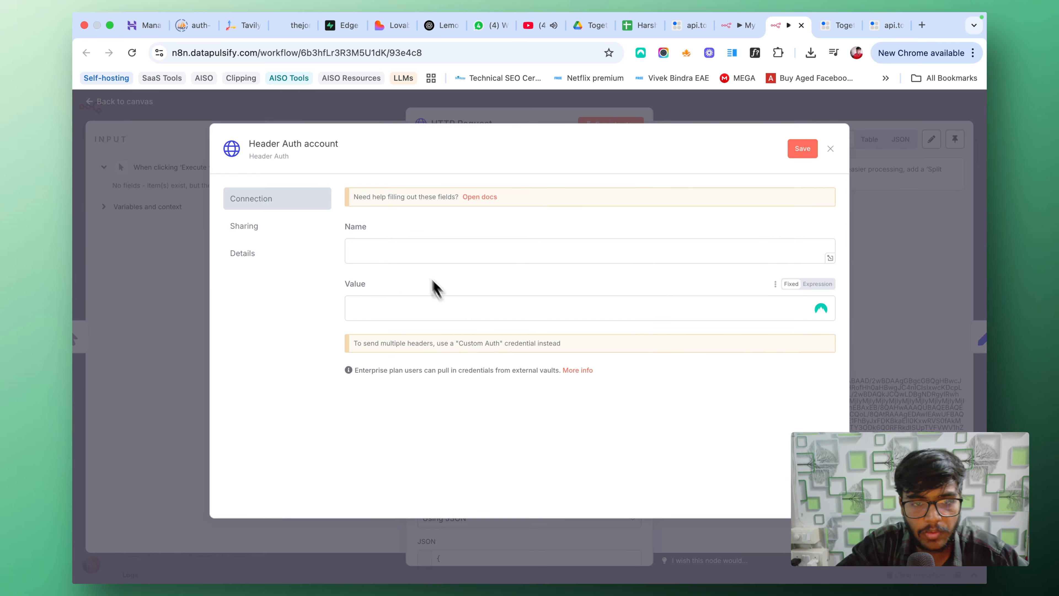
# Step: In the new Header Auth credential, enter Authorization as the name and begin the value as an expression with Bearer
pyautogui.click(411, 251)
pyautogui.write('Auth')
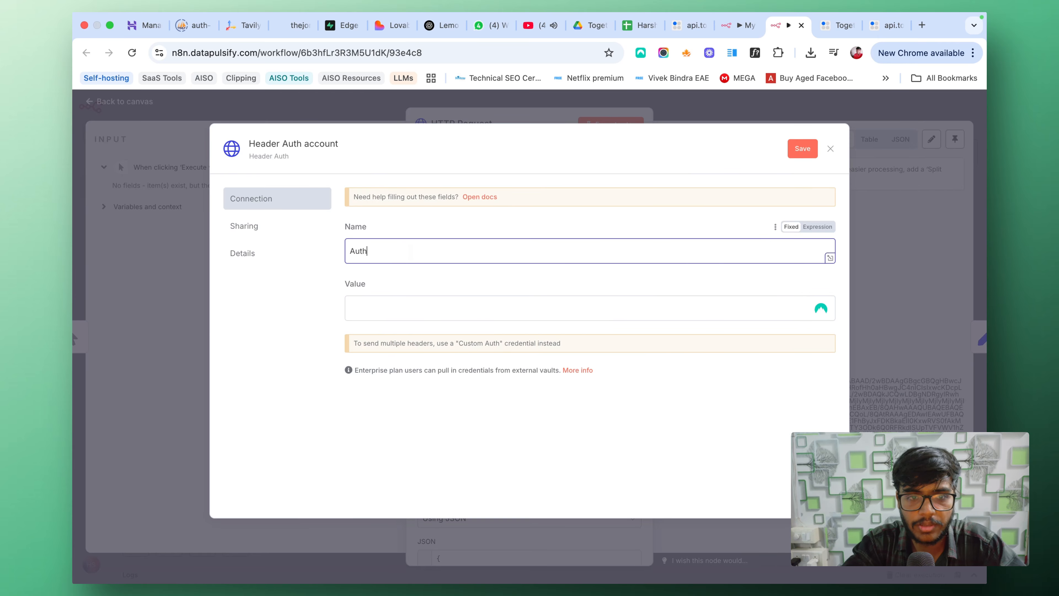
pyautogui.write('orization')
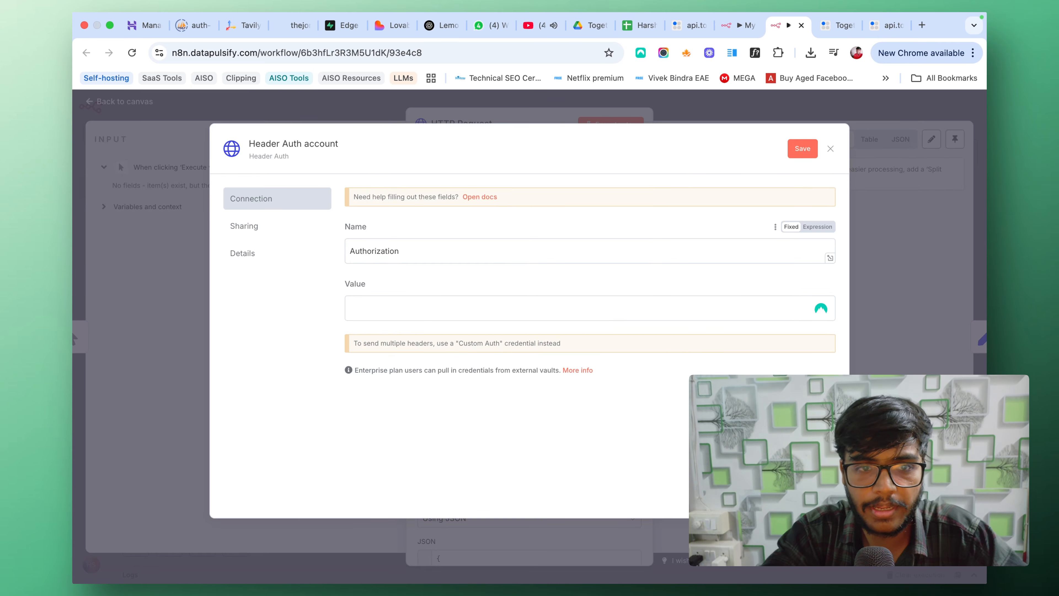
pyautogui.click(390, 308)
pyautogui.write('B')
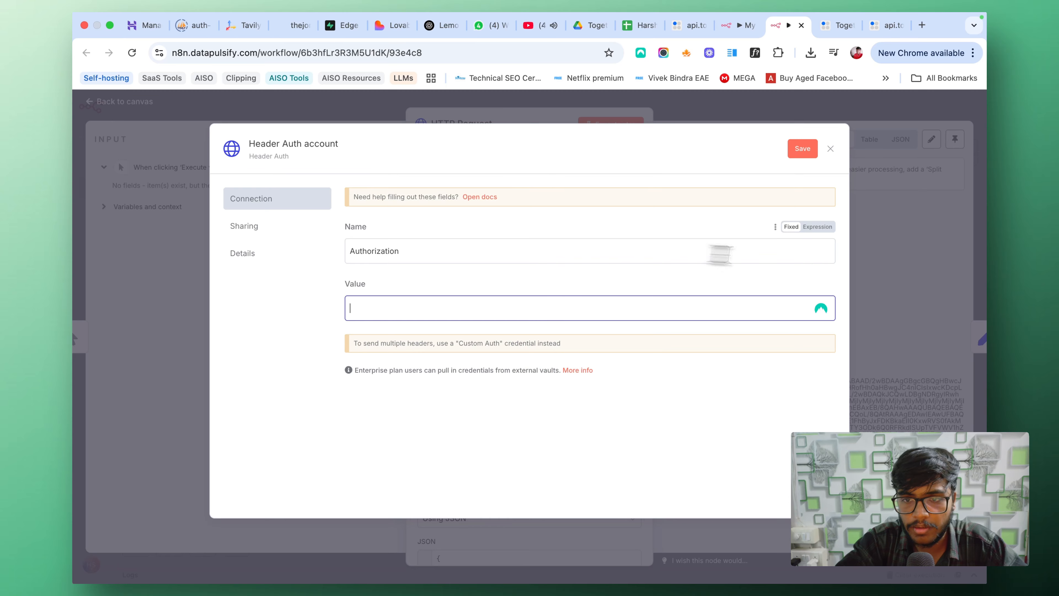
pyautogui.click(816, 284)
pyautogui.write('earer')
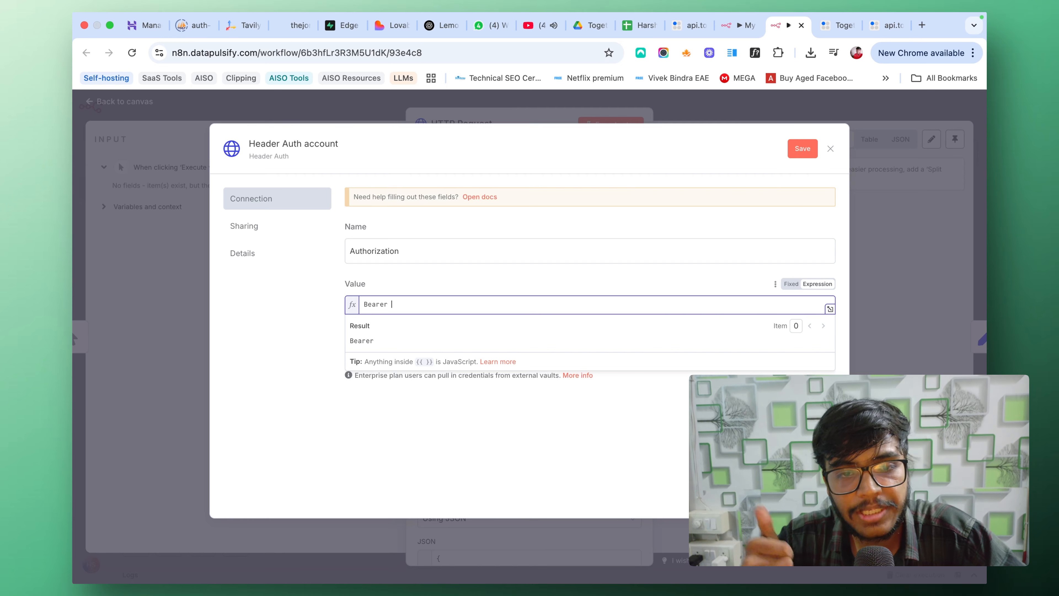
# Step: Close the new Header Auth credential and discard its unsaved changes
pyautogui.click(830, 149)
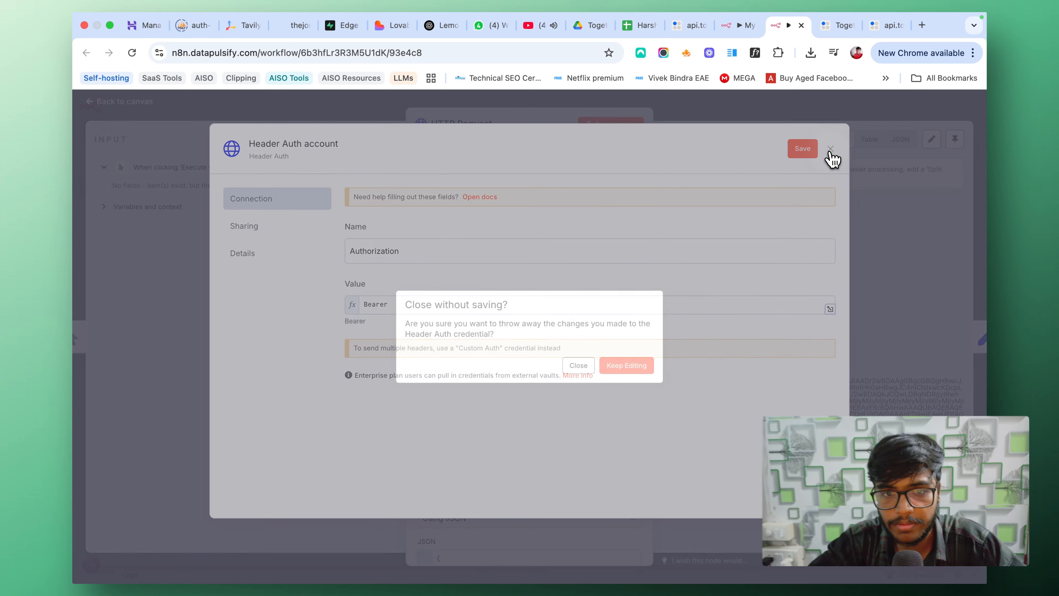
pyautogui.click(626, 366)
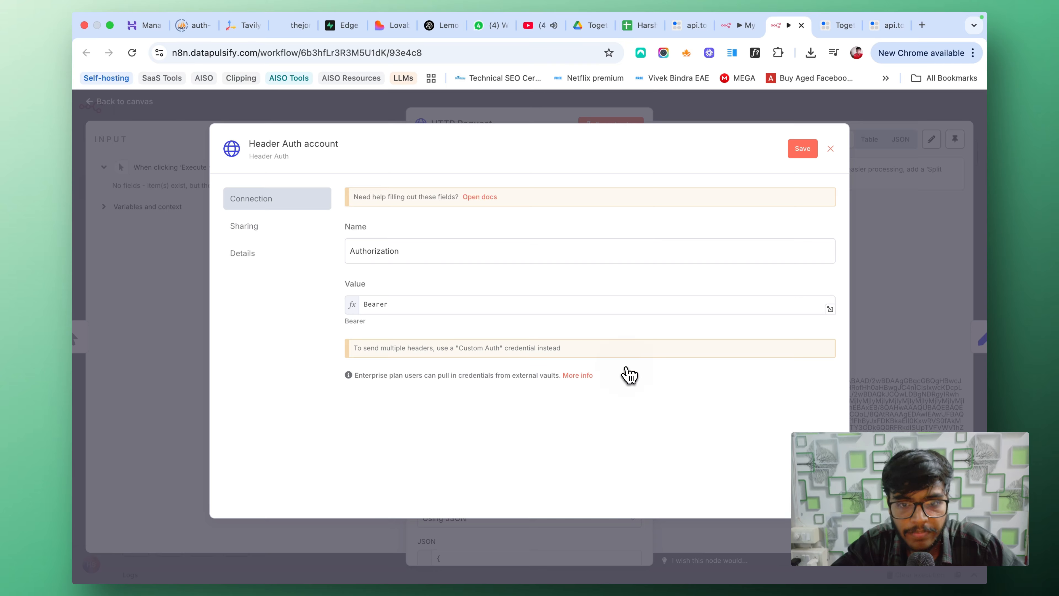
pyautogui.click(830, 148)
pyautogui.click(592, 366)
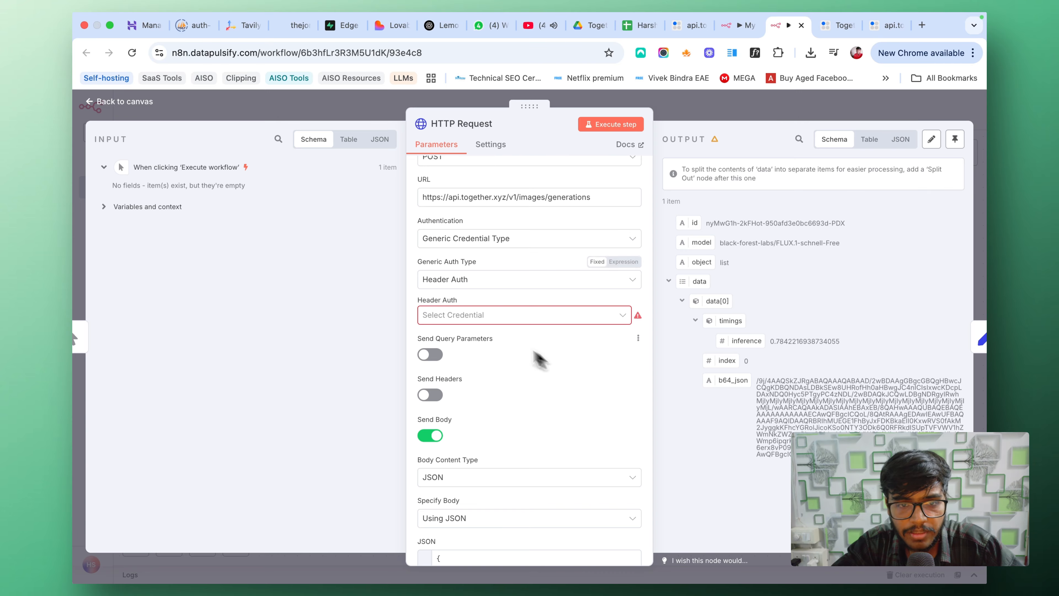
# Step: Try Predefined Credential Type as the HTTP Request's authentication, search the credential types for "tog", and clear the search
pyautogui.click(480, 281)
pyautogui.click(475, 240)
pyautogui.click(475, 292)
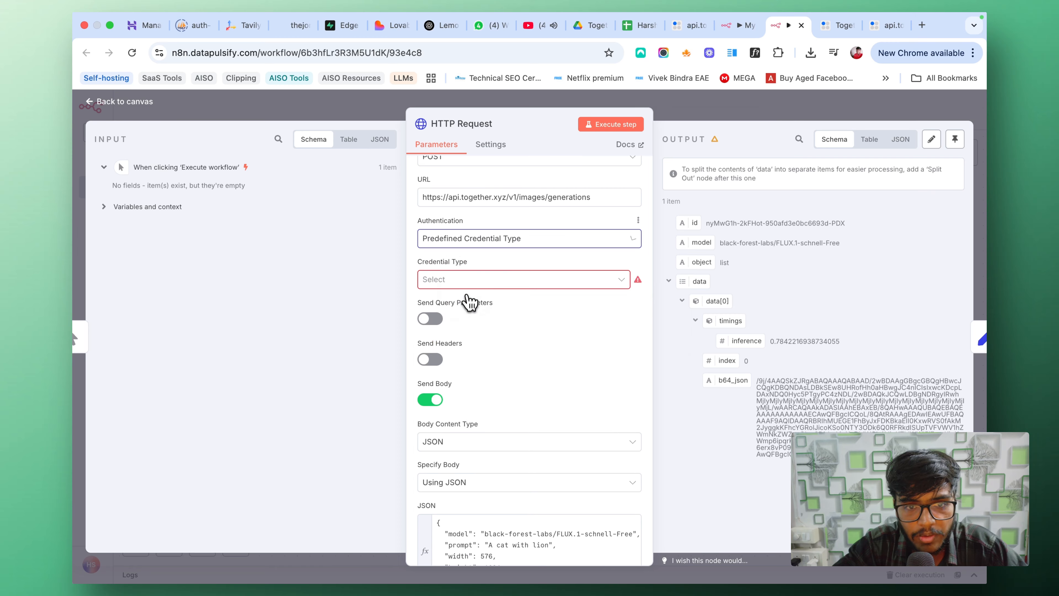
pyautogui.click(468, 280)
pyautogui.scroll(-2, 466, 399)
pyautogui.scroll(-10, 466, 423)
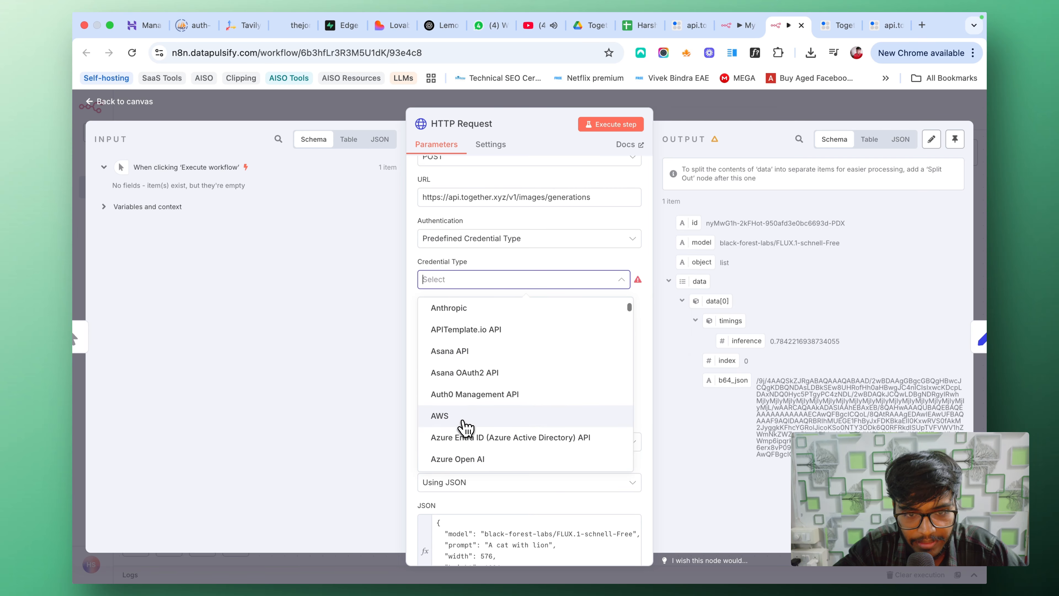
pyautogui.write('tog')
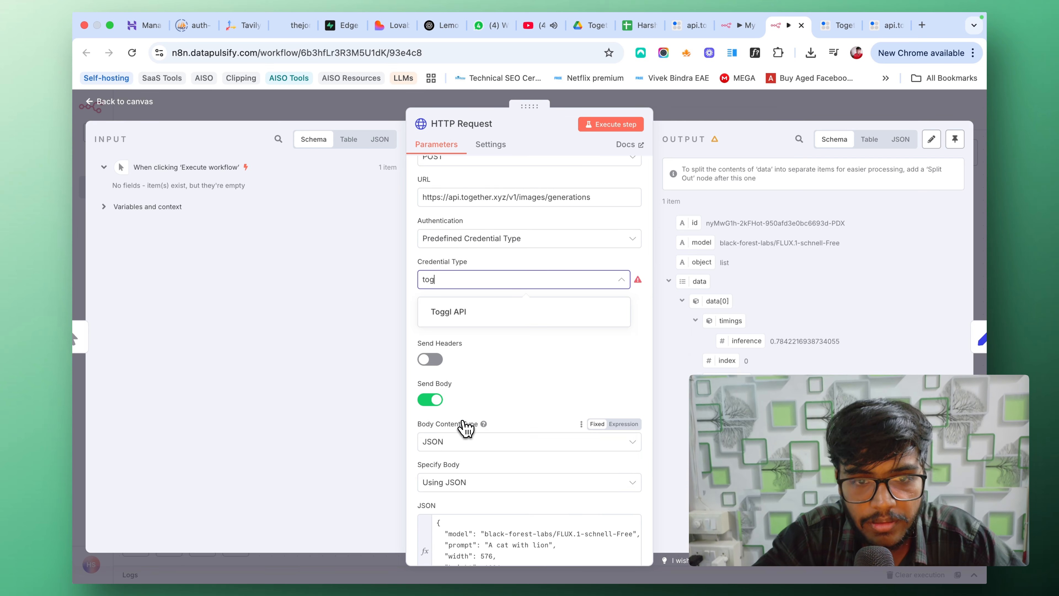
pyautogui.press('BackSpace')
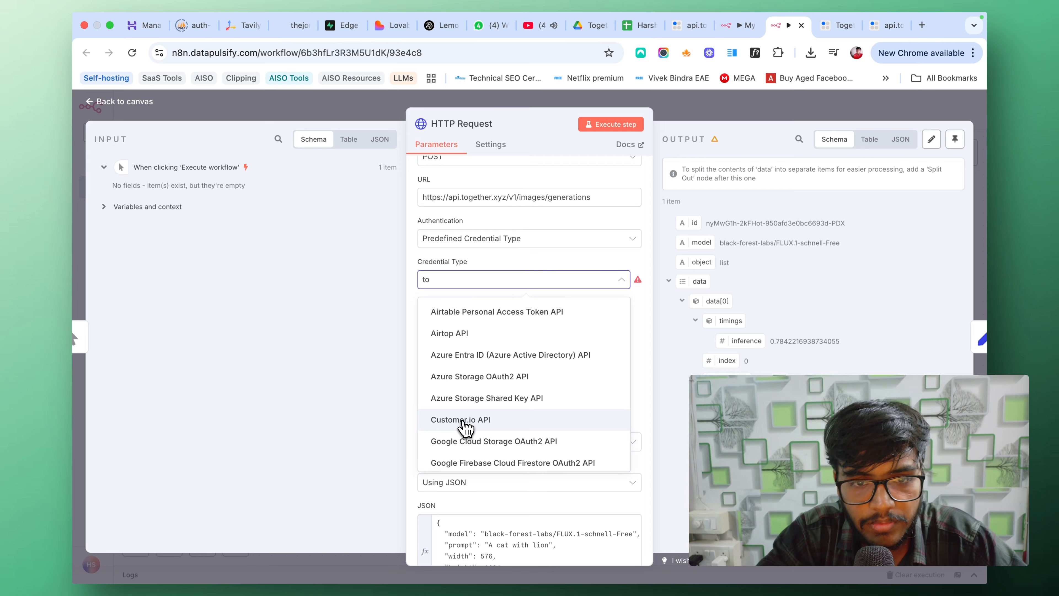
pyautogui.press('BackSpace')
pyautogui.press('BackSpace')
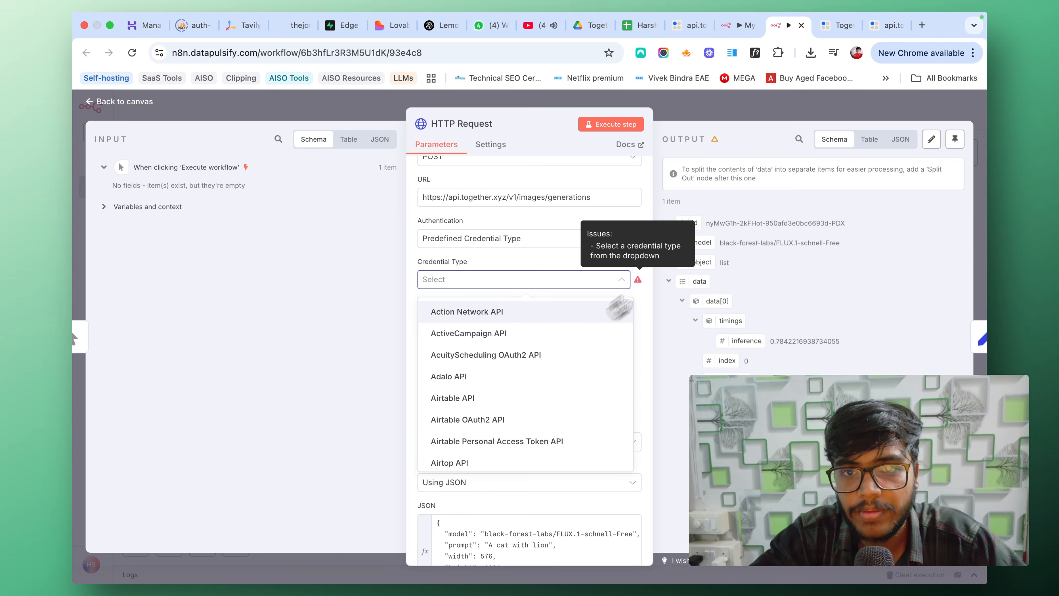
# Step: Save the workflow from the canvas, reload the page, and reopen the HTTP Request node
pyautogui.click(725, 115)
pyautogui.click(798, 112)
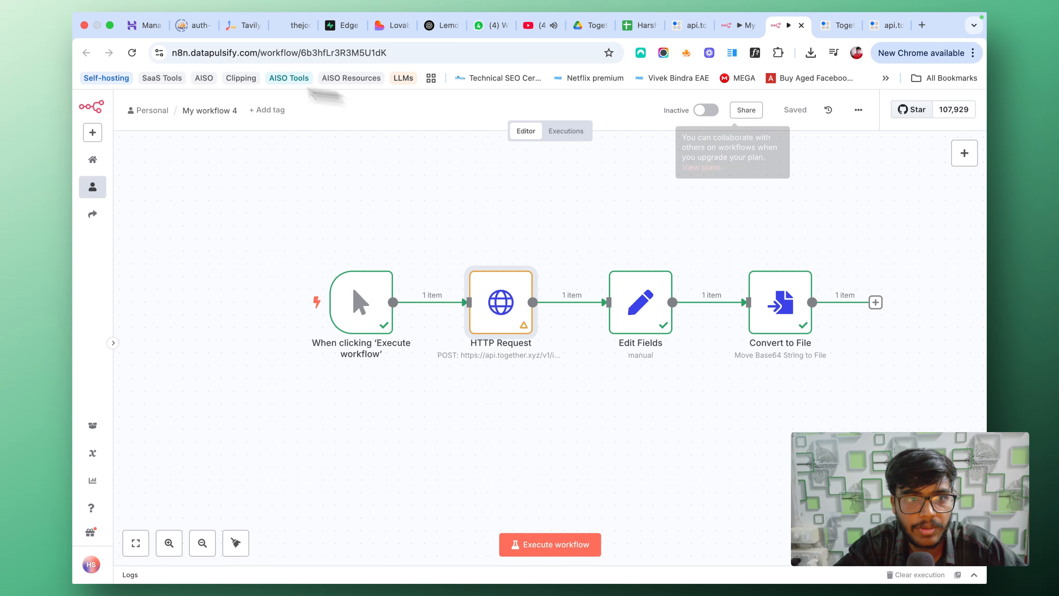
pyautogui.click(132, 53)
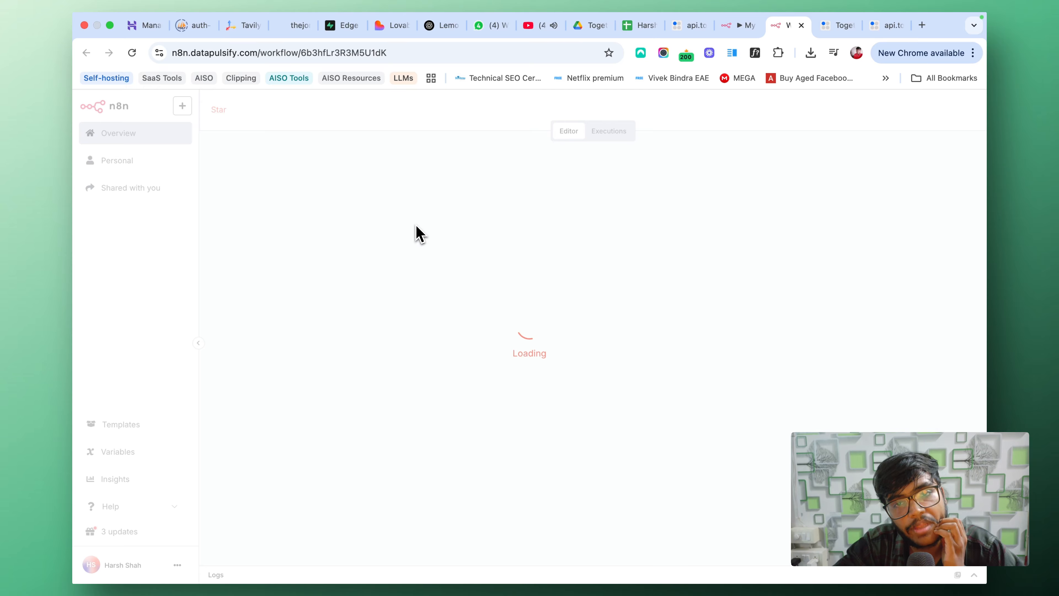
pyautogui.doubleClick(524, 357)
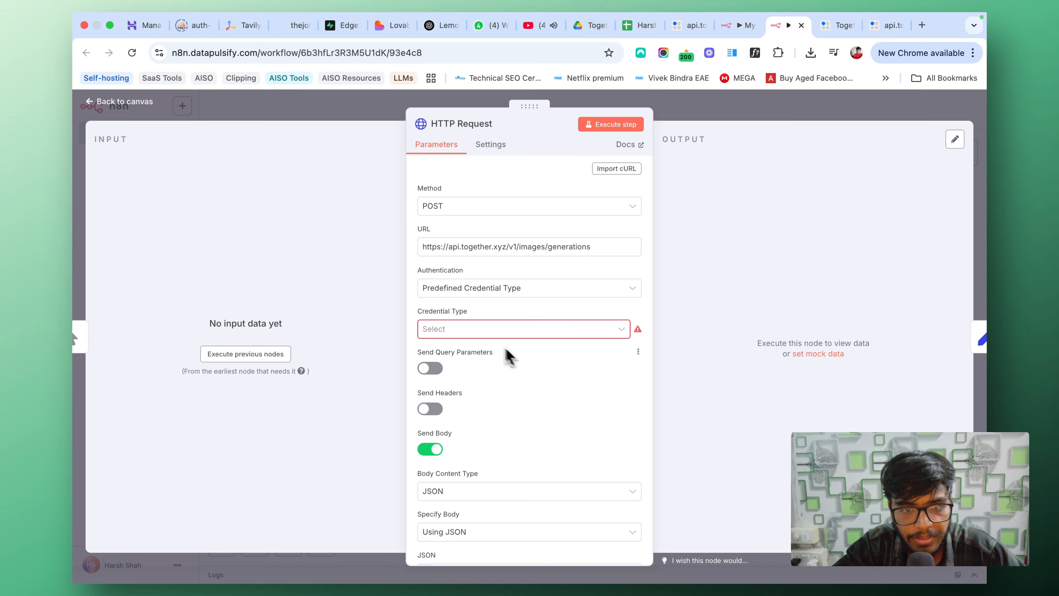
# Step: Browse the predefined credential types again, searching for "tog" and clearing the search
pyautogui.click(463, 331)
pyautogui.scroll(-10, 485, 447)
pyautogui.scroll(-5, 486, 447)
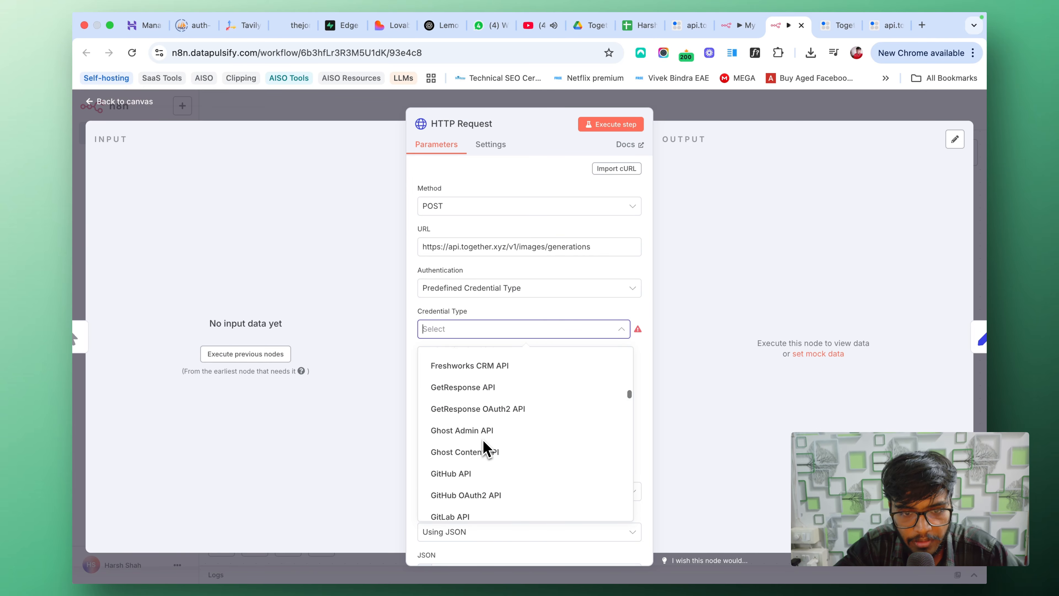
pyautogui.write('tog')
pyautogui.press('BackSpace')
pyautogui.press('BackSpace')
pyautogui.press('BackSpace')
# Step: Set the authentication to Generic Credential Type with Header Auth, using the Together.AI Image API Header credential
pyautogui.click(484, 288)
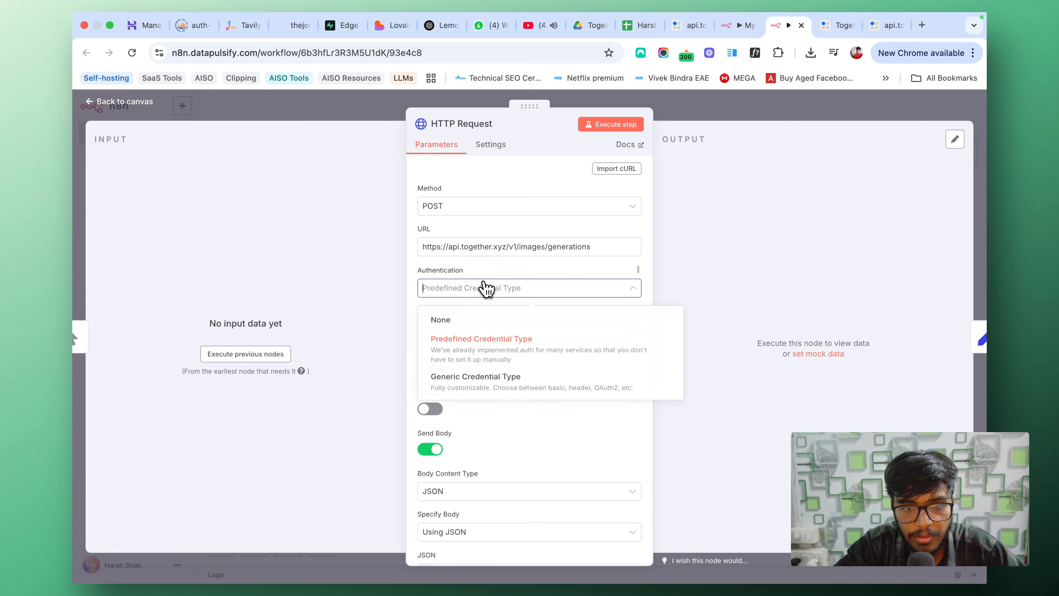
pyautogui.click(466, 376)
pyautogui.click(475, 330)
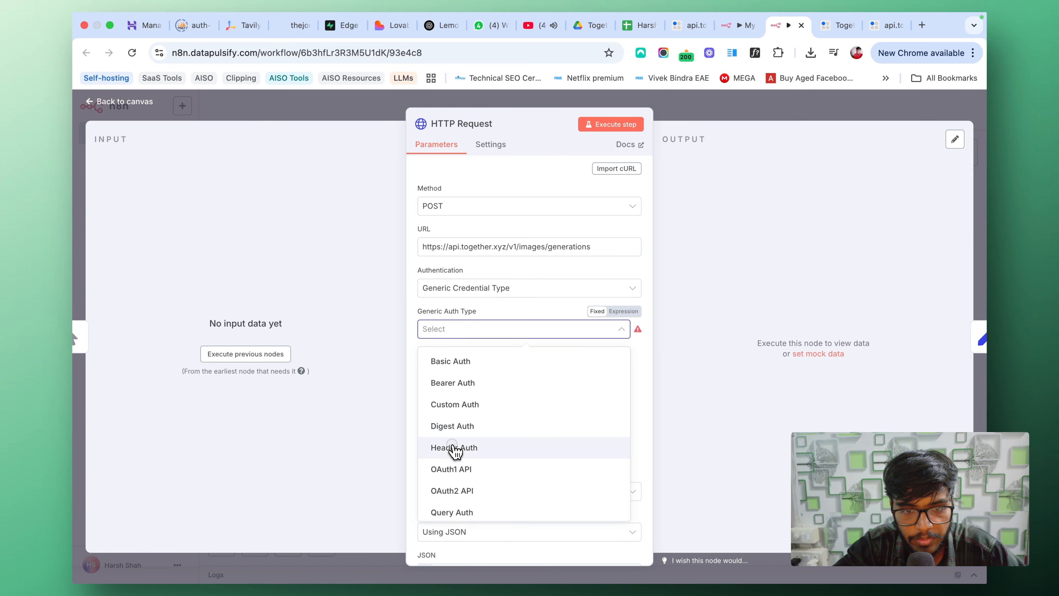
pyautogui.click(455, 447)
pyautogui.click(479, 369)
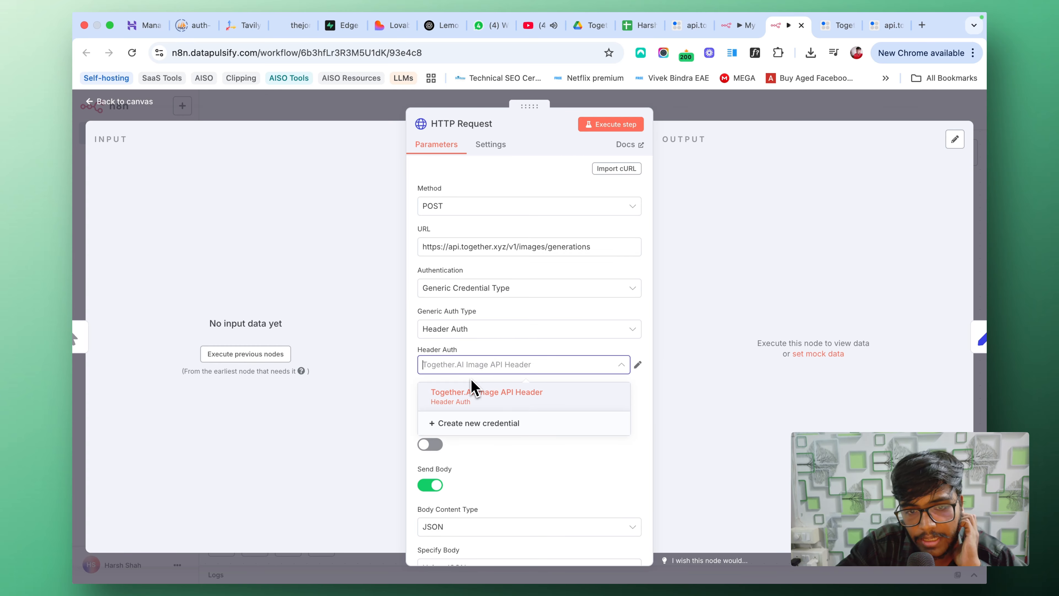
pyautogui.click(529, 351)
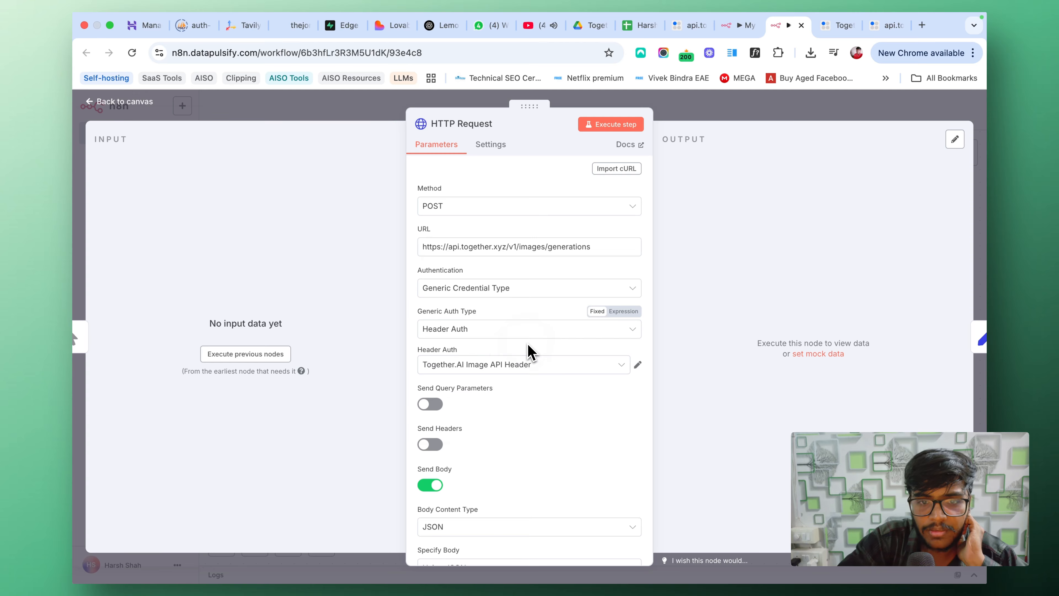
# Step: Inspect the Together.AI Image API Header credential's value in expression mode and close it without saving
pyautogui.click(638, 364)
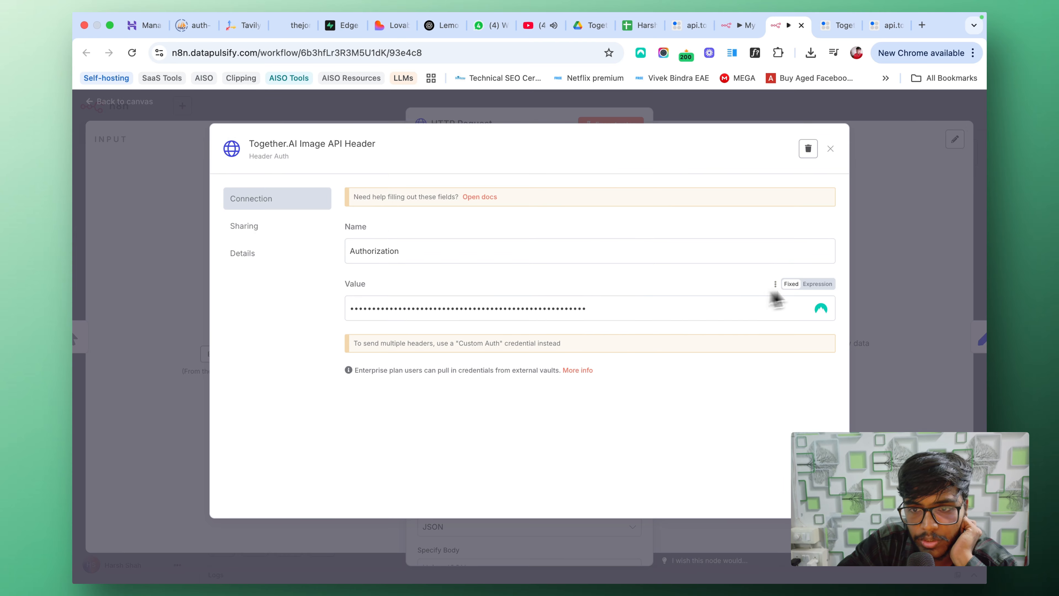
pyautogui.click(817, 285)
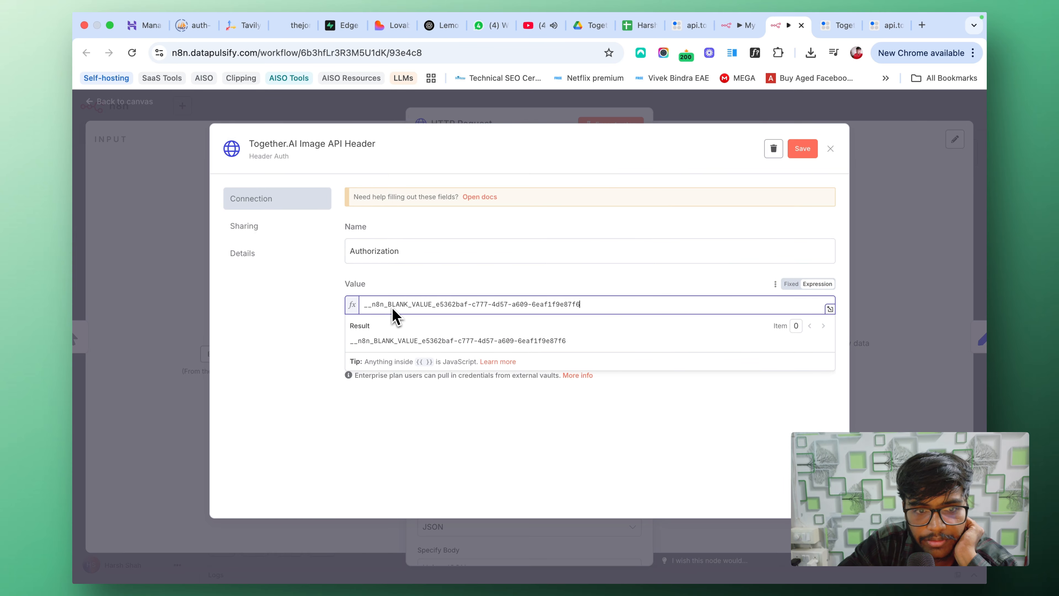
pyautogui.click(788, 292)
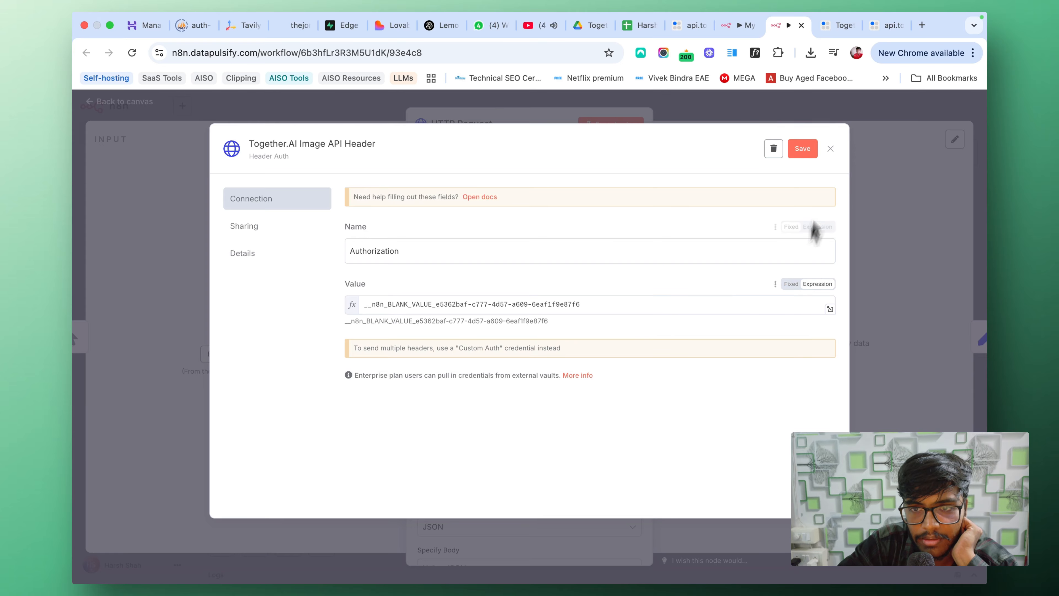
pyautogui.click(830, 148)
pyautogui.click(575, 364)
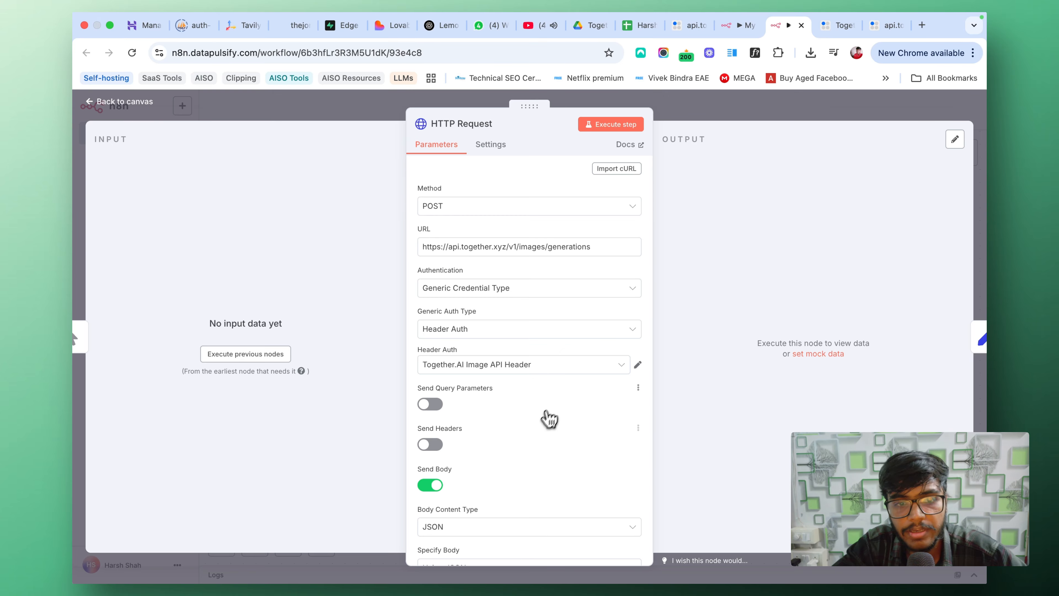
# Step: Review the HTTP Request node's authentication, header and JSON body settings, and return to the canvas
pyautogui.scroll(-3, 542, 423)
pyautogui.scroll(-1, 540, 429)
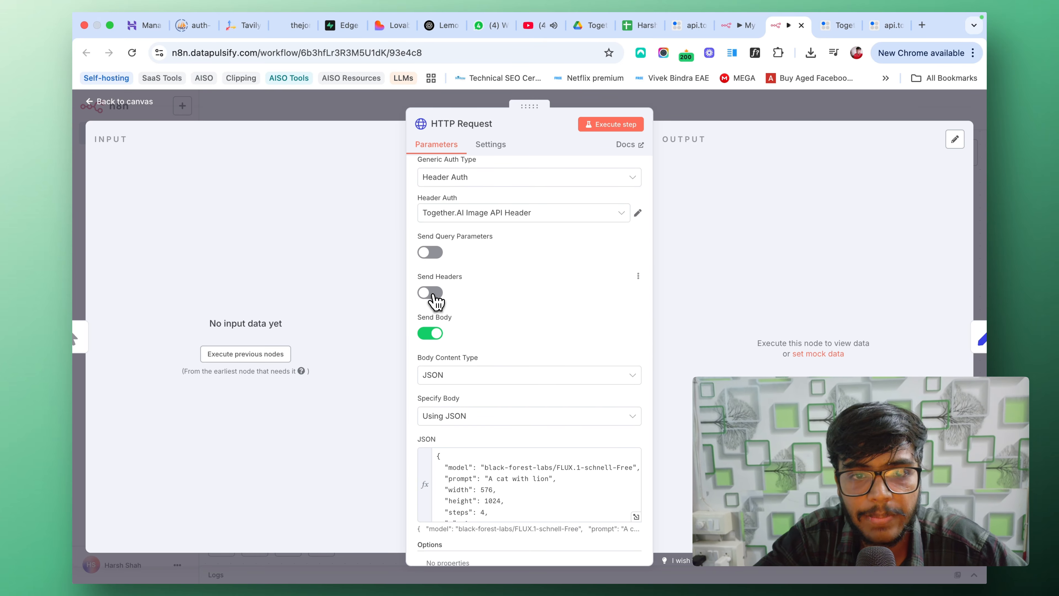
pyautogui.scroll(2, 485, 228)
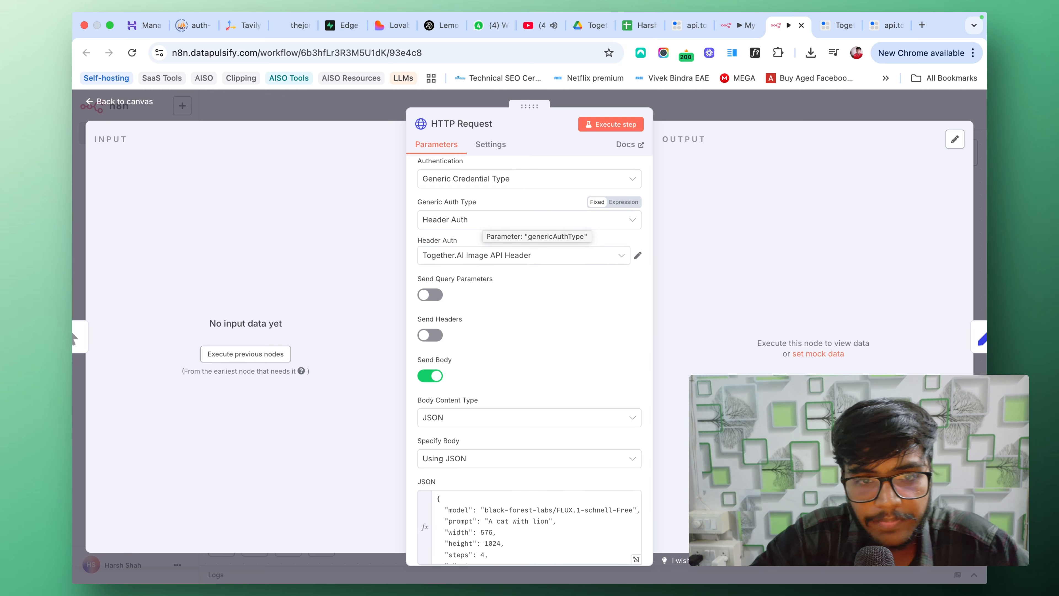
pyautogui.scroll(-1, 505, 367)
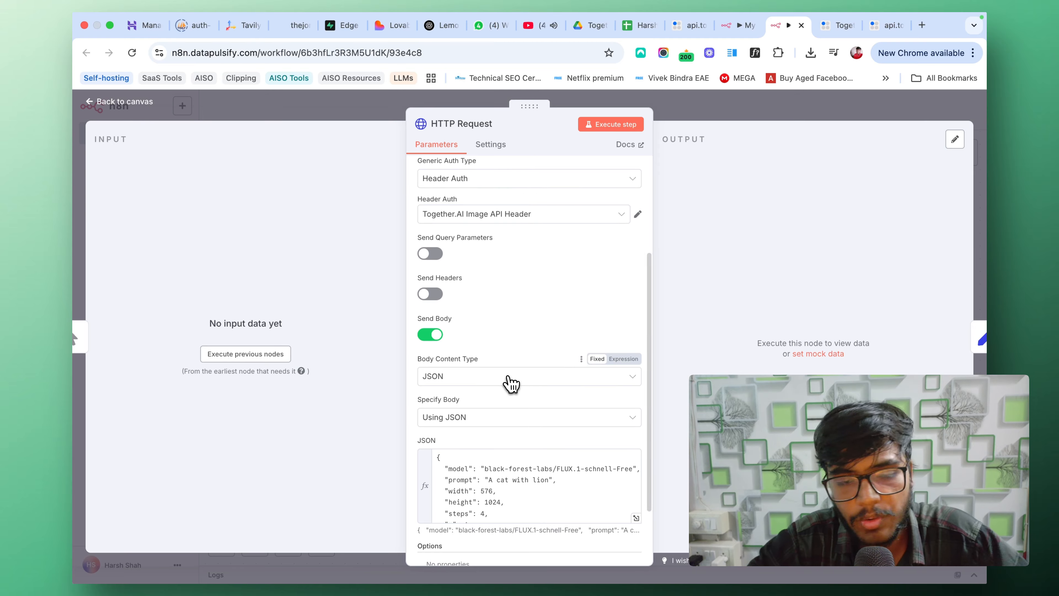
pyautogui.scroll(-2, 510, 382)
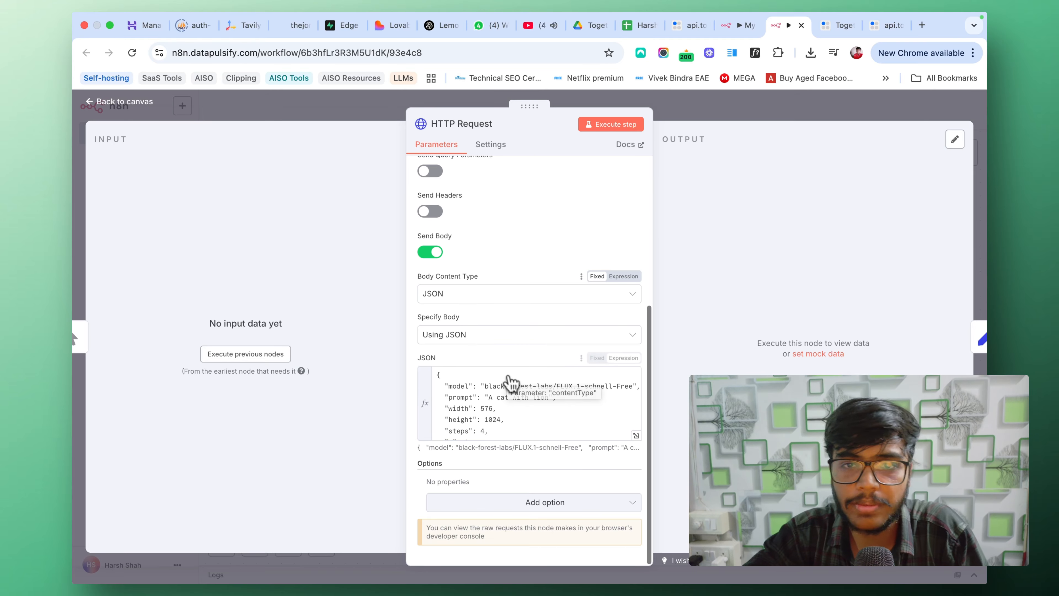
pyautogui.click(709, 120)
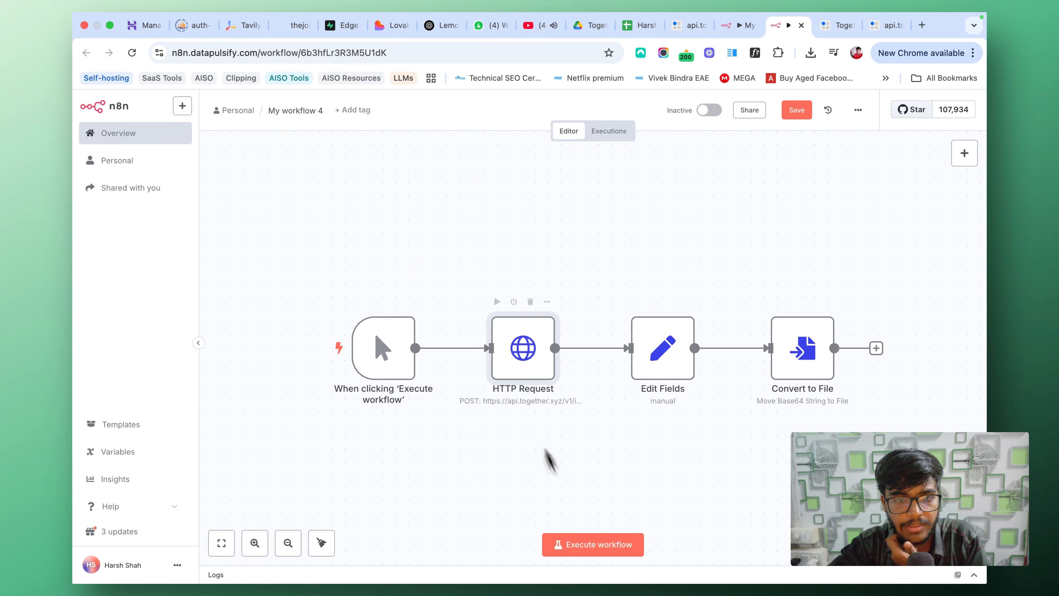
# Step: Replace the prompt in the HTTP Request's JSON body with "A young beautiful girl" and return to the canvas
pyautogui.doubleClick(505, 352)
pyautogui.scroll(-5, 500, 367)
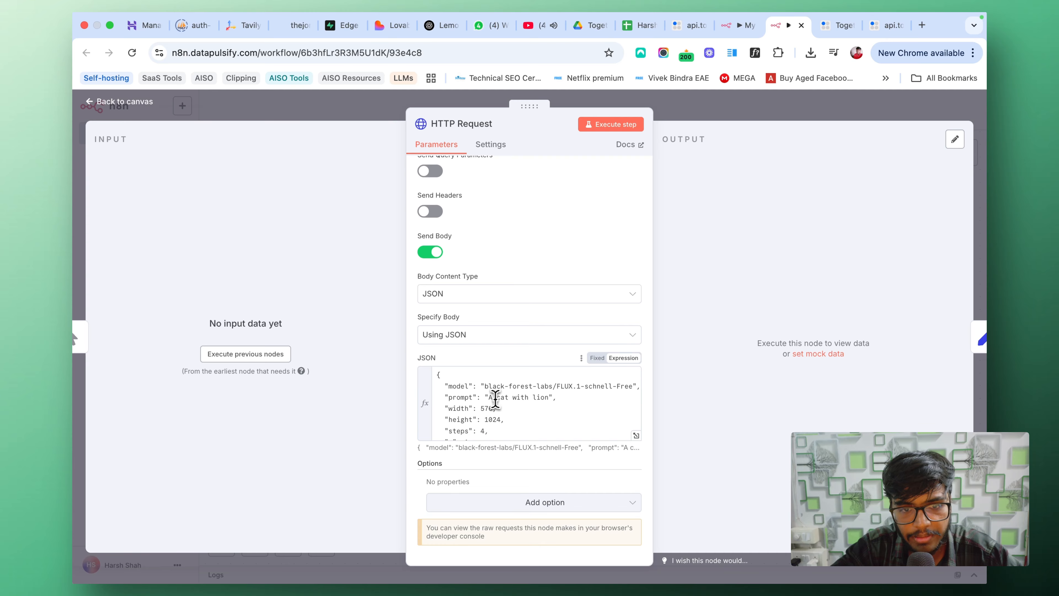
pyautogui.click(488, 397)
pyautogui.moveTo(487, 397); pyautogui.dragTo(549, 395)
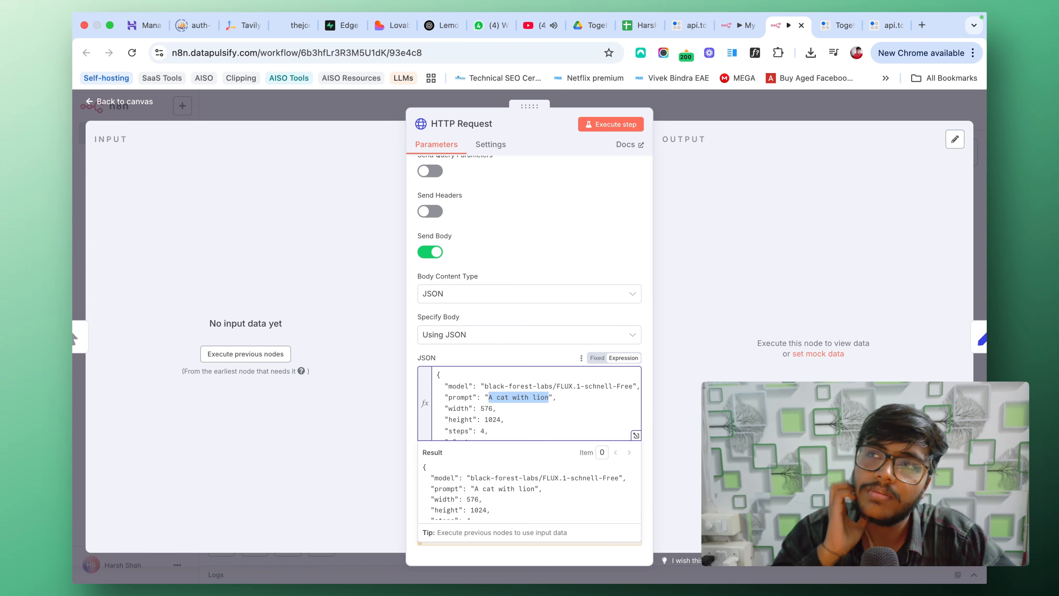
pyautogui.write('A ')
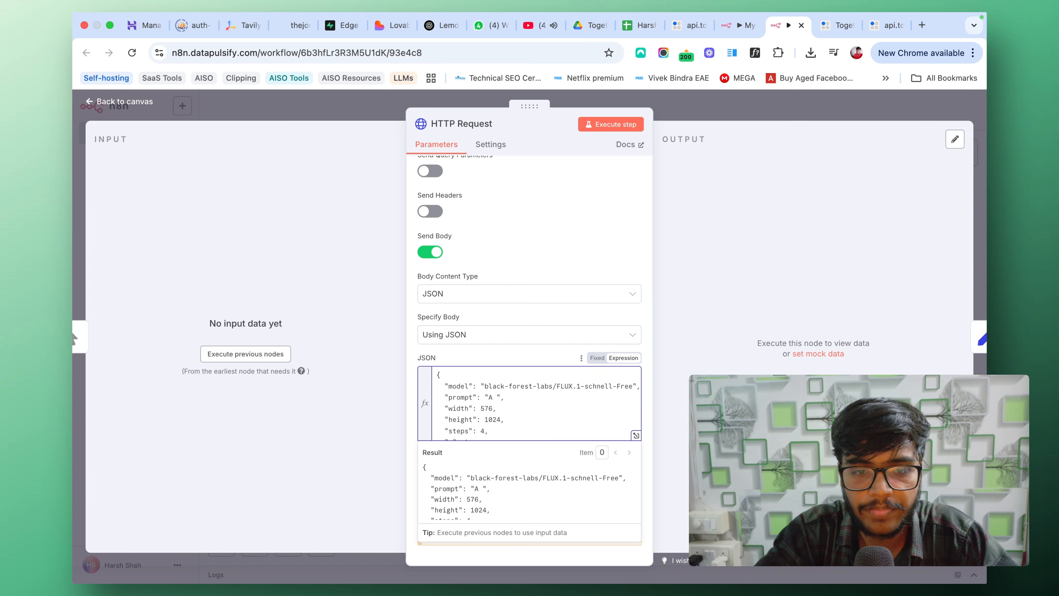
pyautogui.write('young beautiful girl')
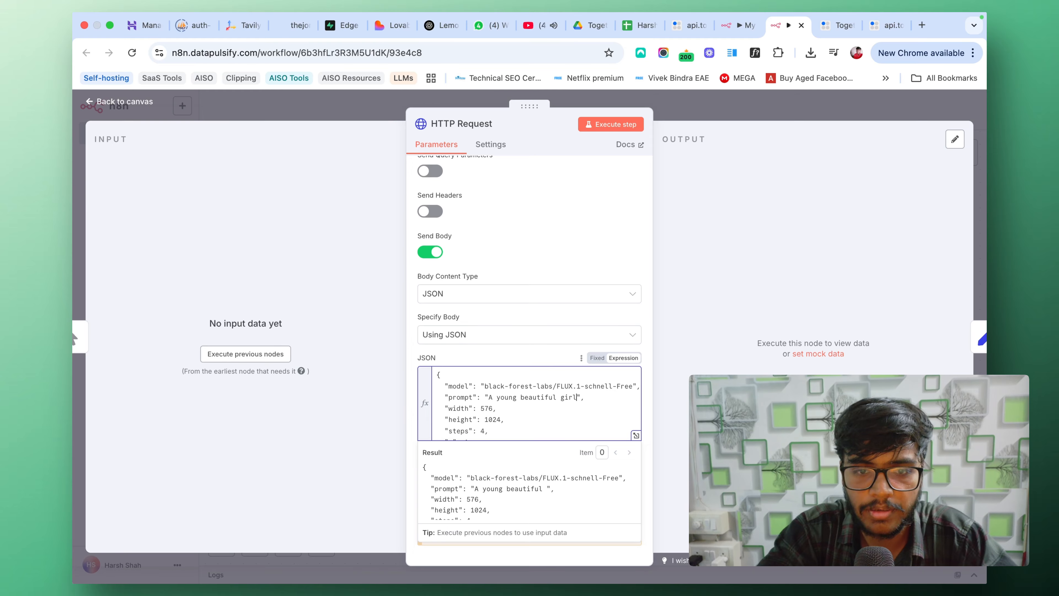
pyautogui.press('Escape')
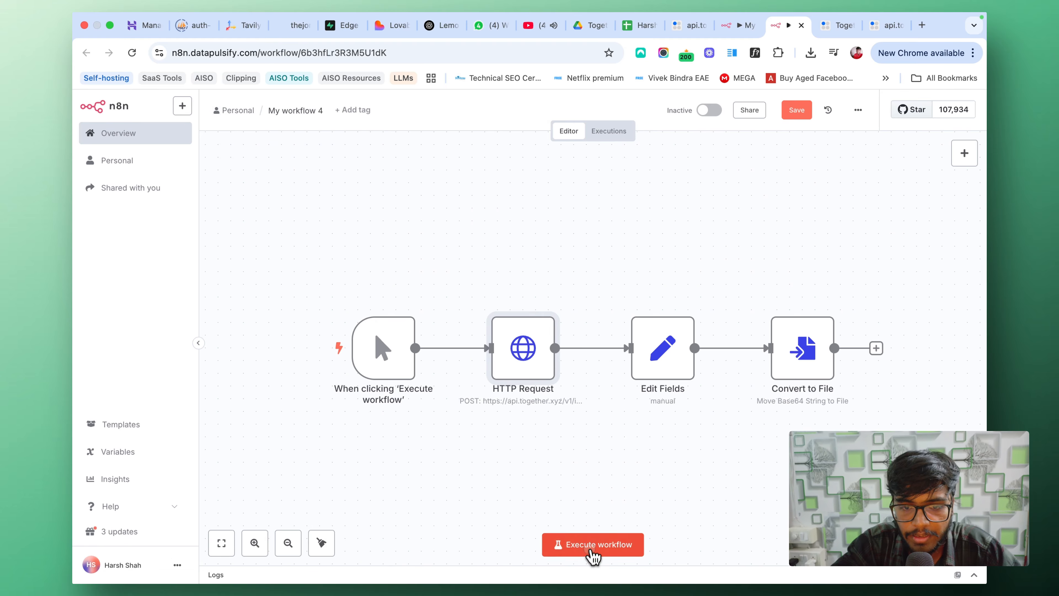
# Step: Execute the workflow, view the generated image in the Convert to File node's output, and close the node
pyautogui.click(585, 544)
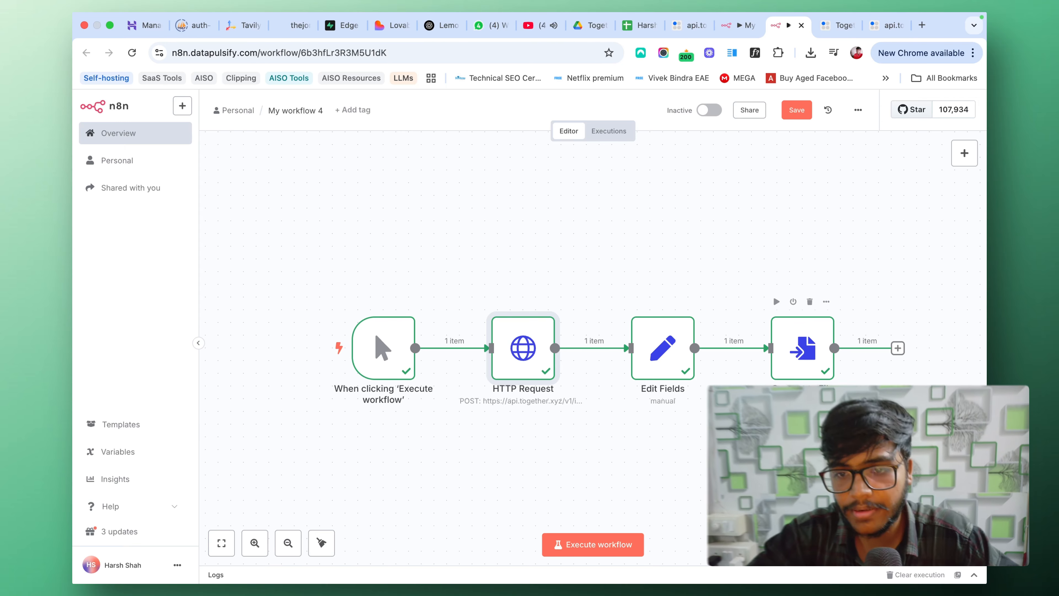
pyautogui.doubleClick(803, 347)
pyautogui.click(733, 308)
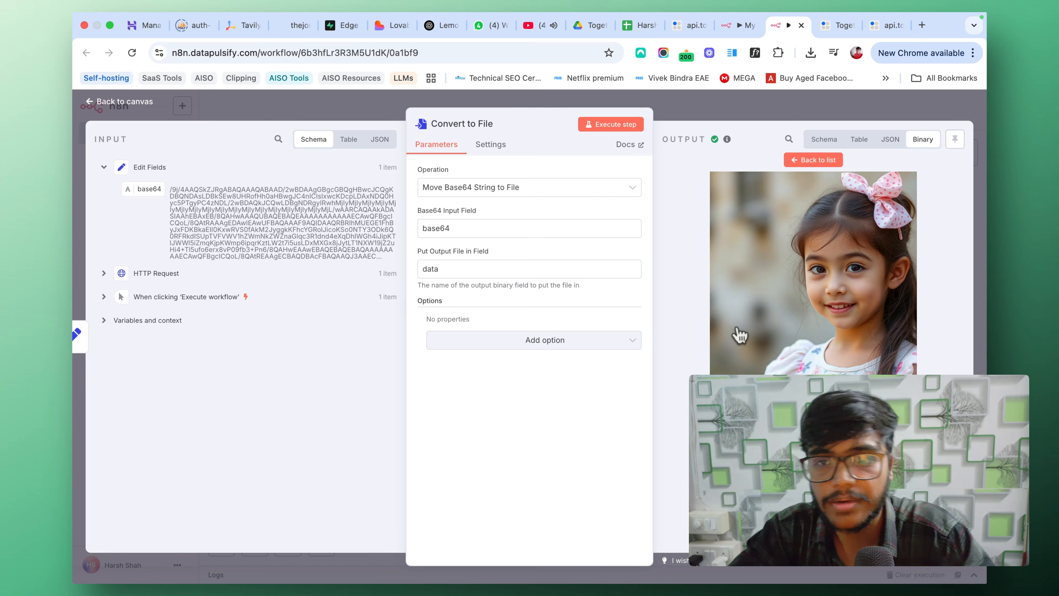
pyautogui.click(927, 100)
# Step: Switch to My workflow 3, examine the Wait node's settings at the end of the loop, and return to the canvas
pyautogui.click(744, 25)
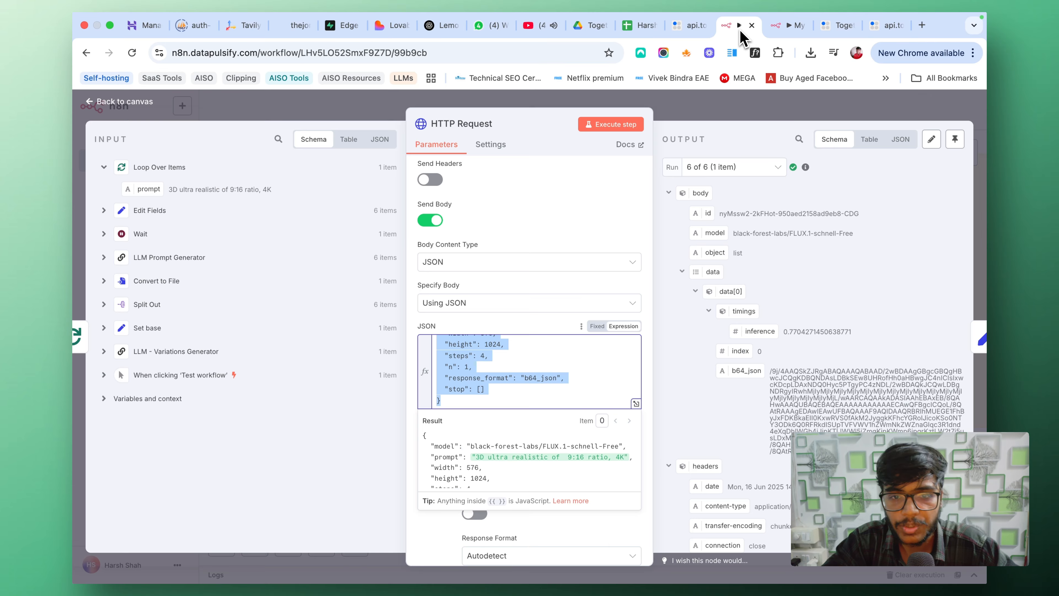
pyautogui.press('Escape')
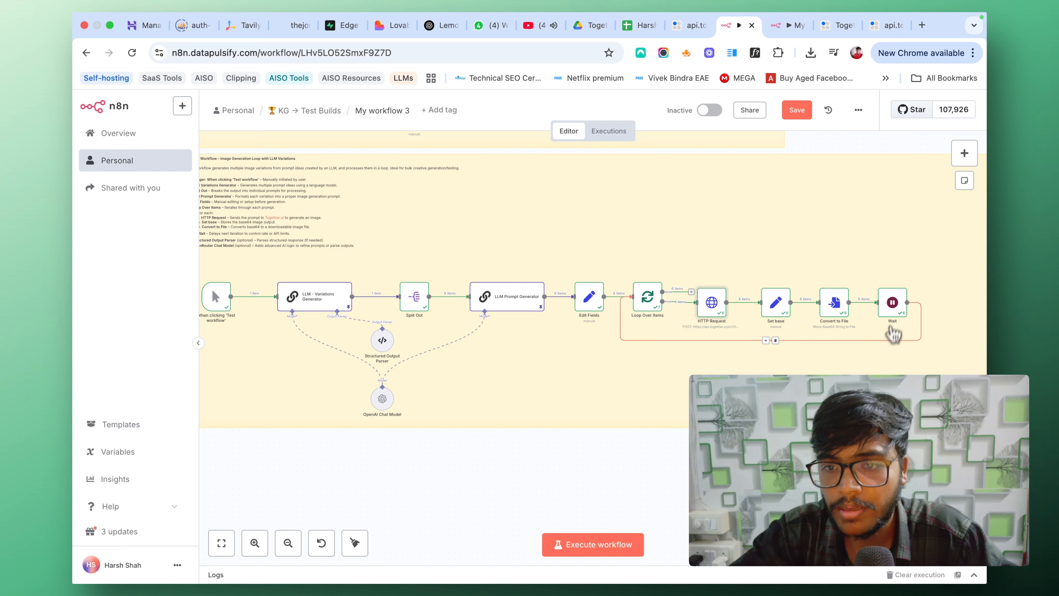
pyautogui.doubleClick(892, 302)
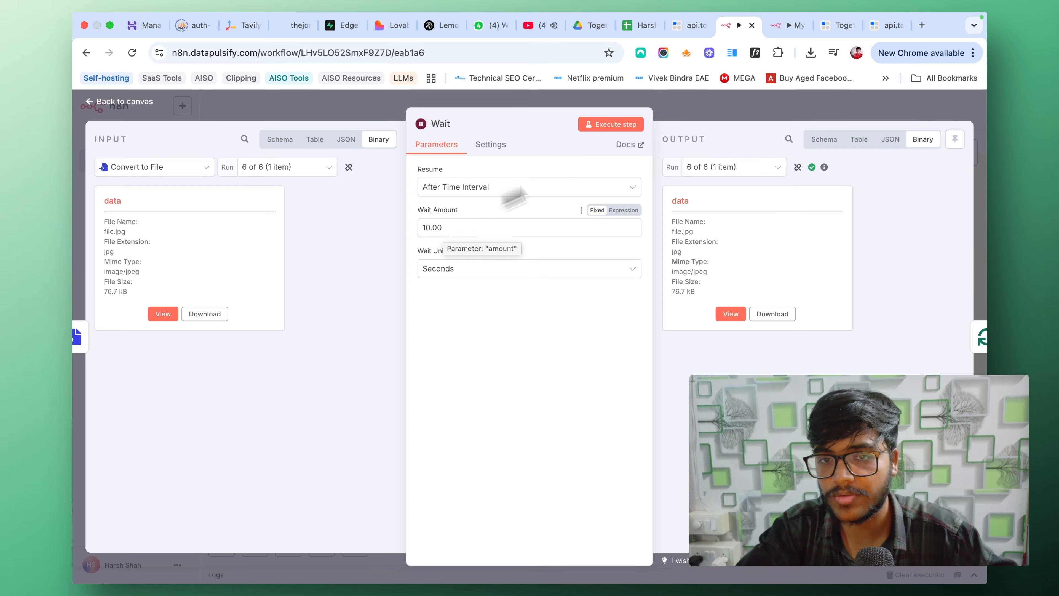
pyautogui.click(728, 114)
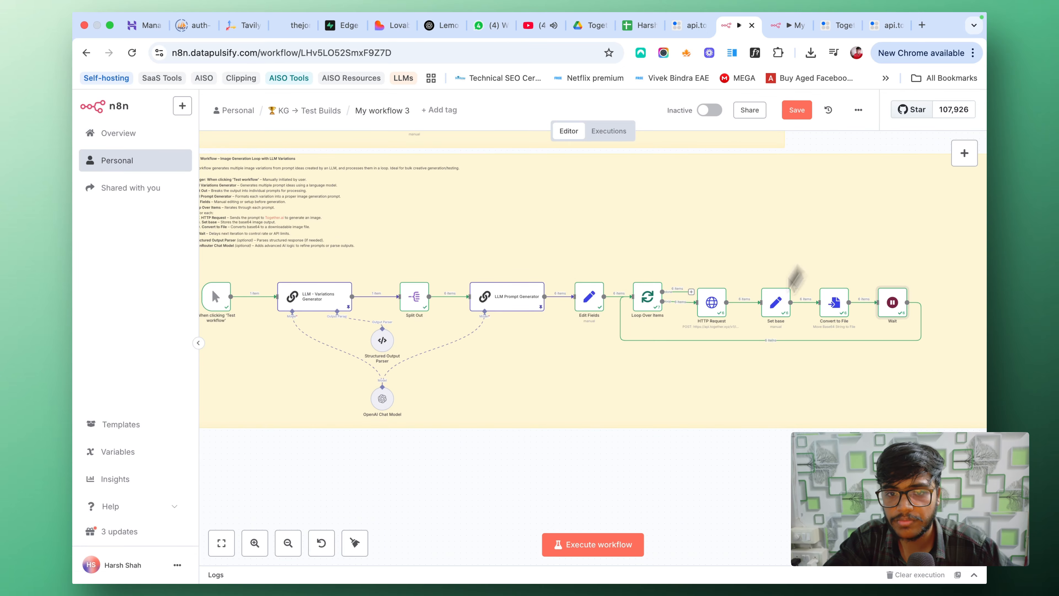